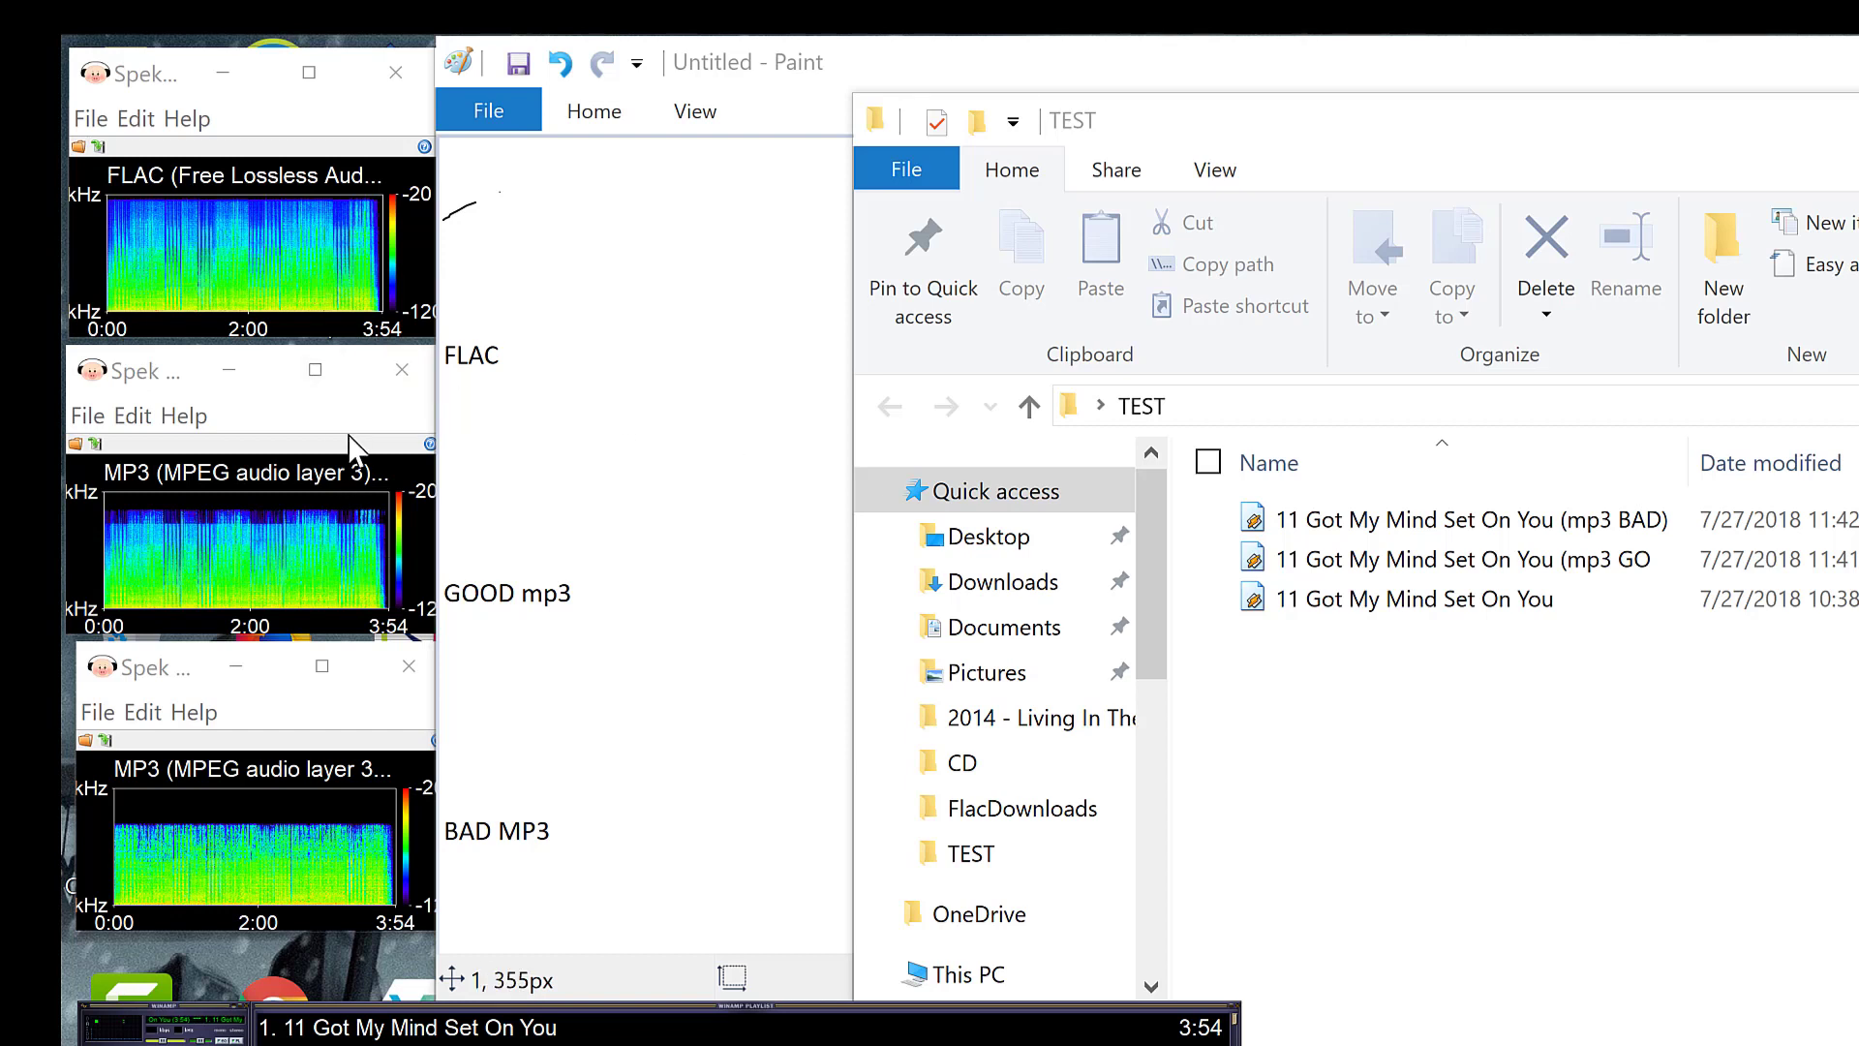
Play the good MP3 and then the bad MP3 version of the song in Winamp.
left_click(1419, 610)
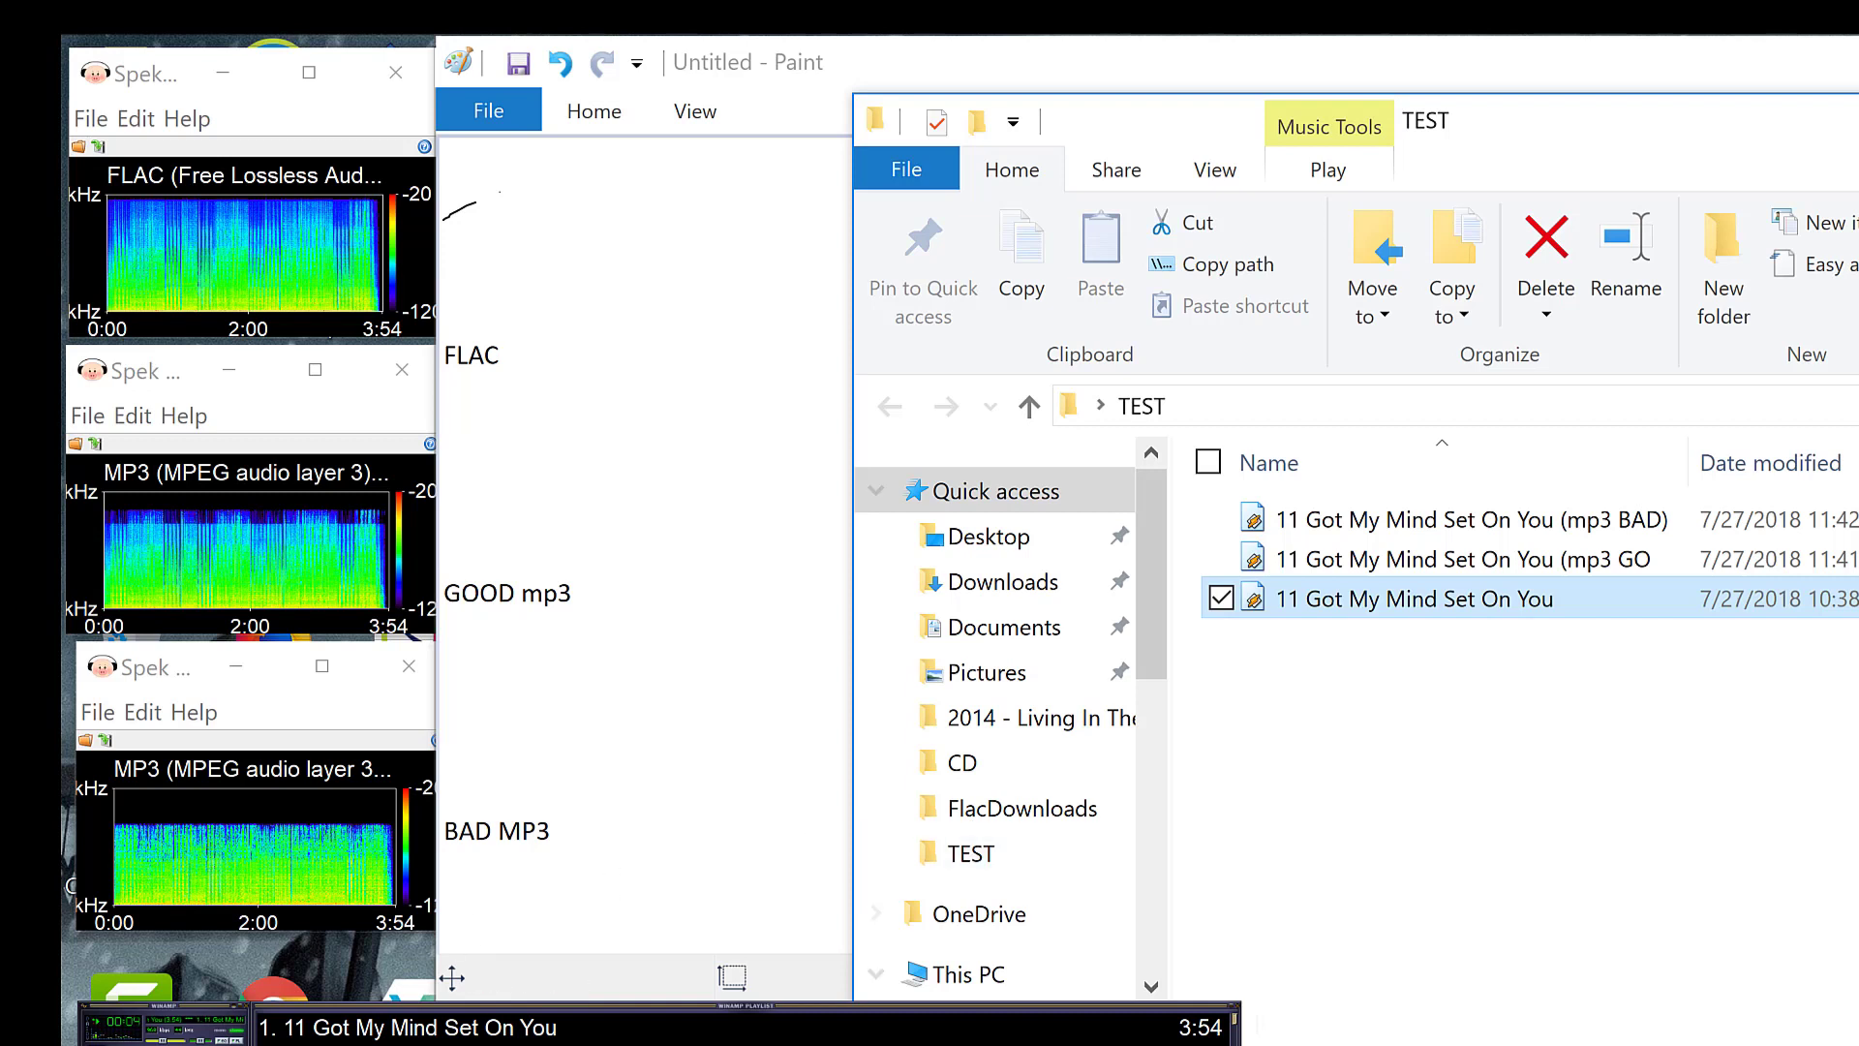
left_click(418, 1027)
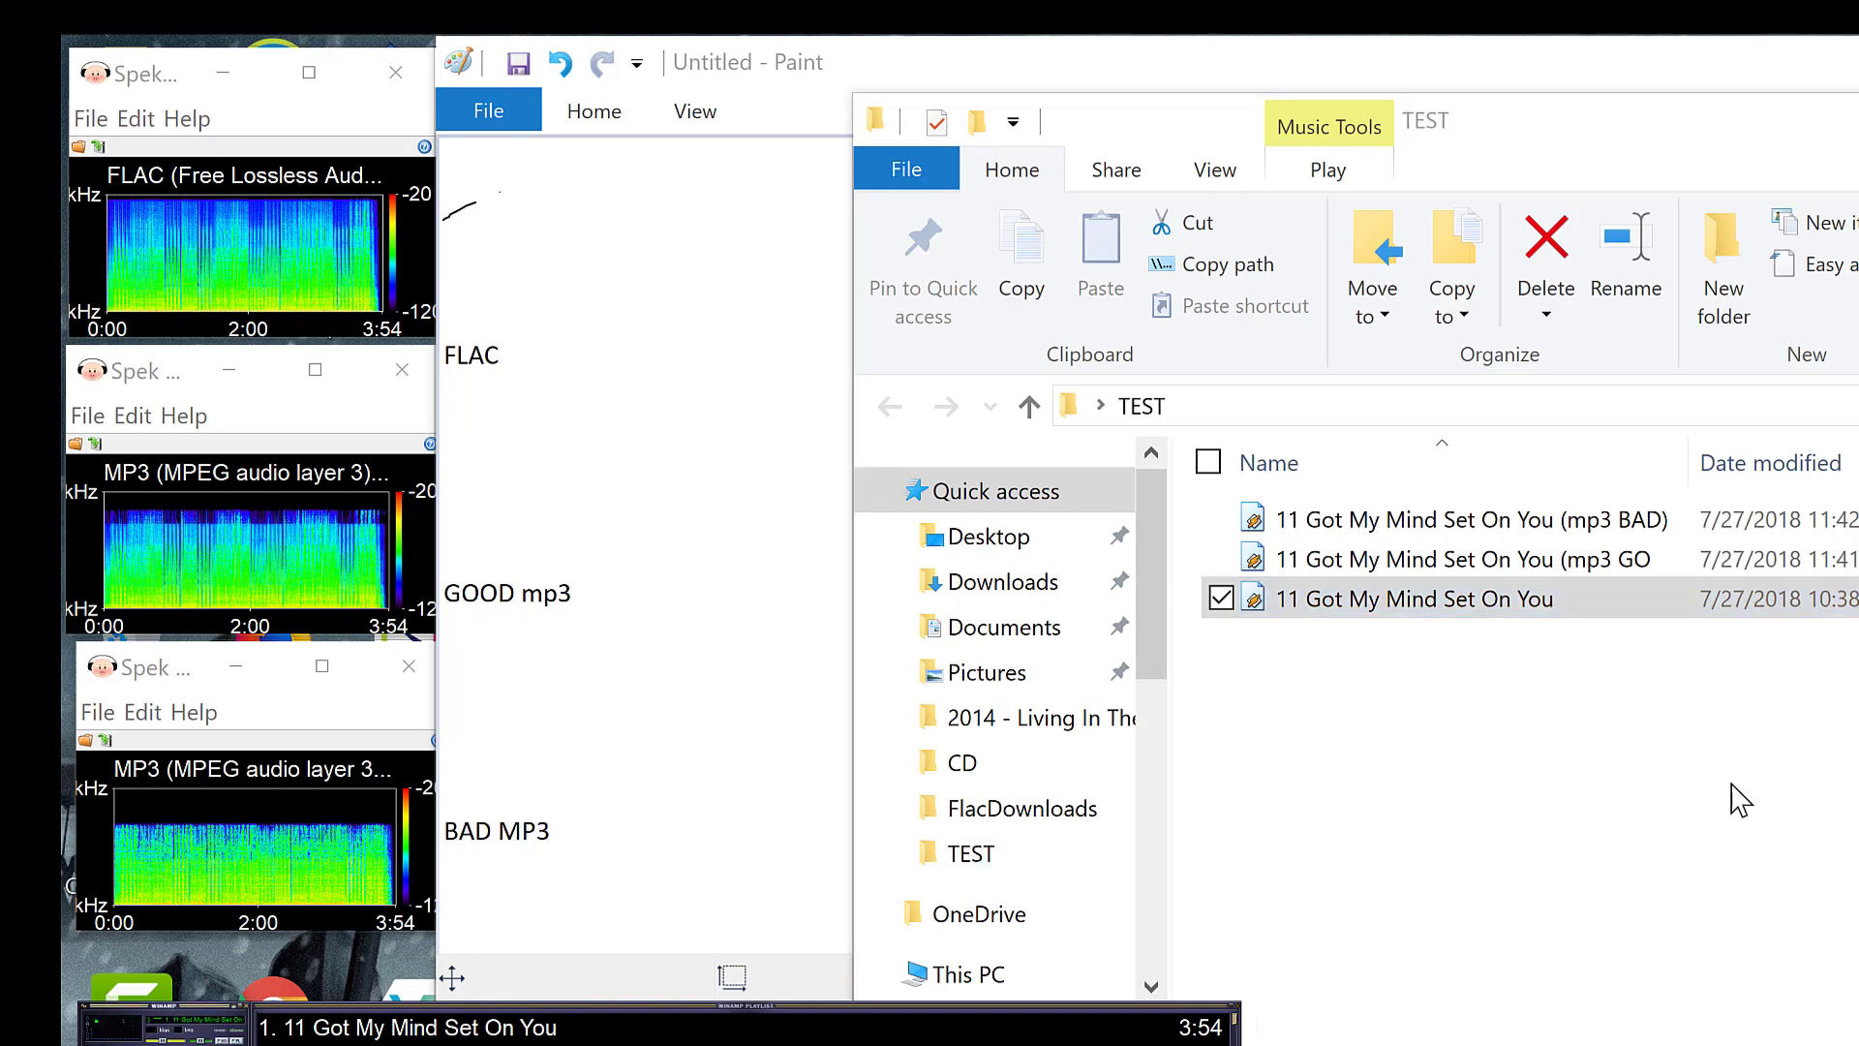
double_click(1549, 571)
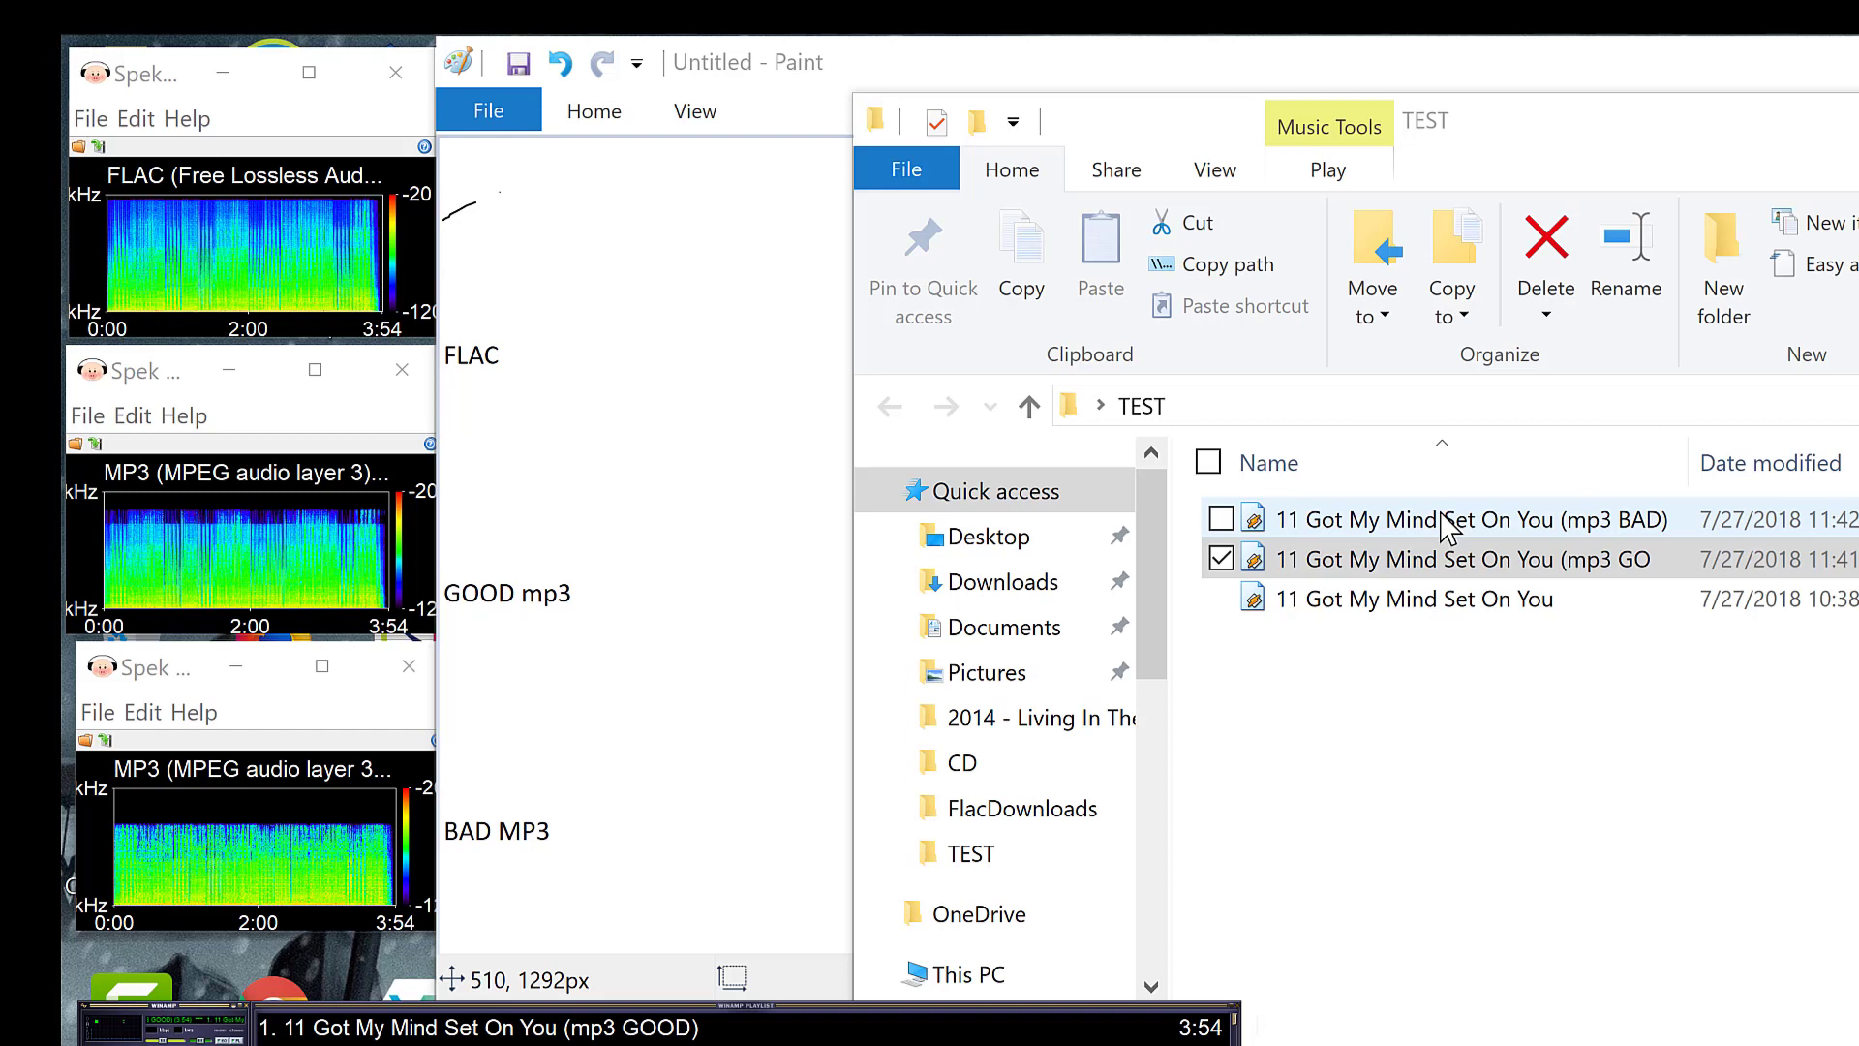
double_click(1449, 528)
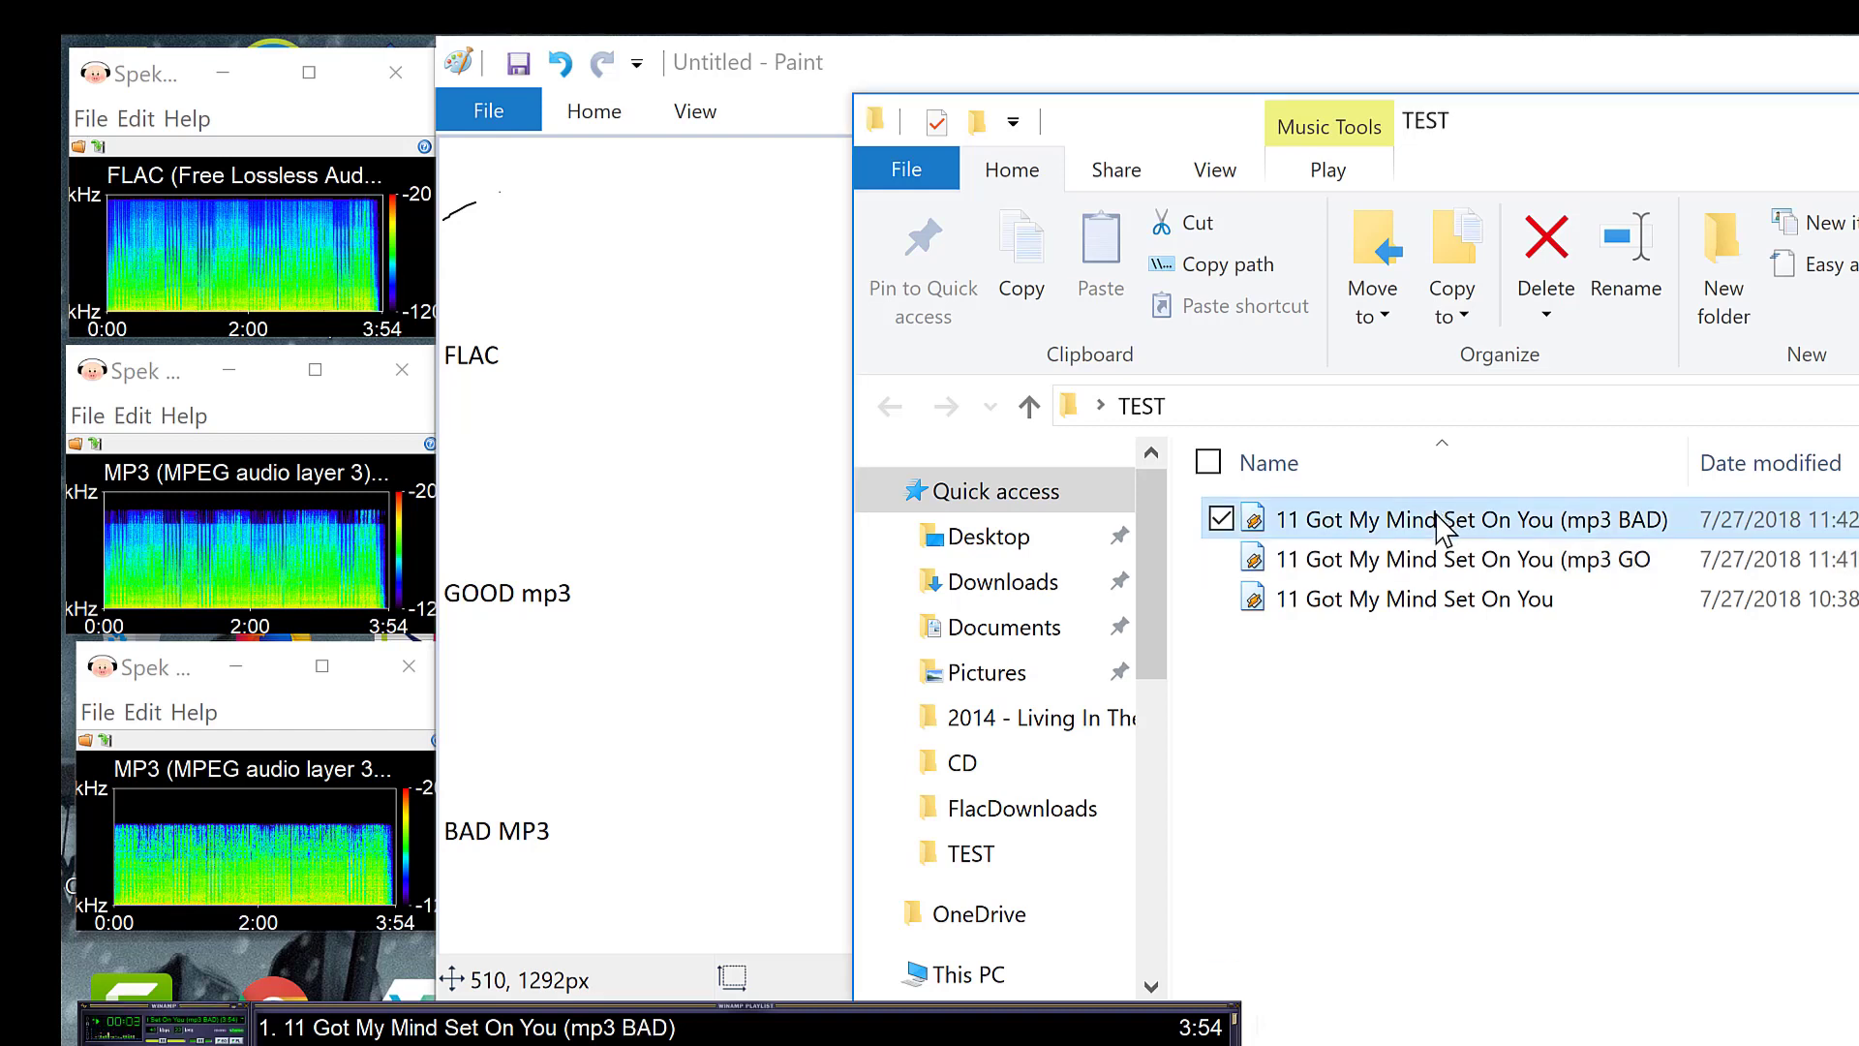
Switch playback between the bad MP3, original FLAC and good MP3 again, ending with the FLAC selected.
left_click(1442, 549)
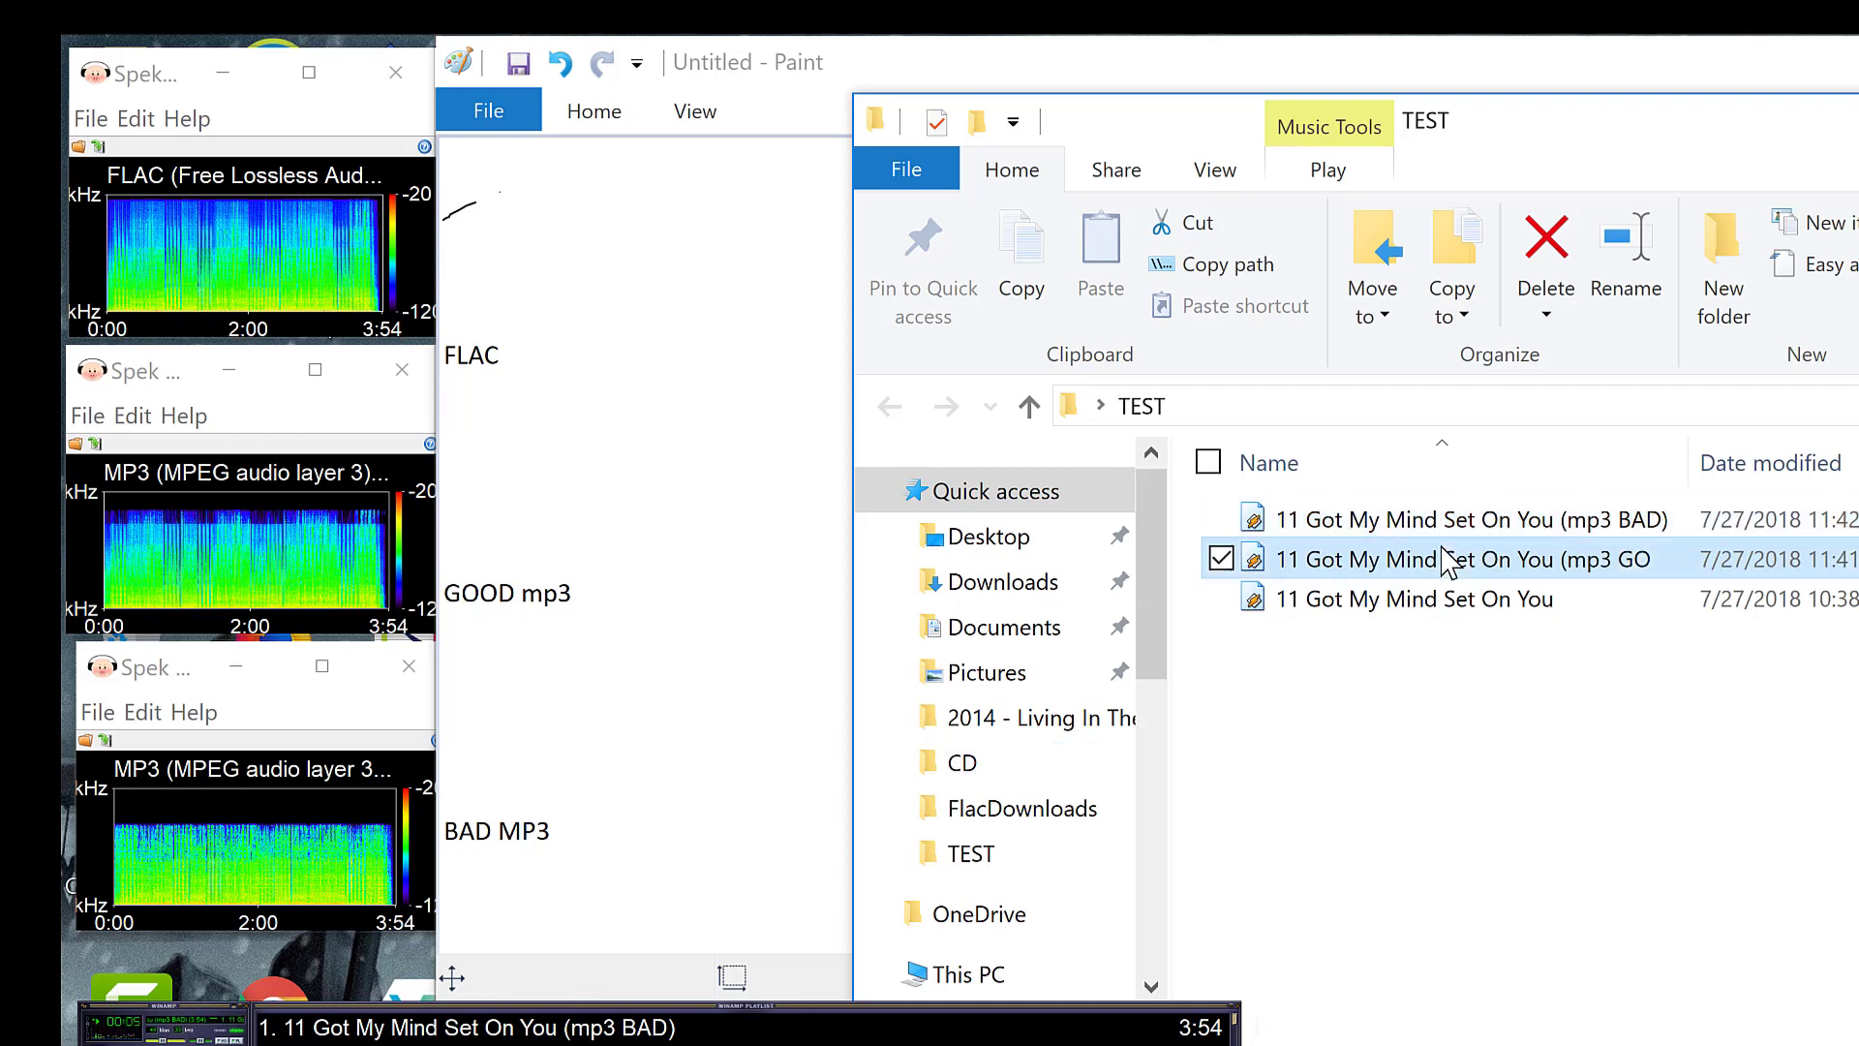
double_click(1442, 533)
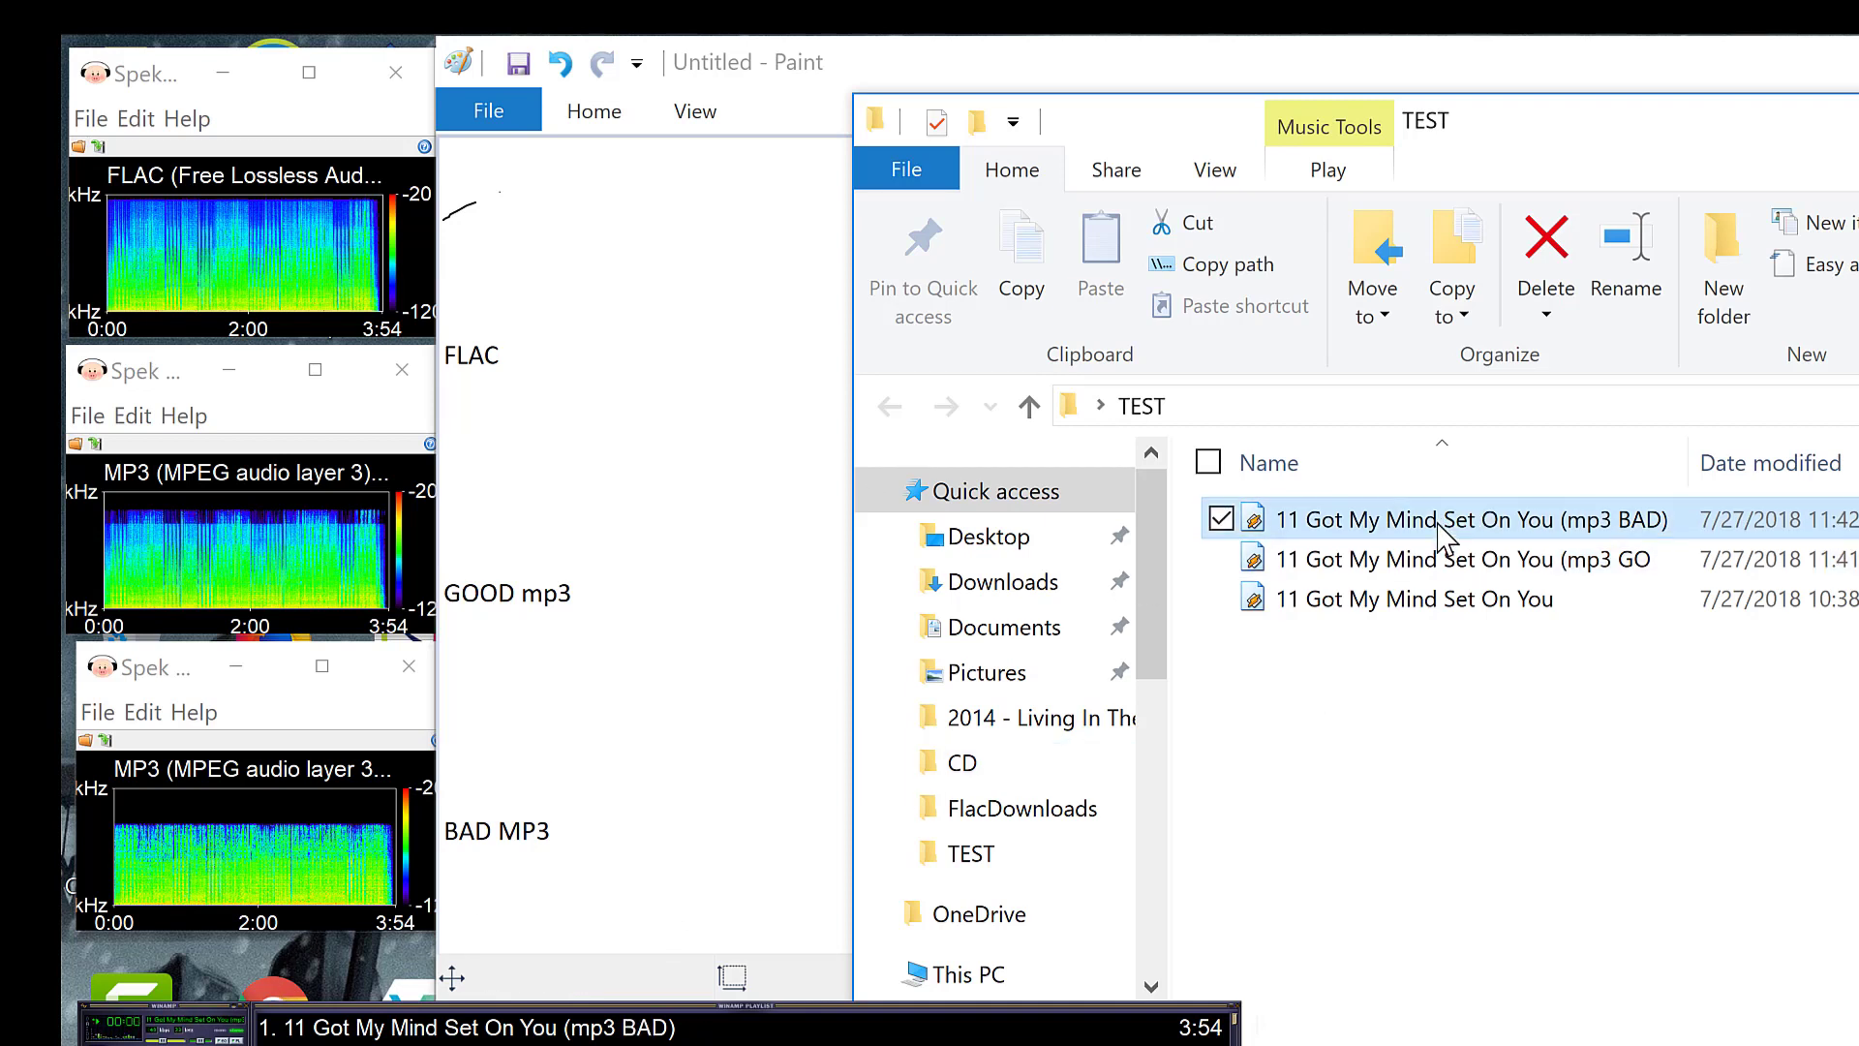
left_click(1399, 602)
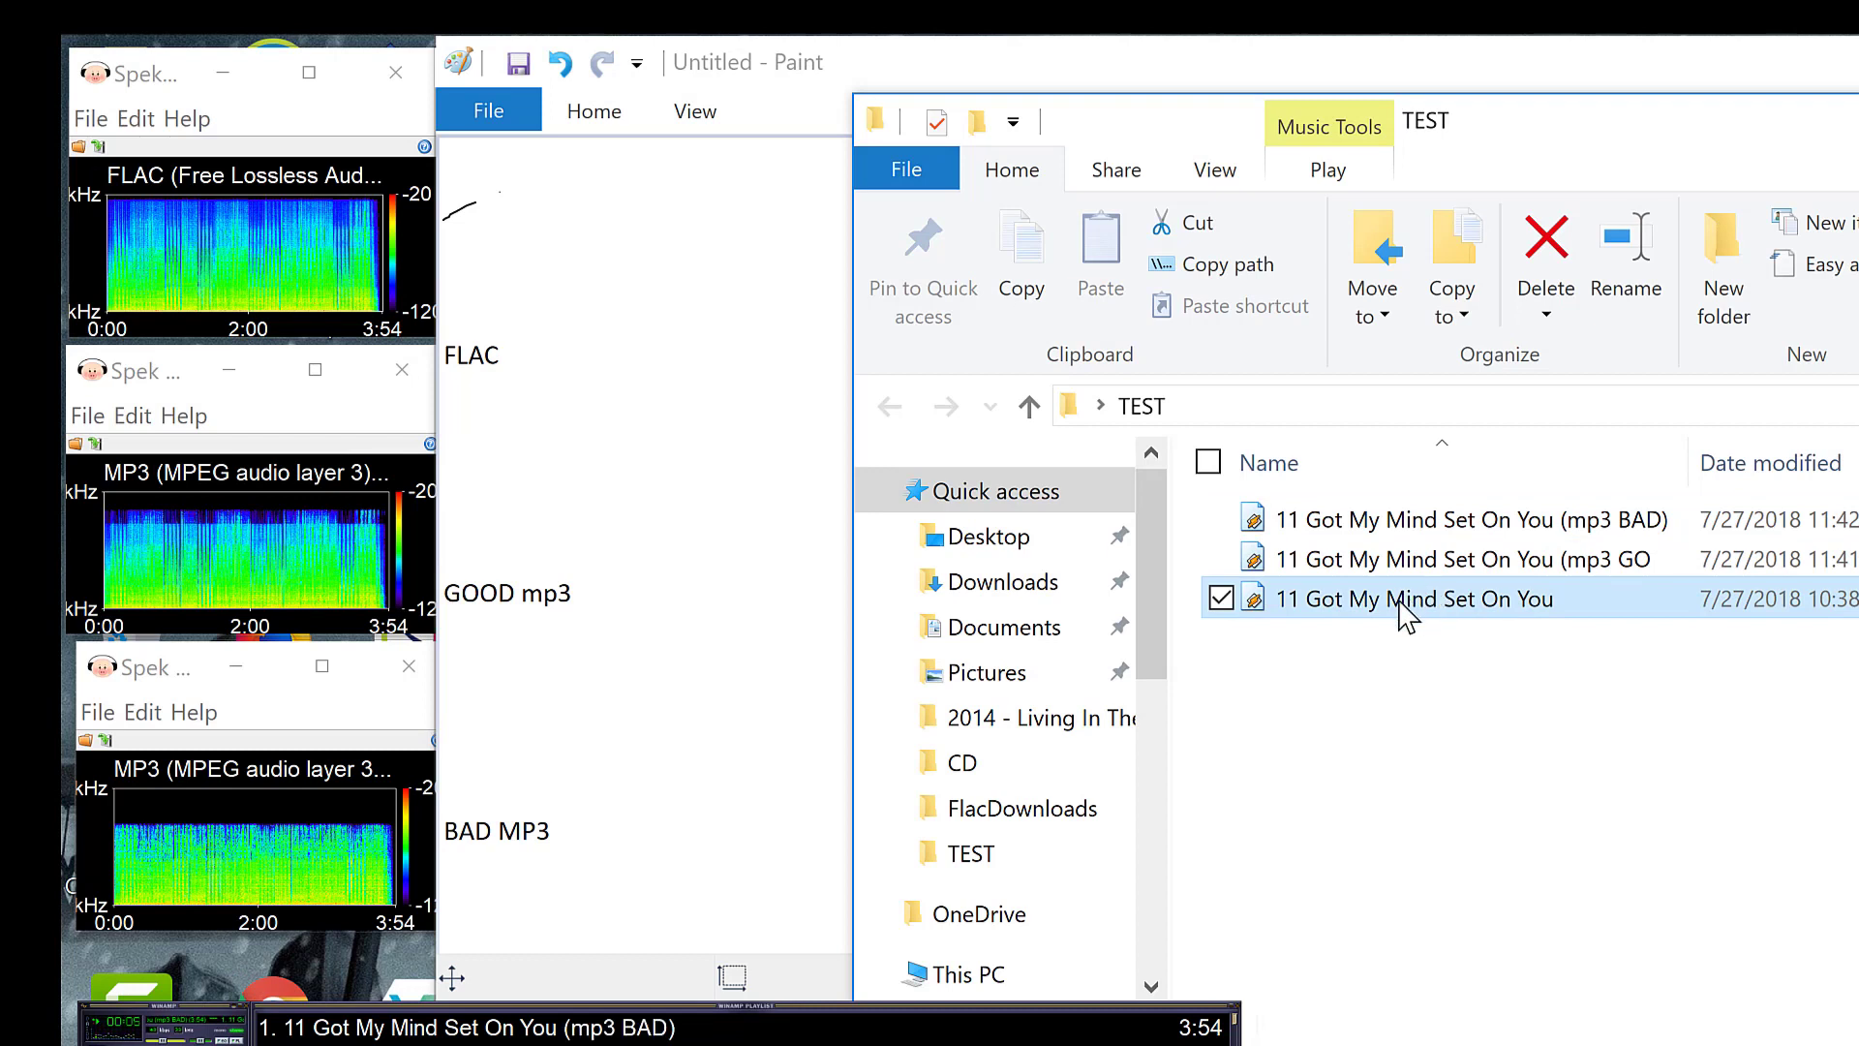
double_click(1407, 608)
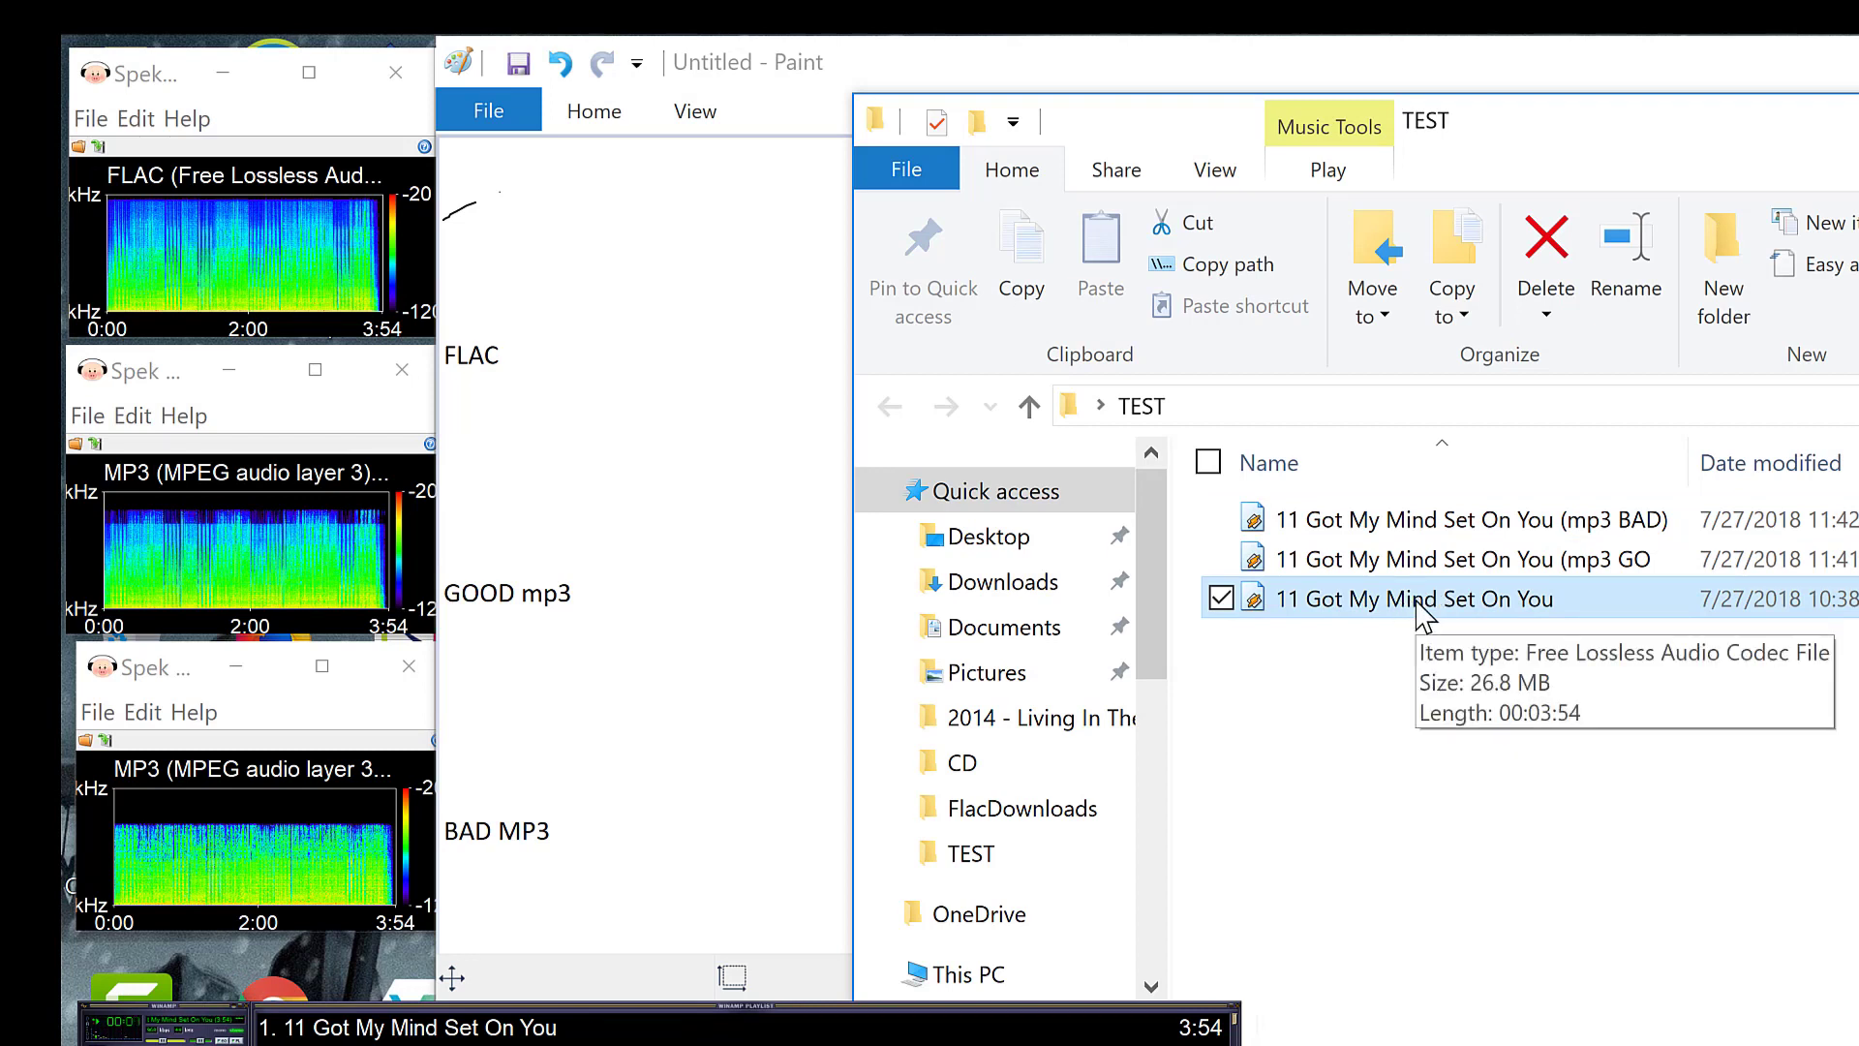
double_click(1455, 576)
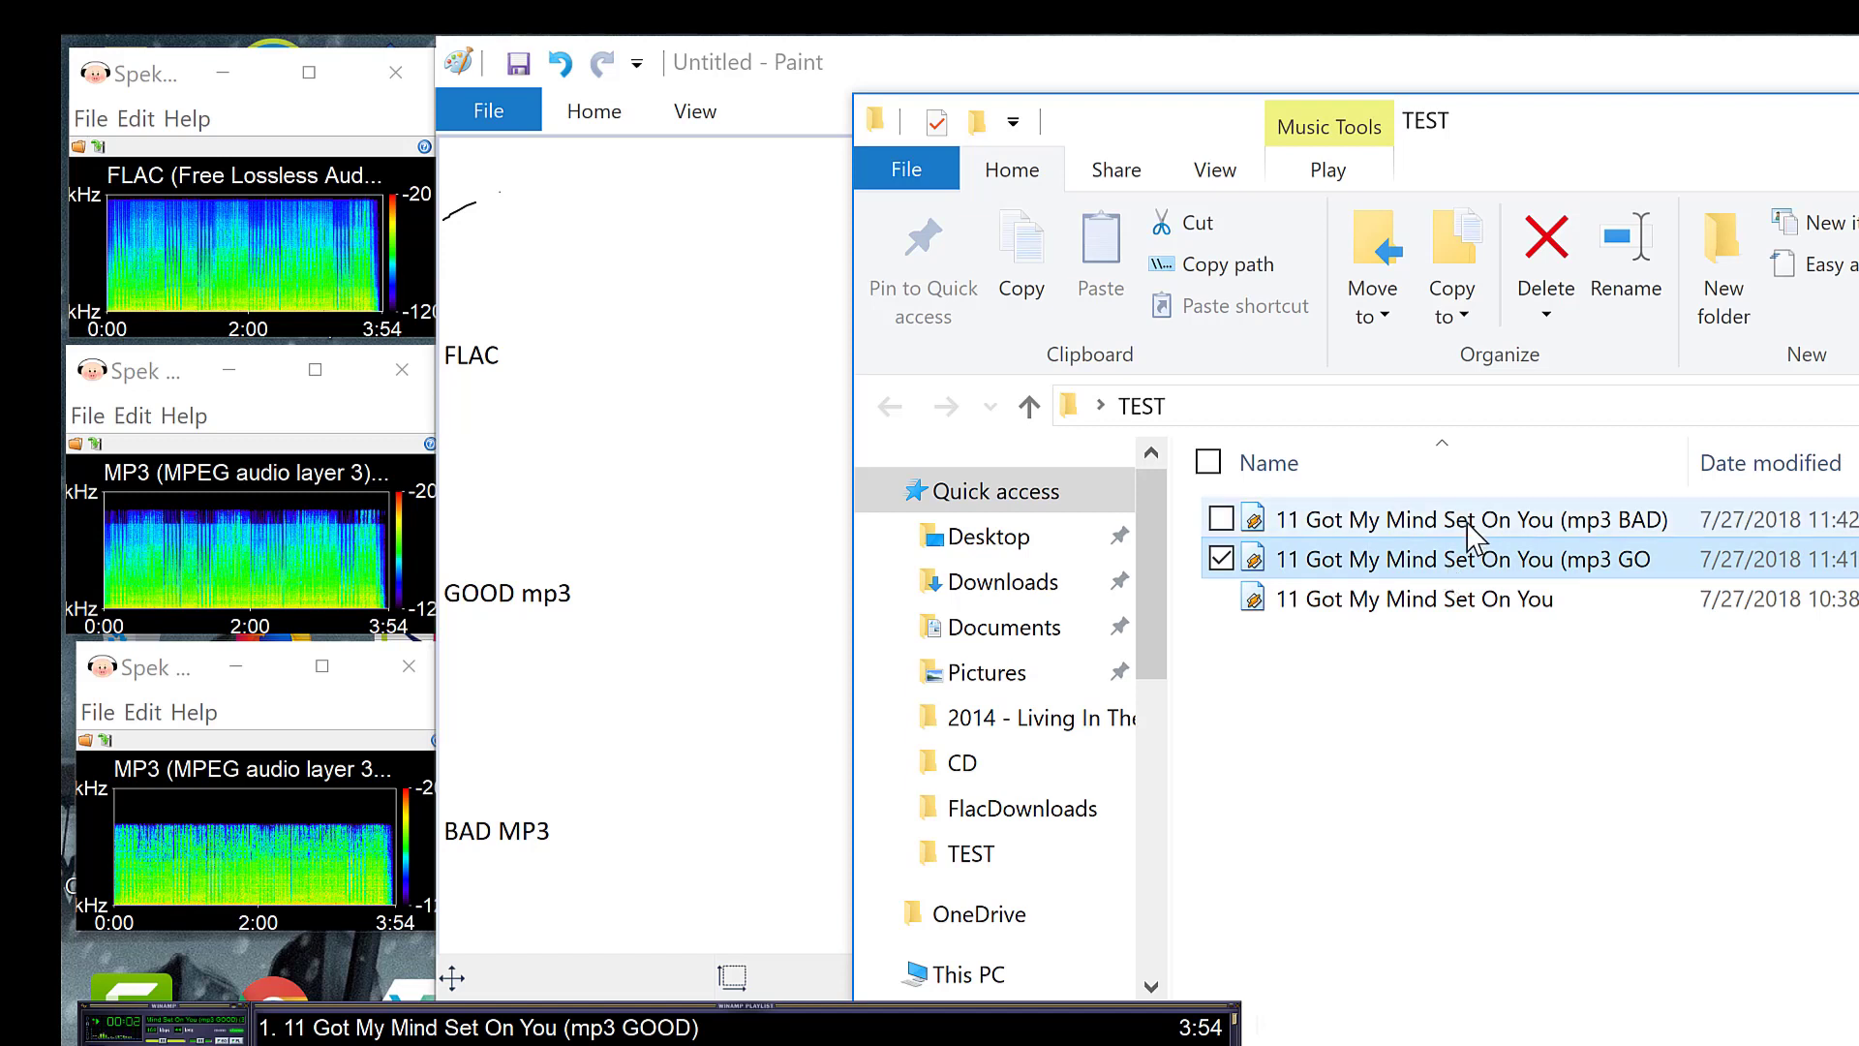
double_click(1467, 526)
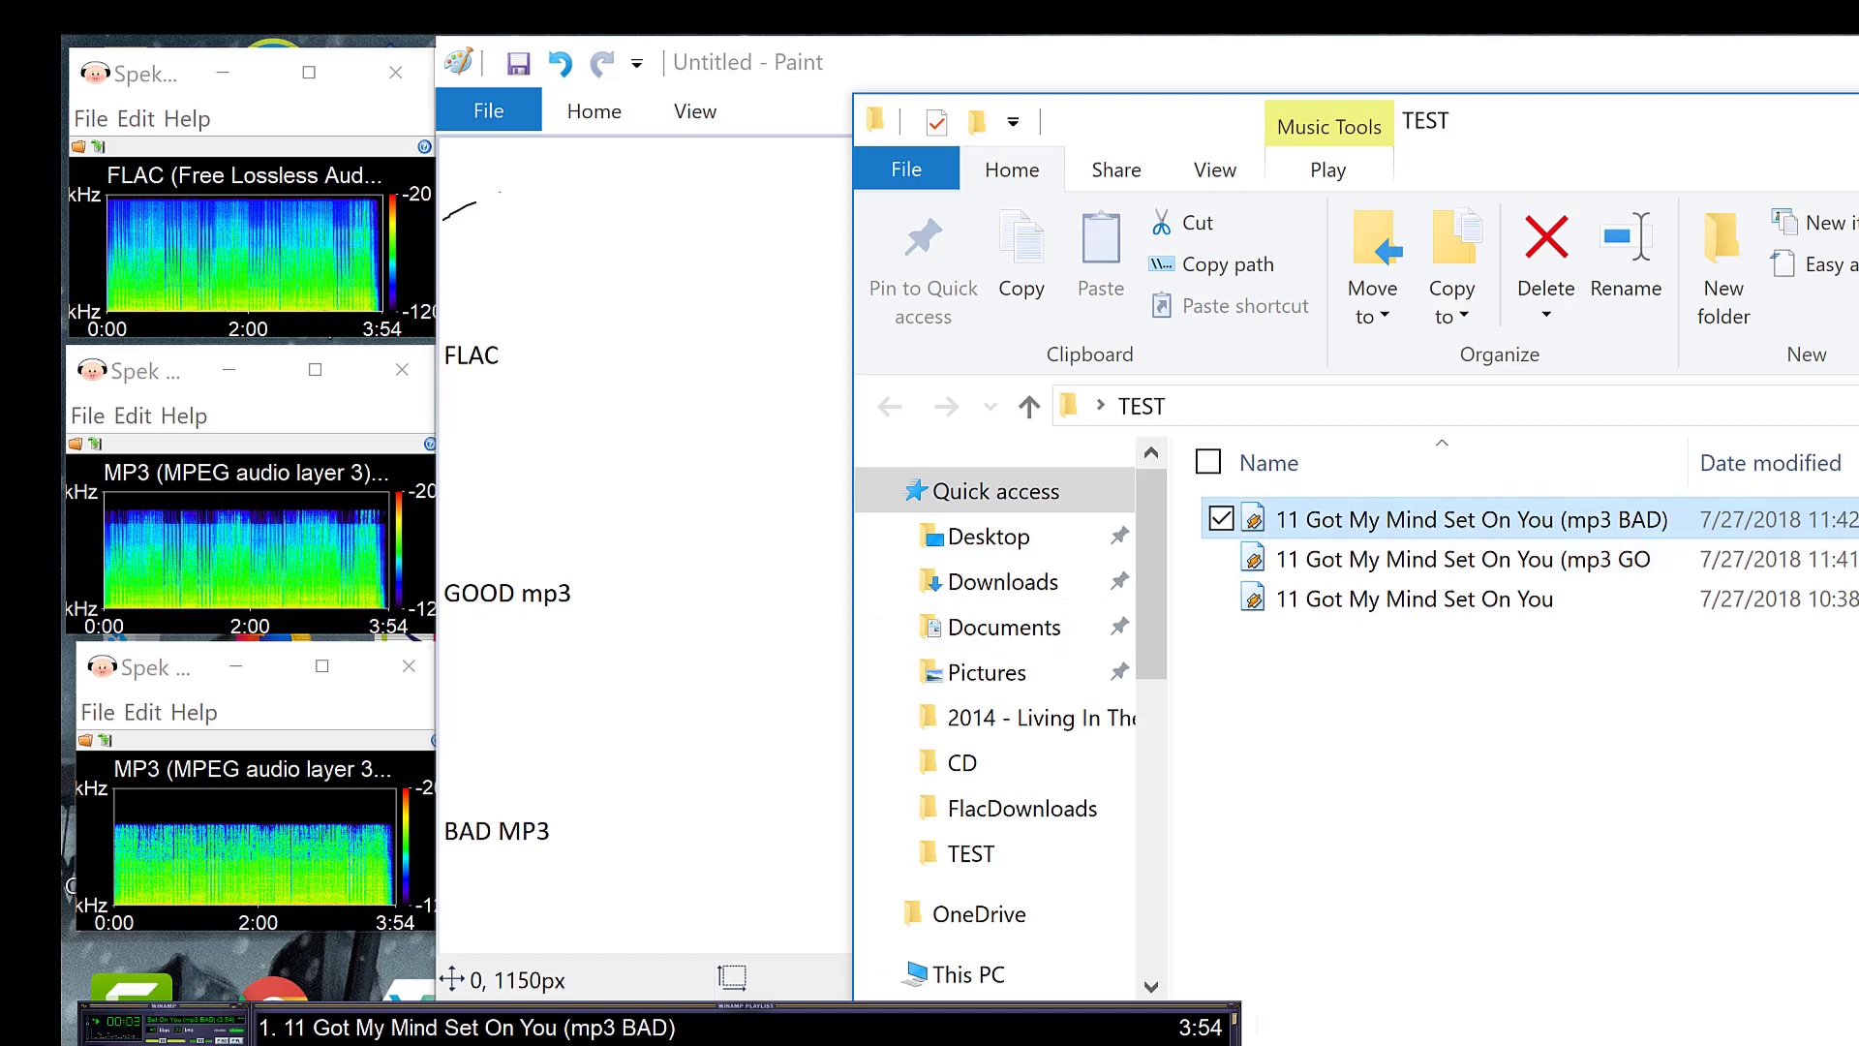
left_click(1509, 598)
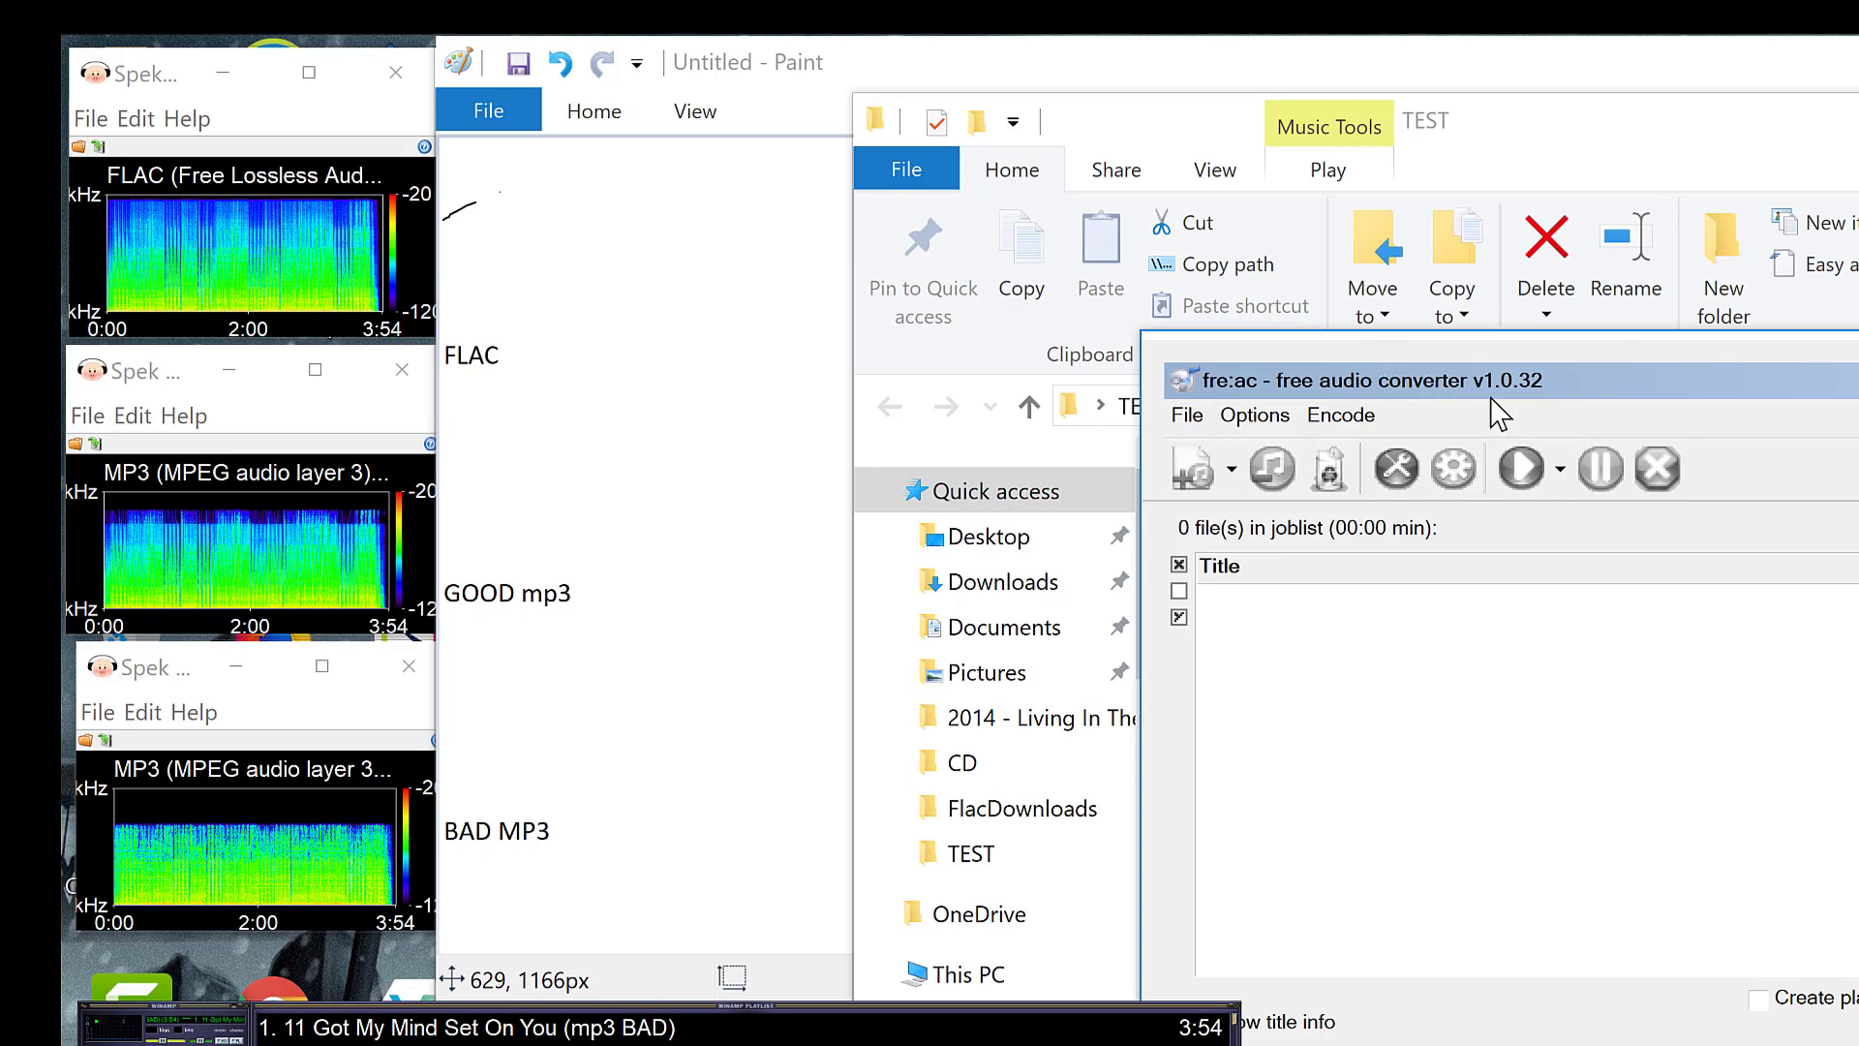
Add the mp3 GOOD file to fre:ac's joblist and encode it with the FLAC Audio Encoder.
left_click_drag(1412, 392, 1559, 708)
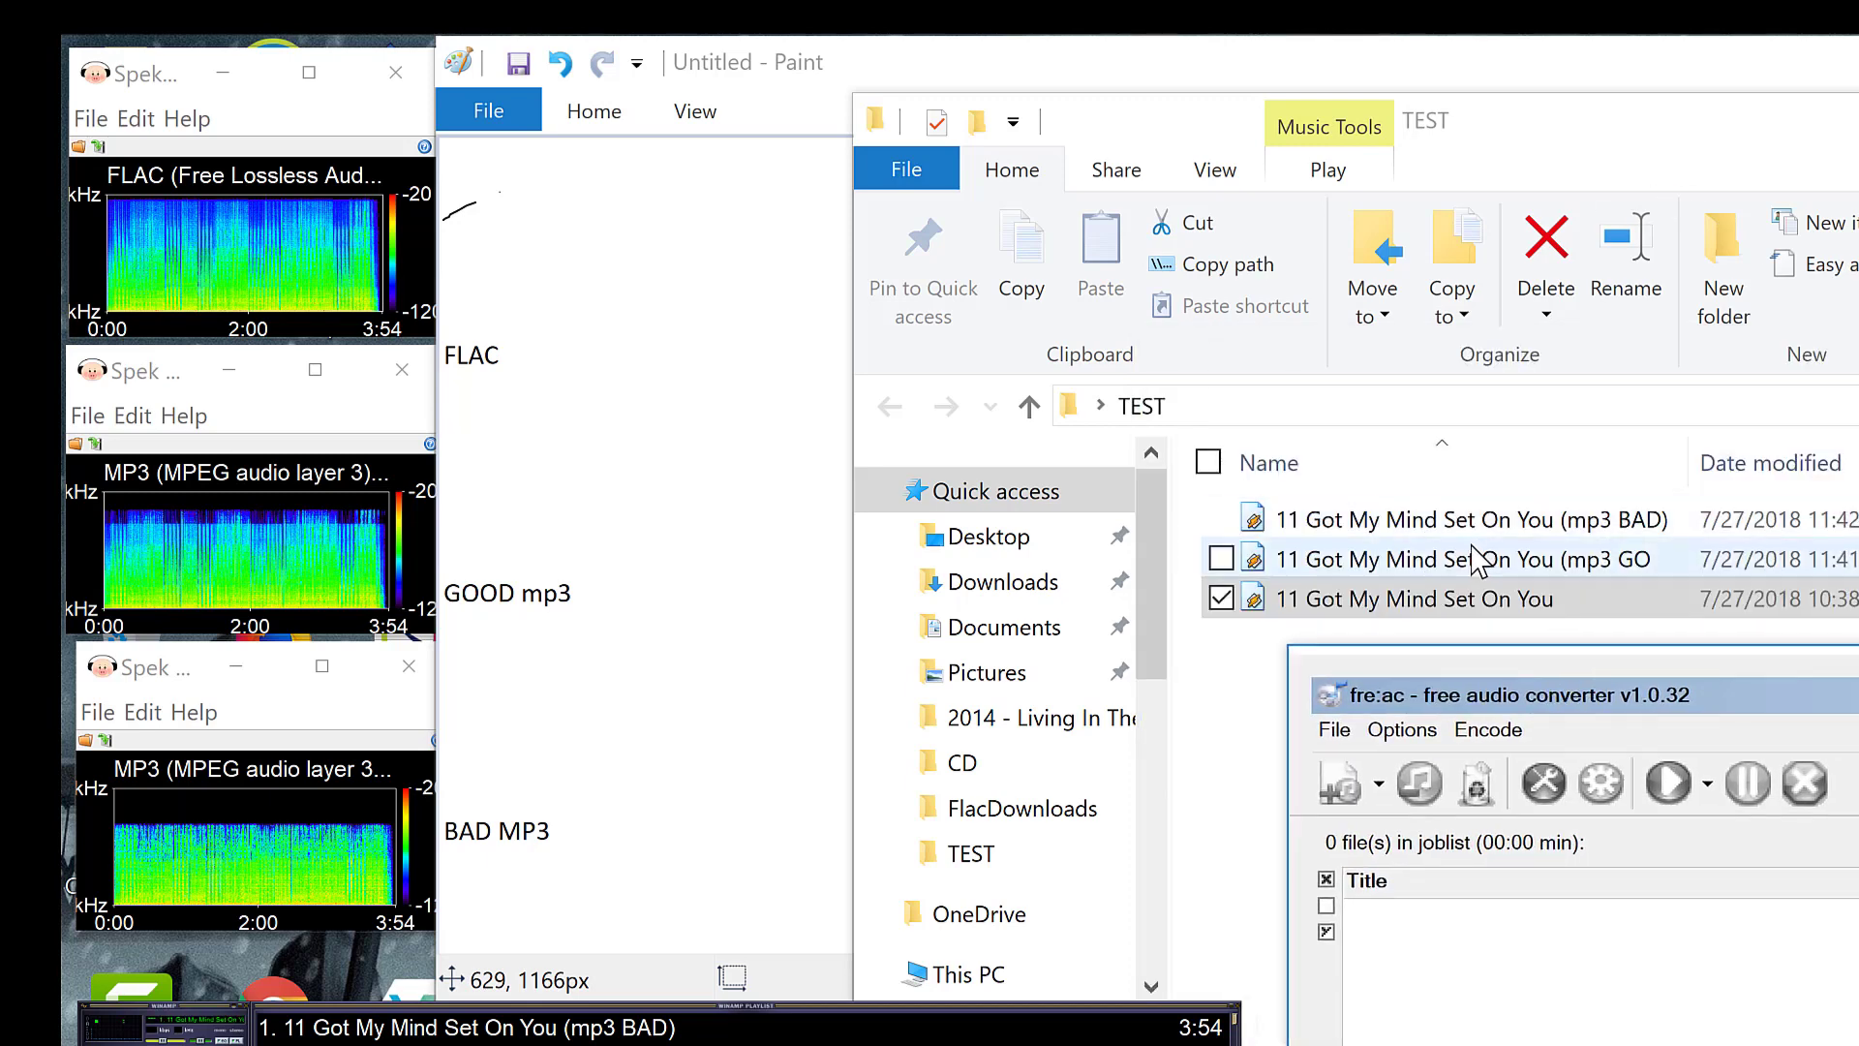
left_click_drag(1476, 562, 1608, 999)
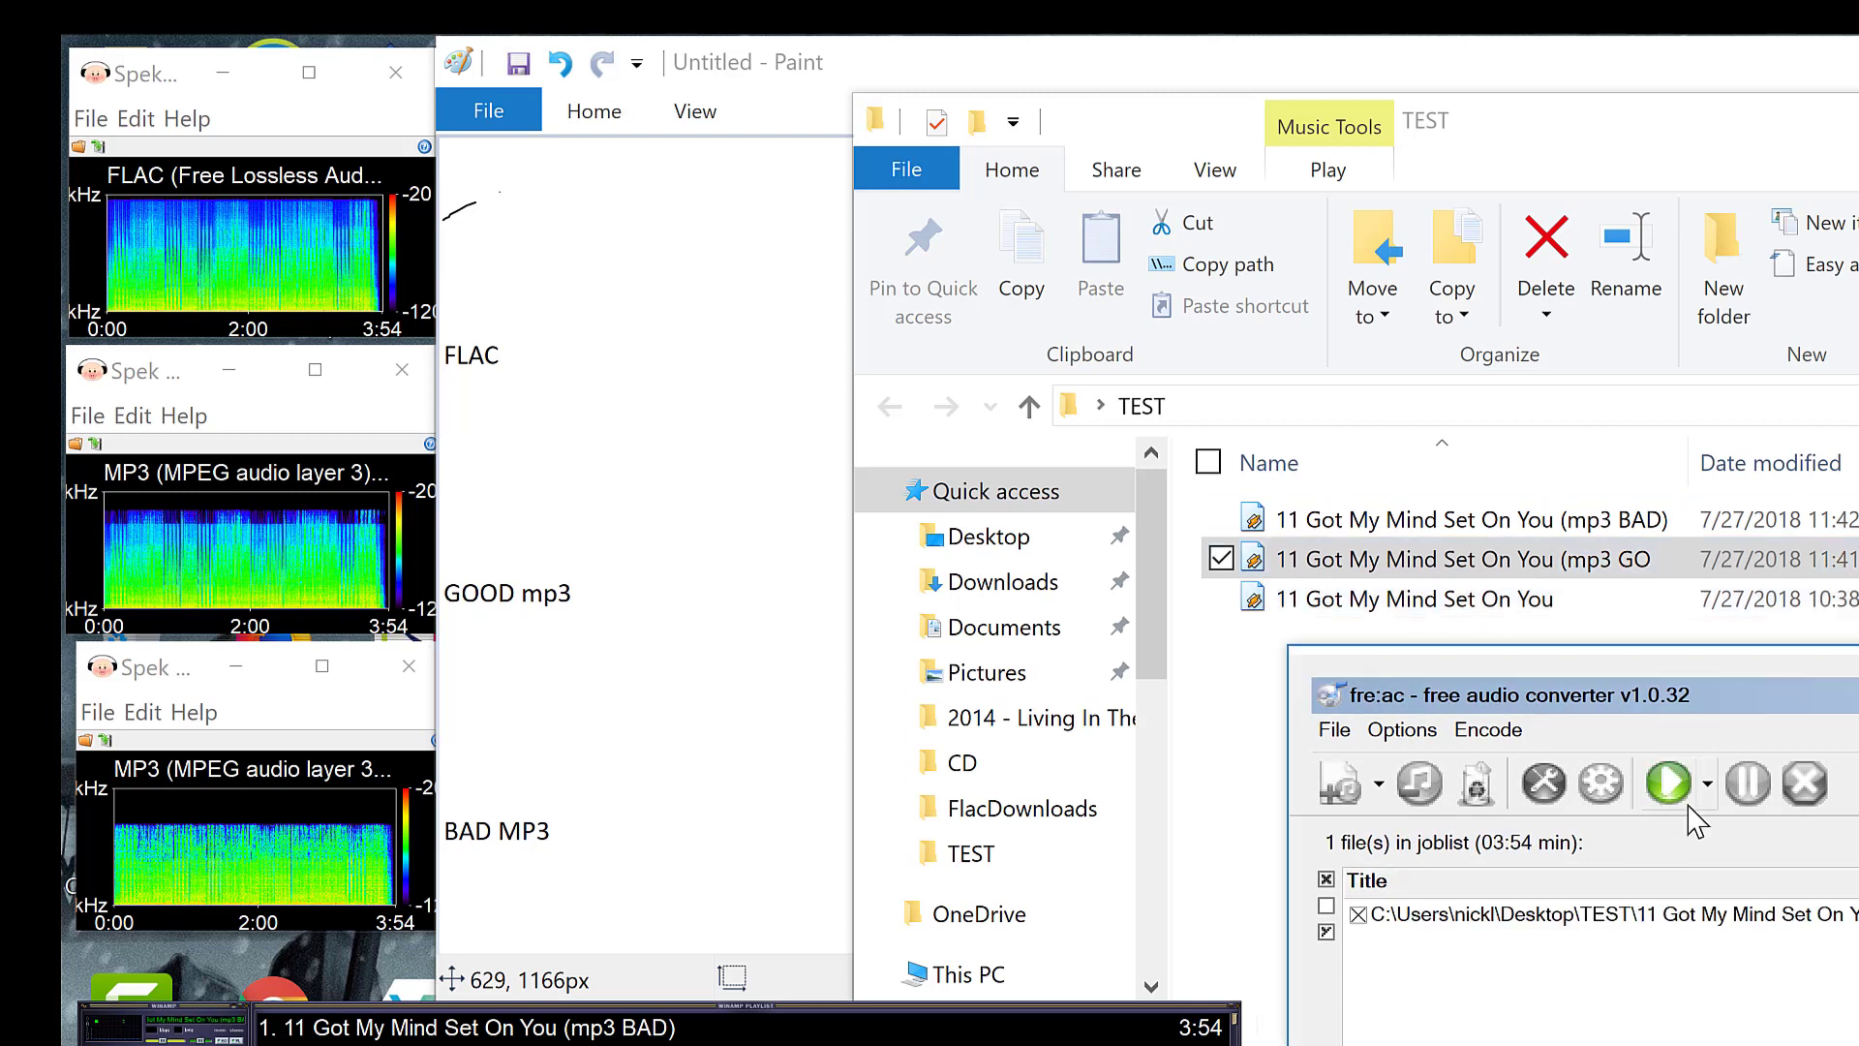
left_click(1705, 786)
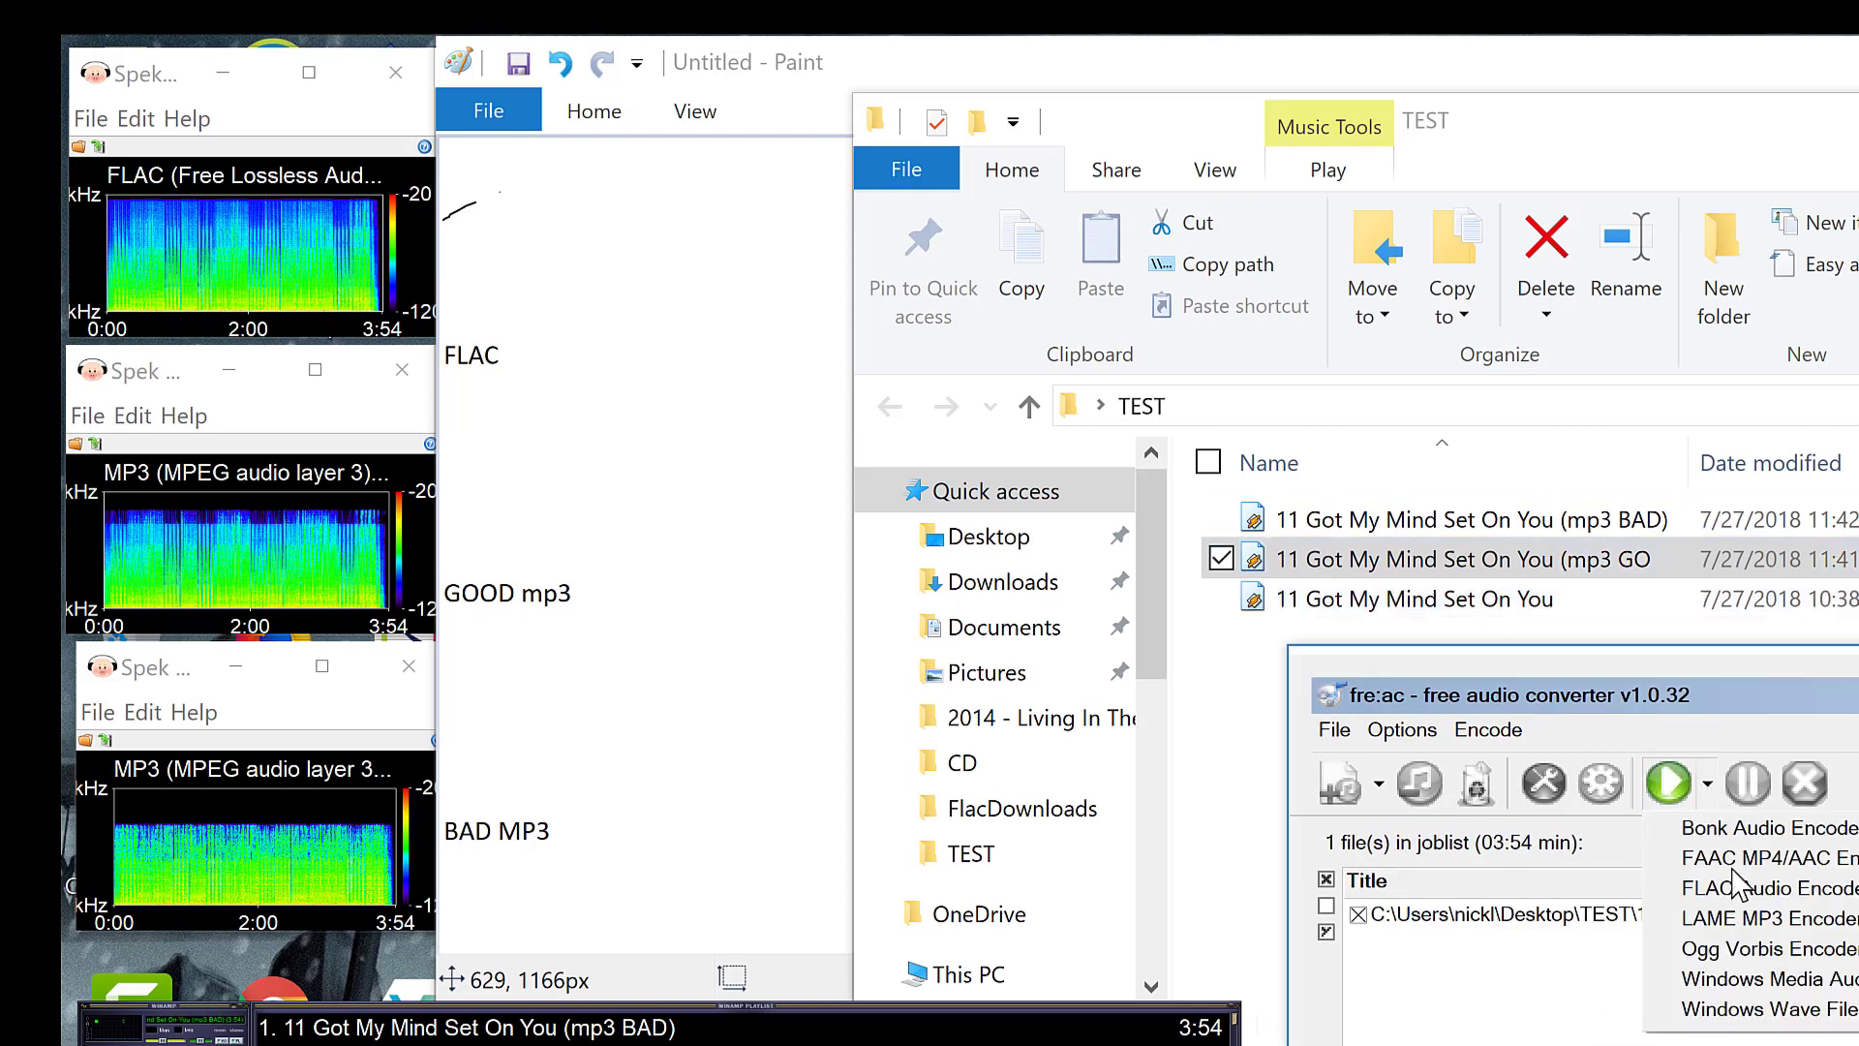
left_click(1700, 883)
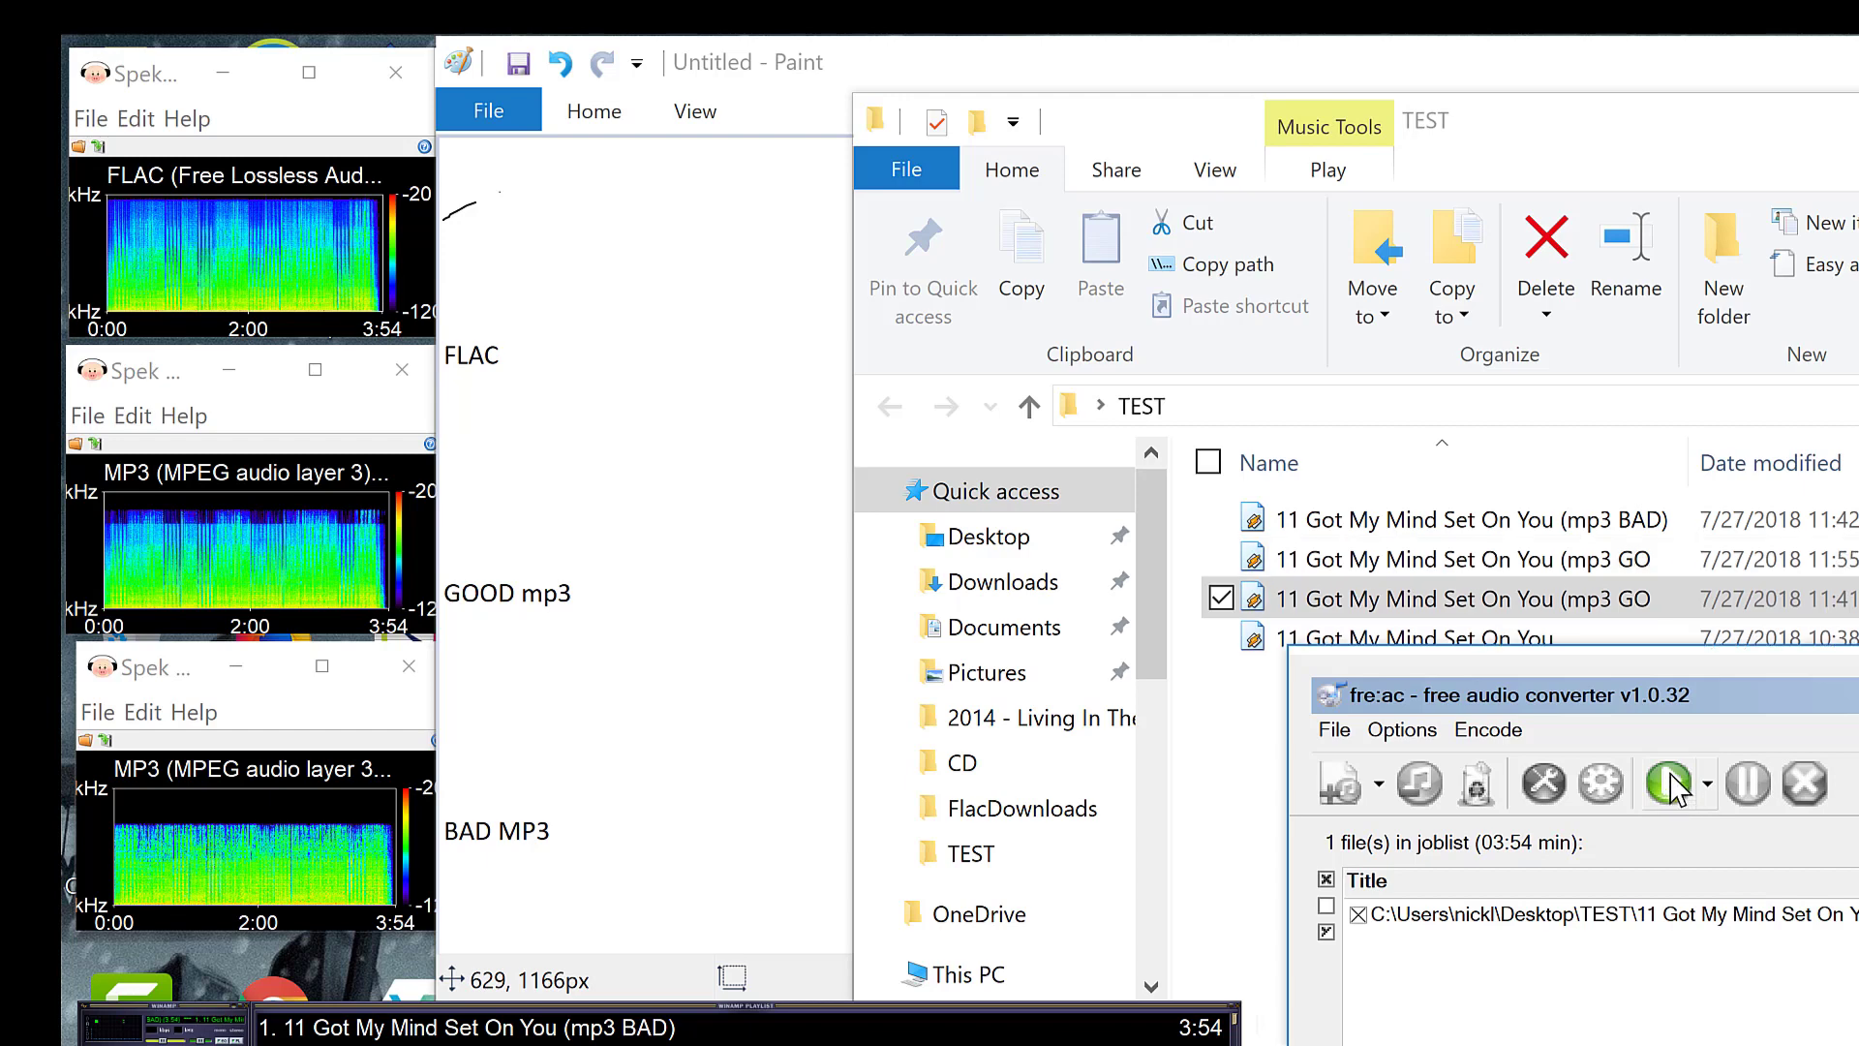
left_click_drag(1704, 700, 1858, 751)
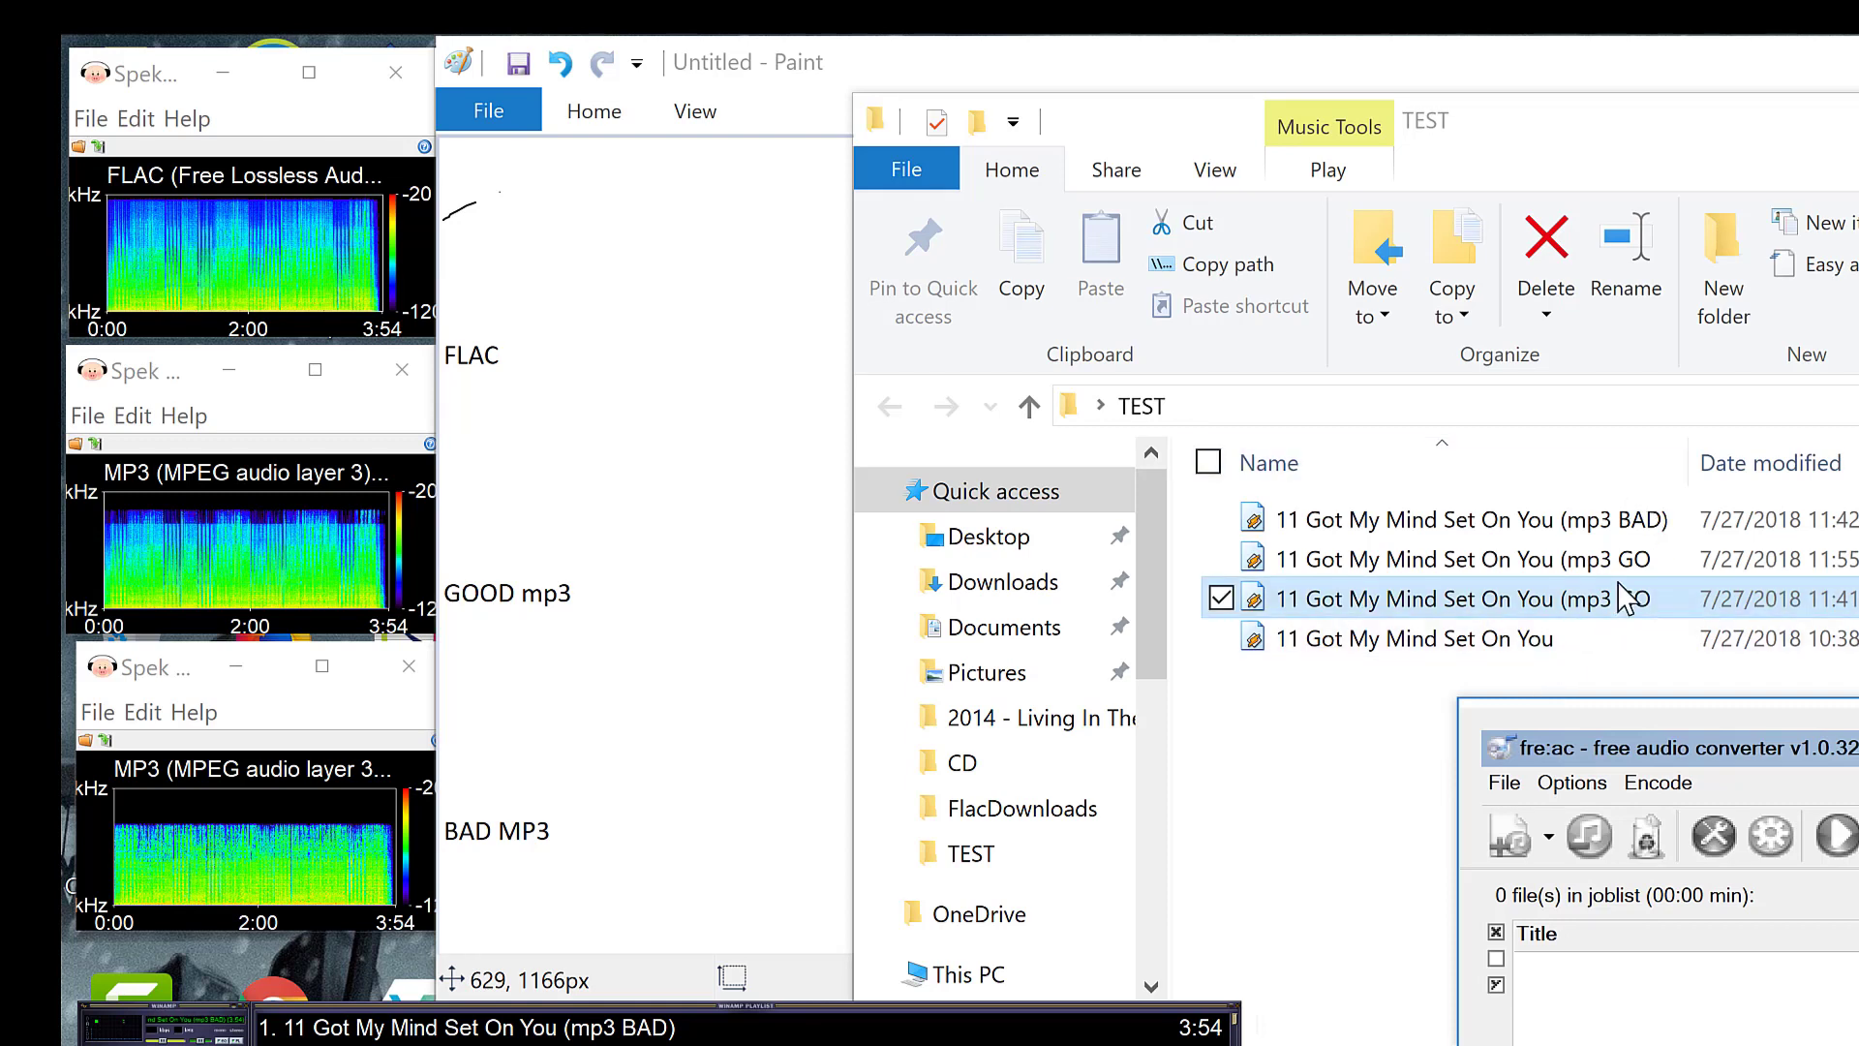
Widen the Name column, then play the (mp3 GOOD) FLAC followed by the original FLAC.
left_click(1660, 561)
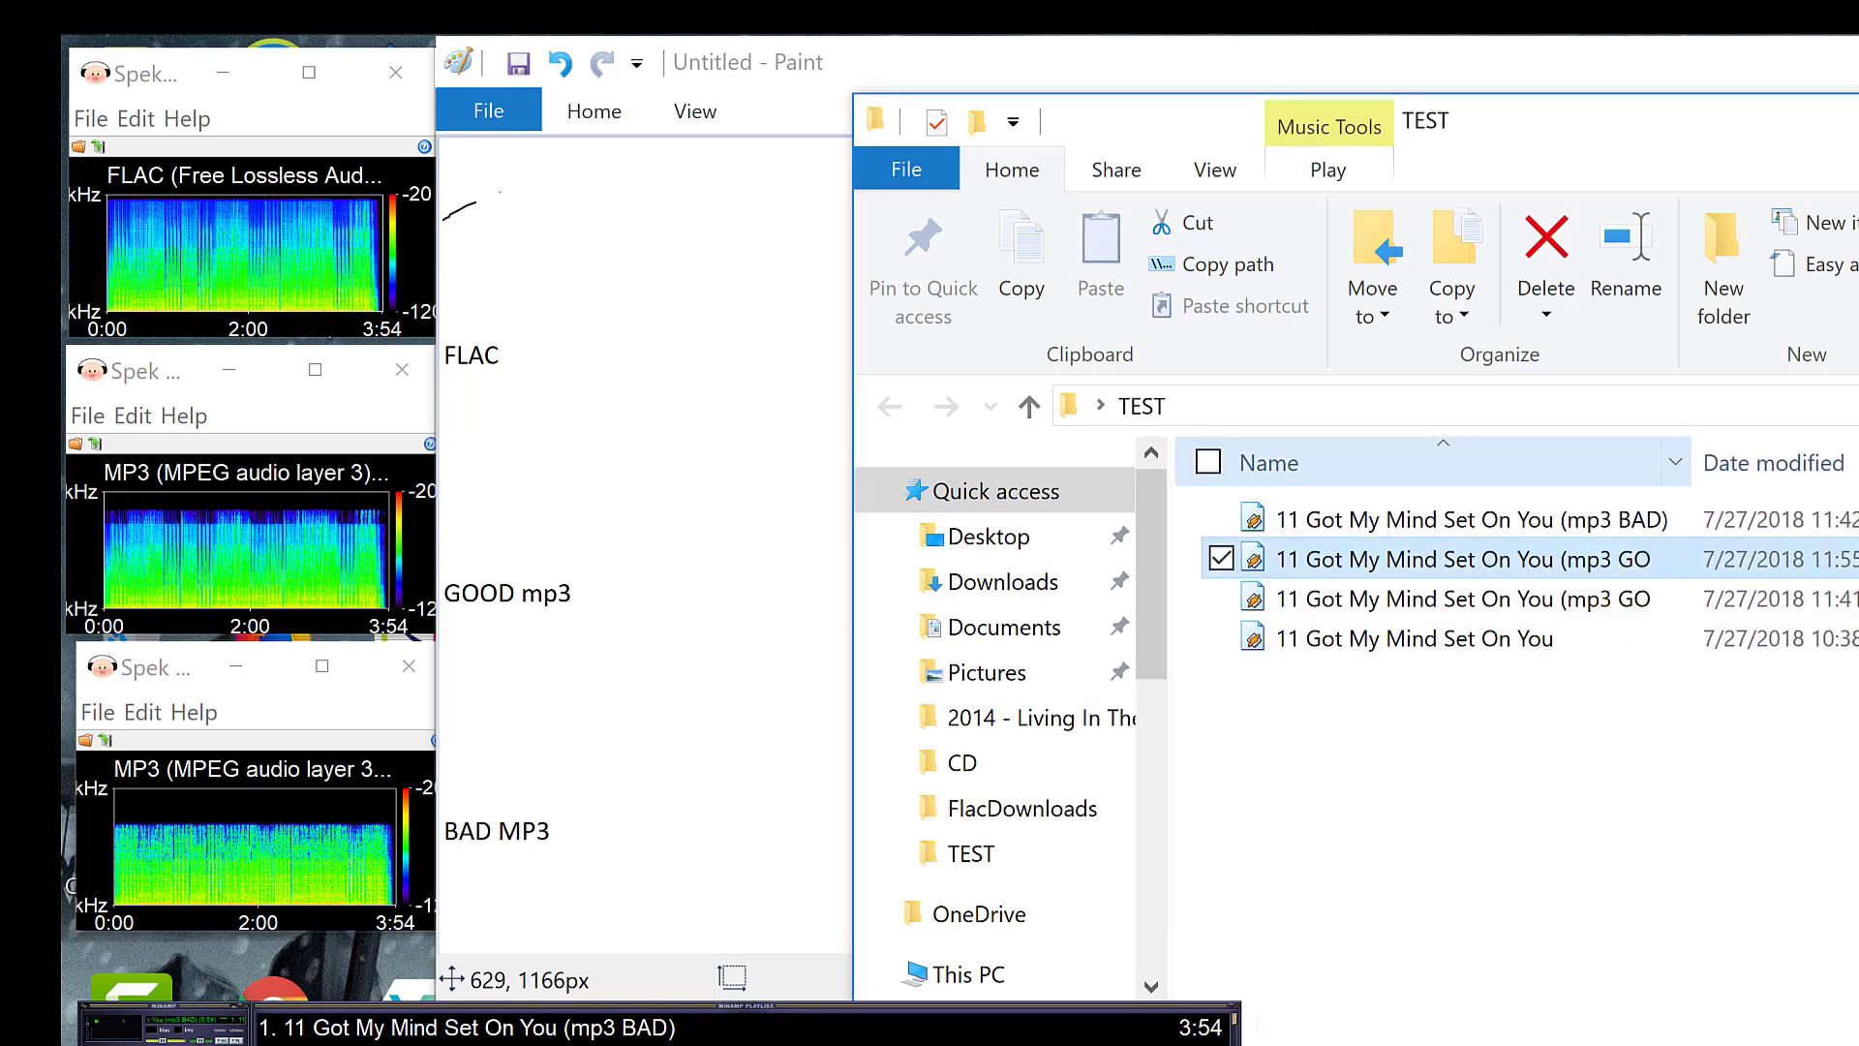
left_click_drag(1688, 447, 1858, 450)
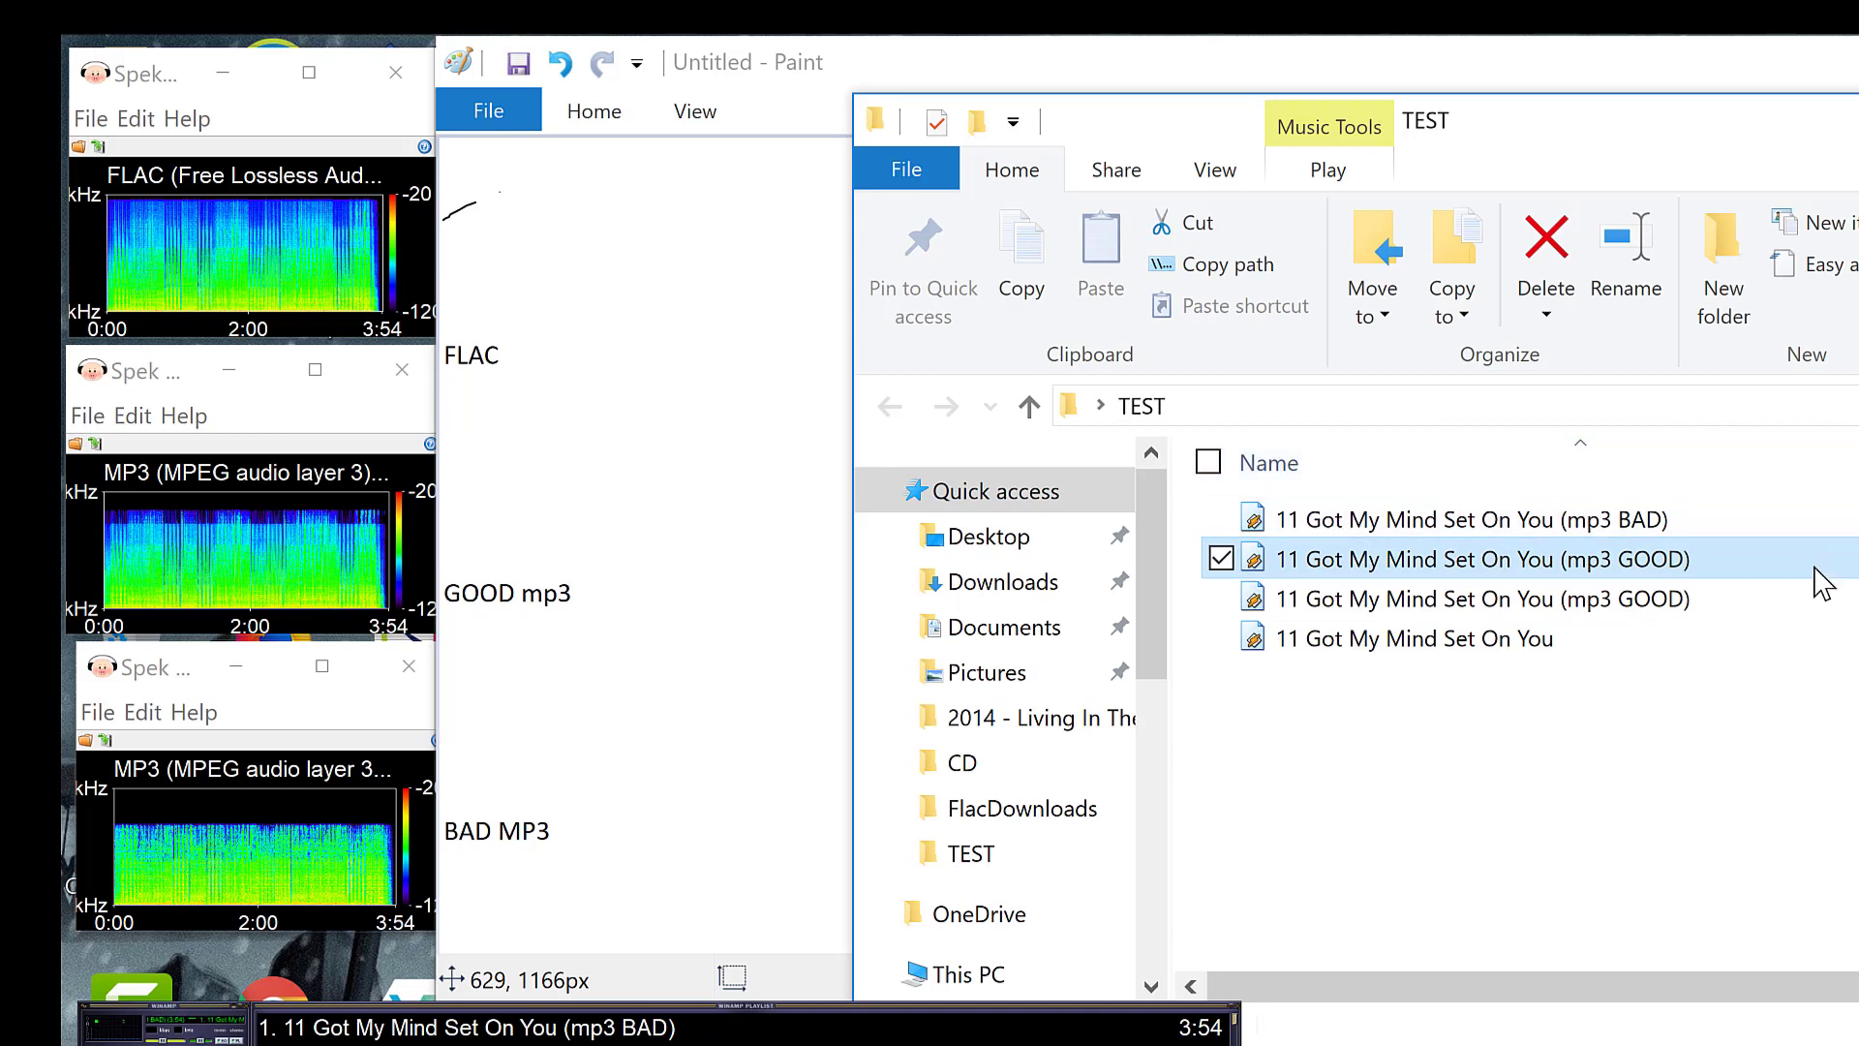
double_click(1570, 571)
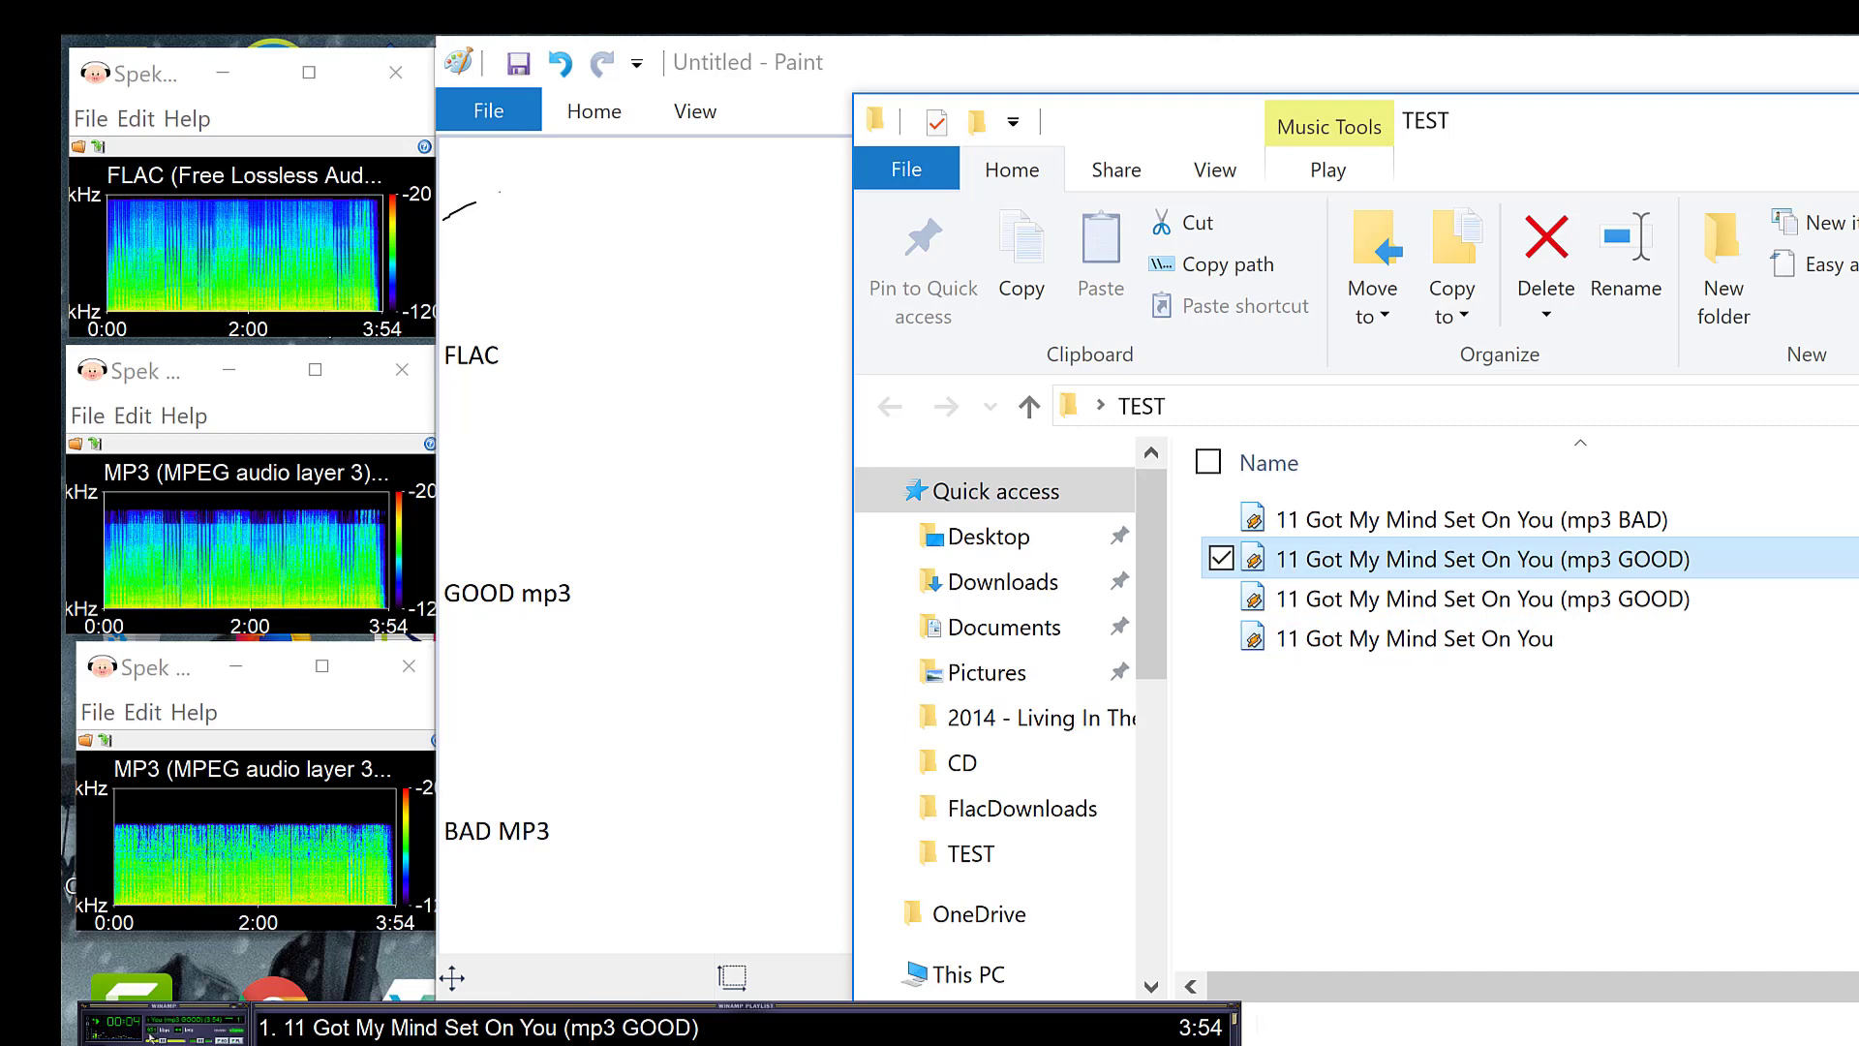
double_click(1312, 641)
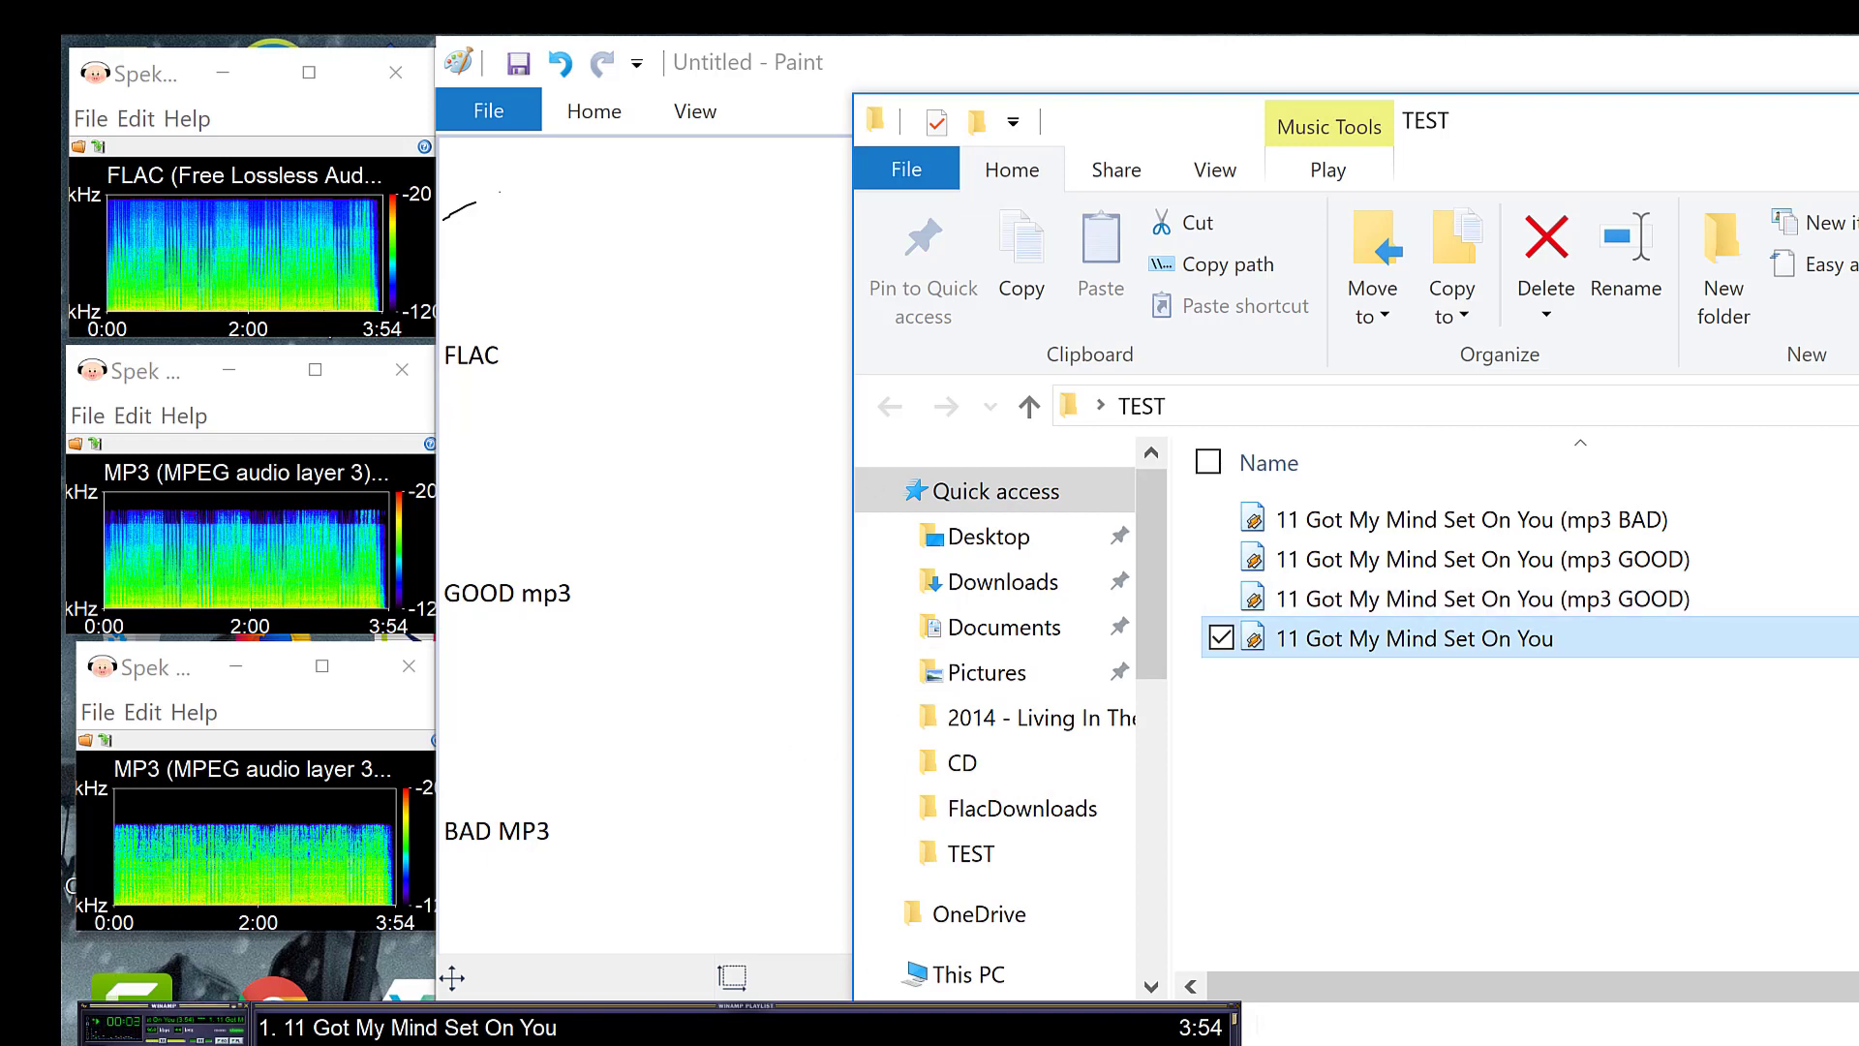
left_click(1269, 596)
right_click(1382, 599)
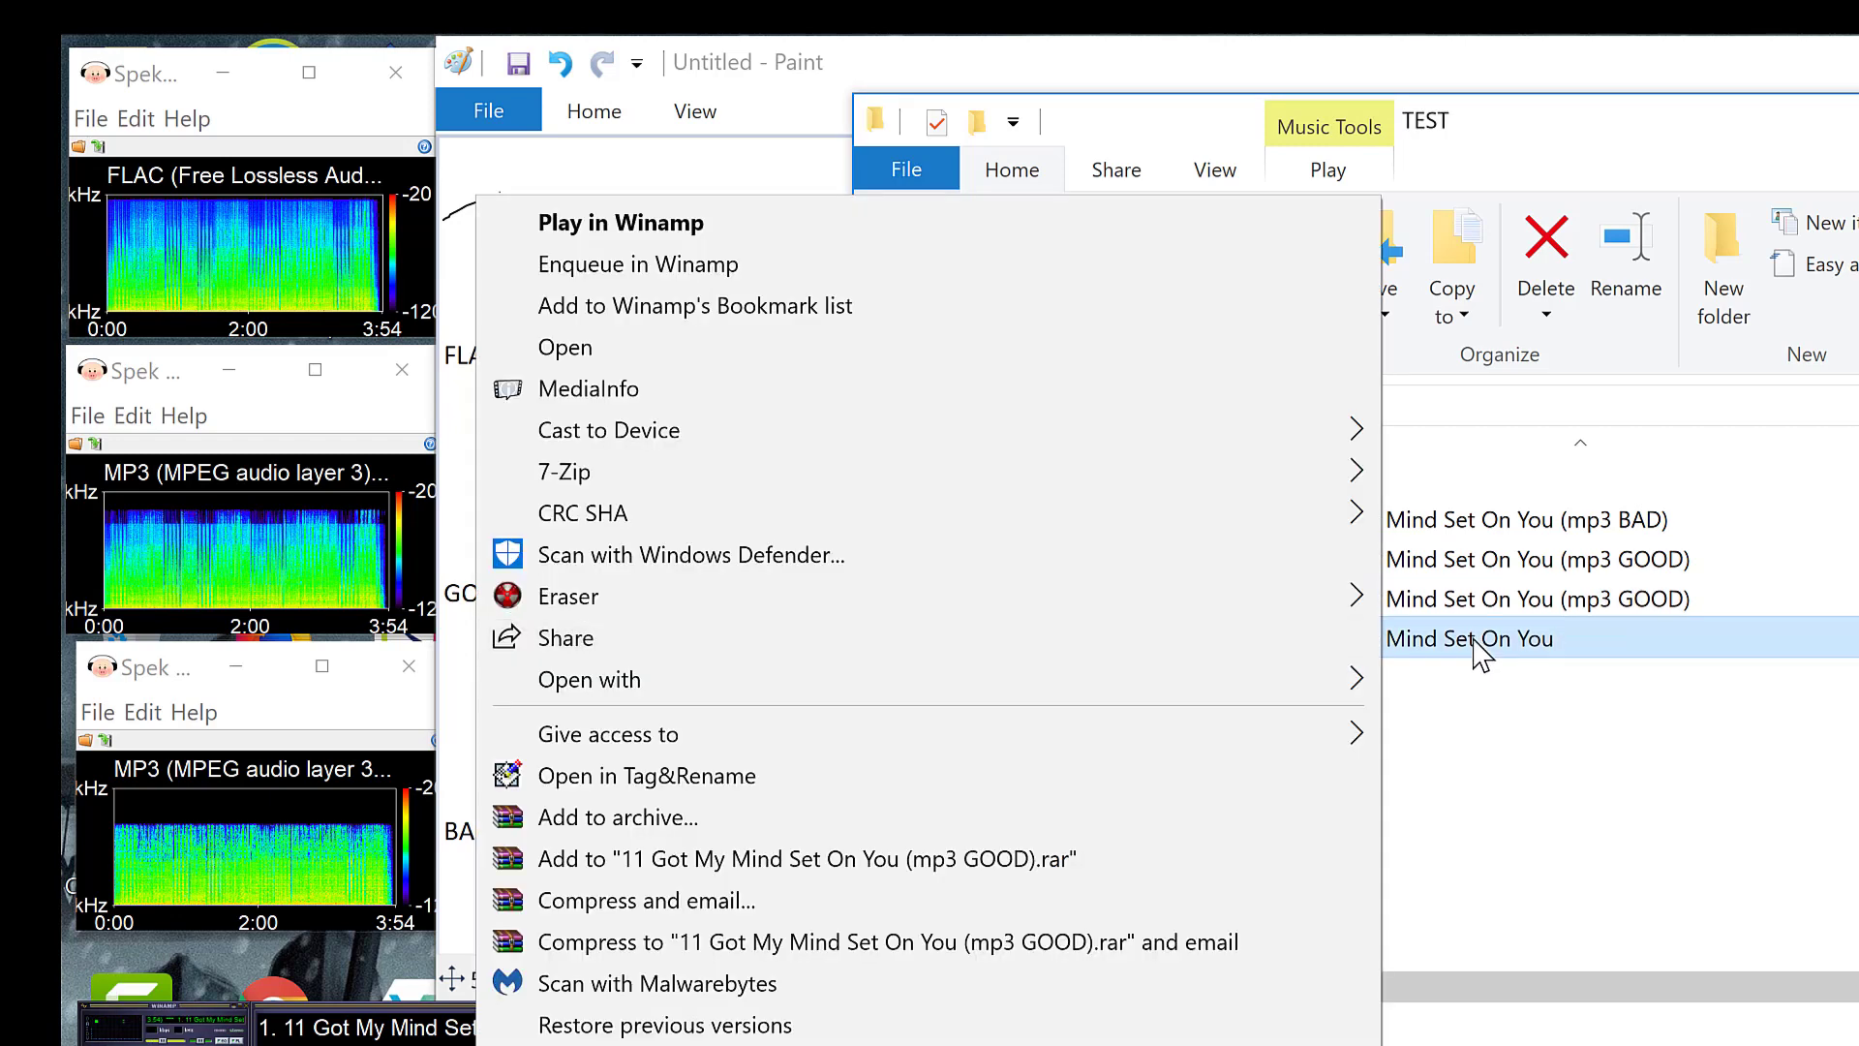
left_click(1475, 643)
right_click(1474, 641)
key("r")
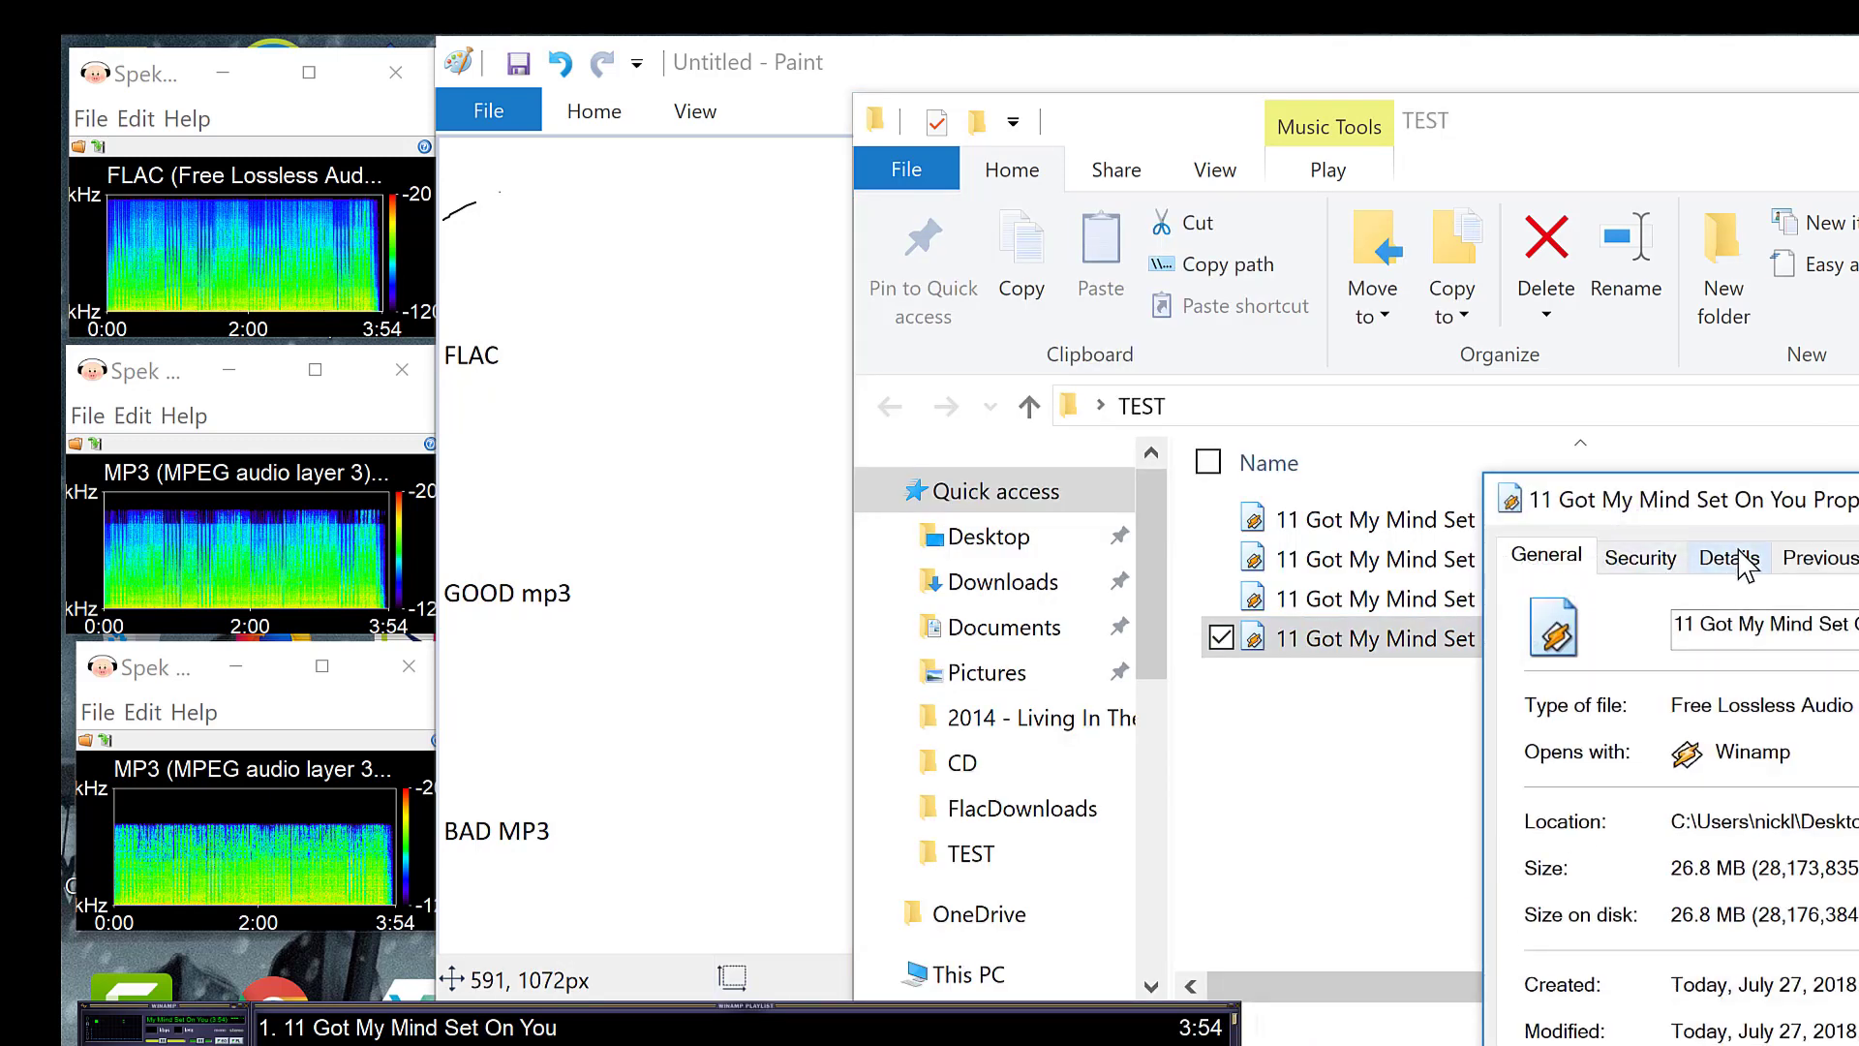
left_click(1739, 557)
left_click_drag(1786, 501, 1227, 413)
left_click_drag(1276, 319, 1068, 179)
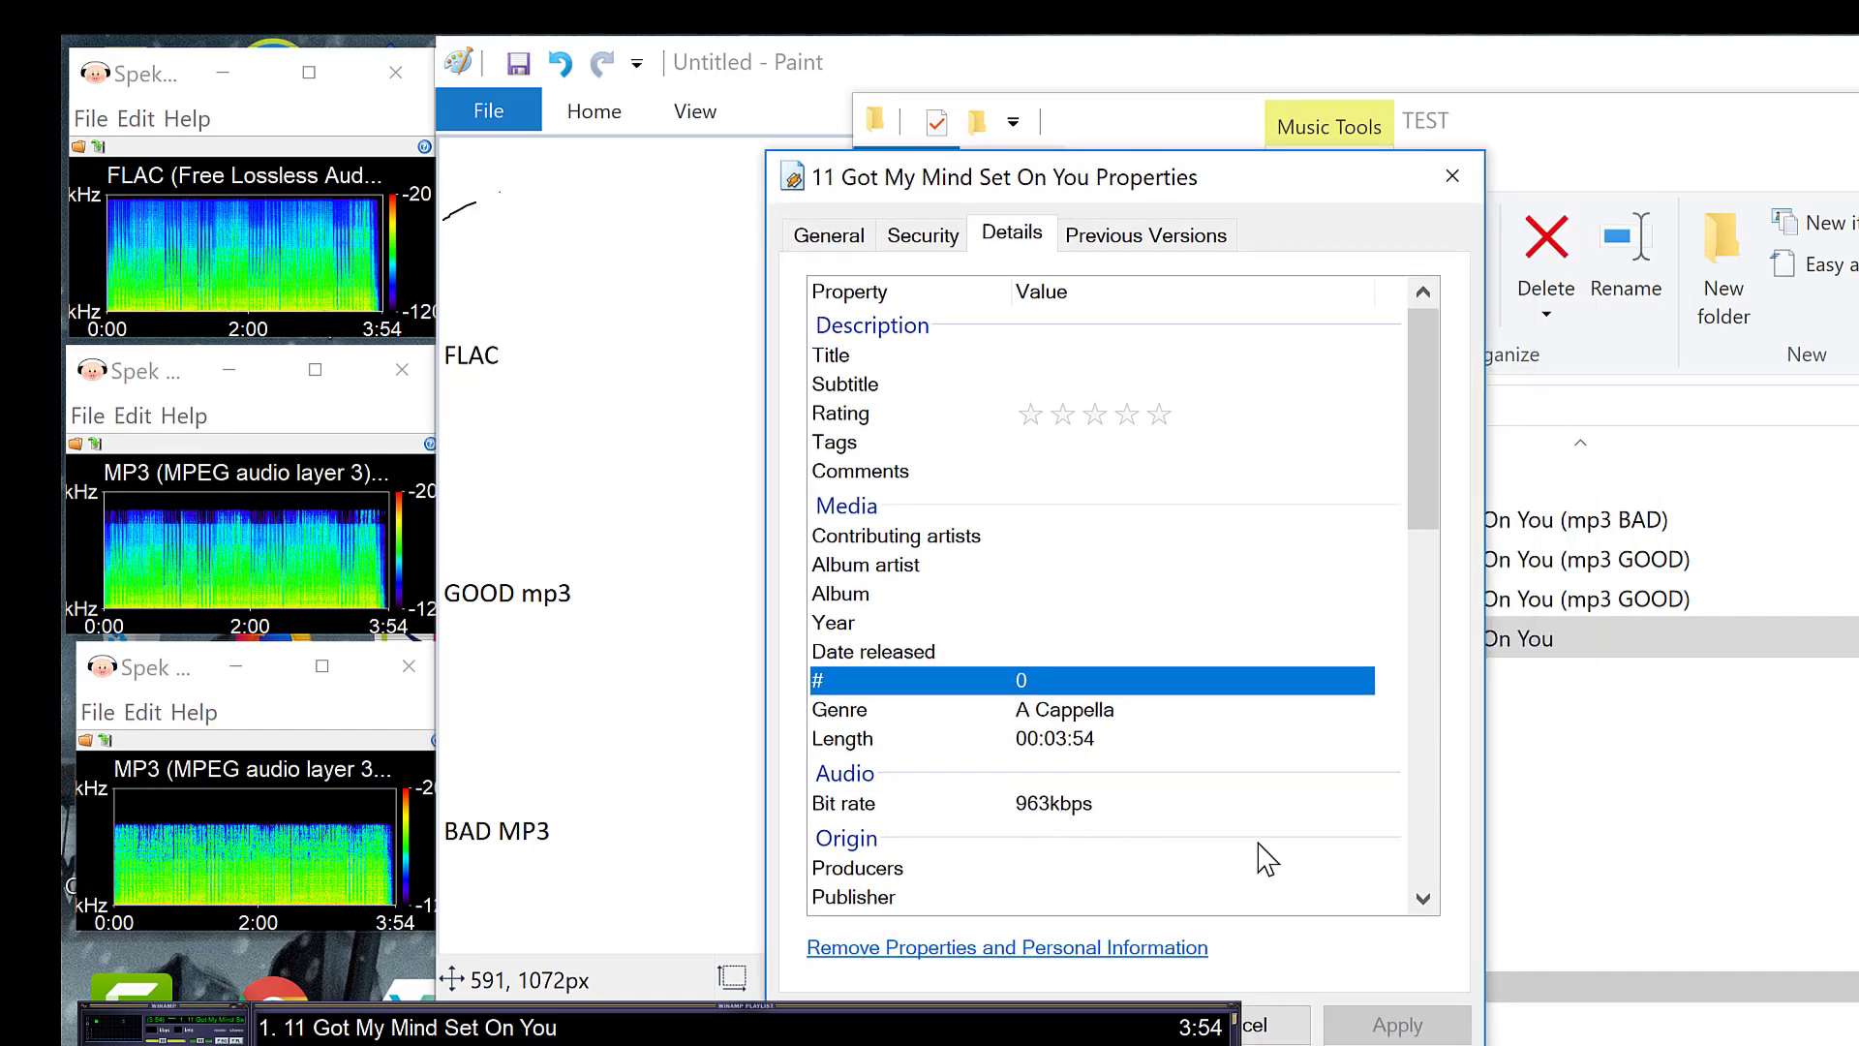
left_click(1449, 174)
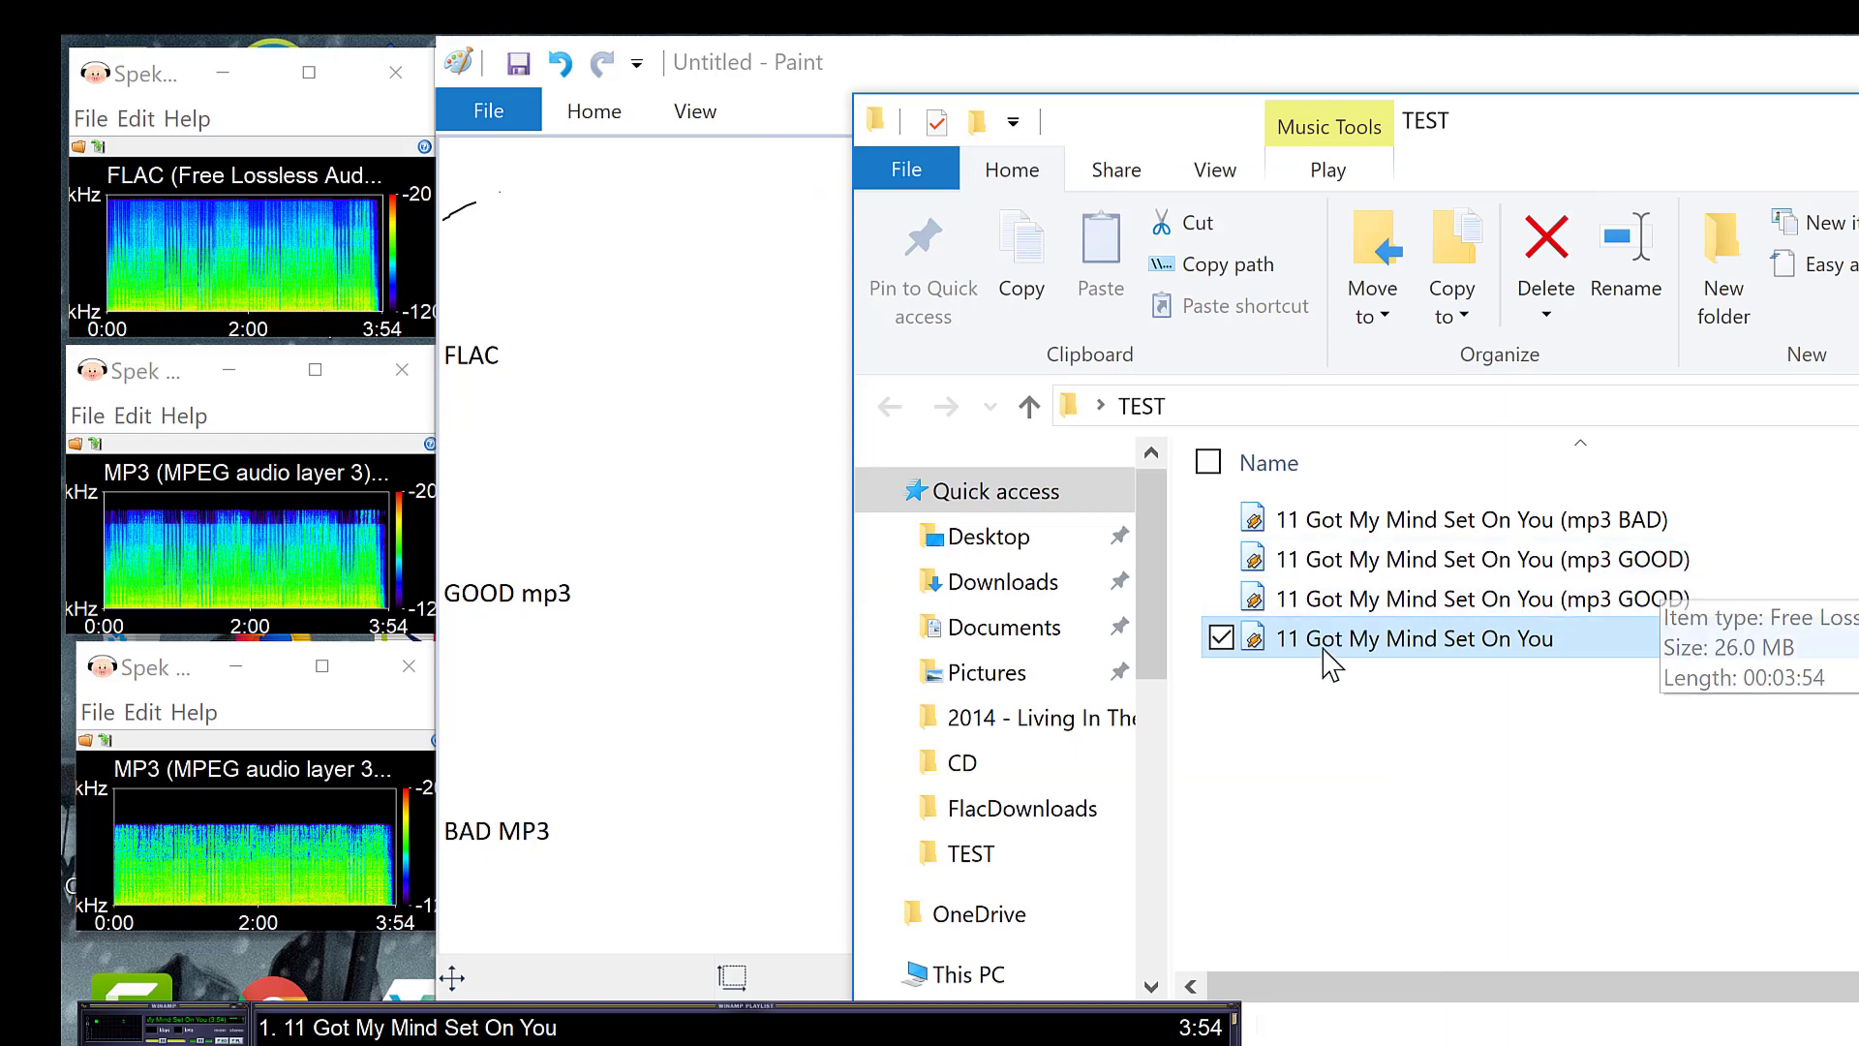
right_click(1499, 569)
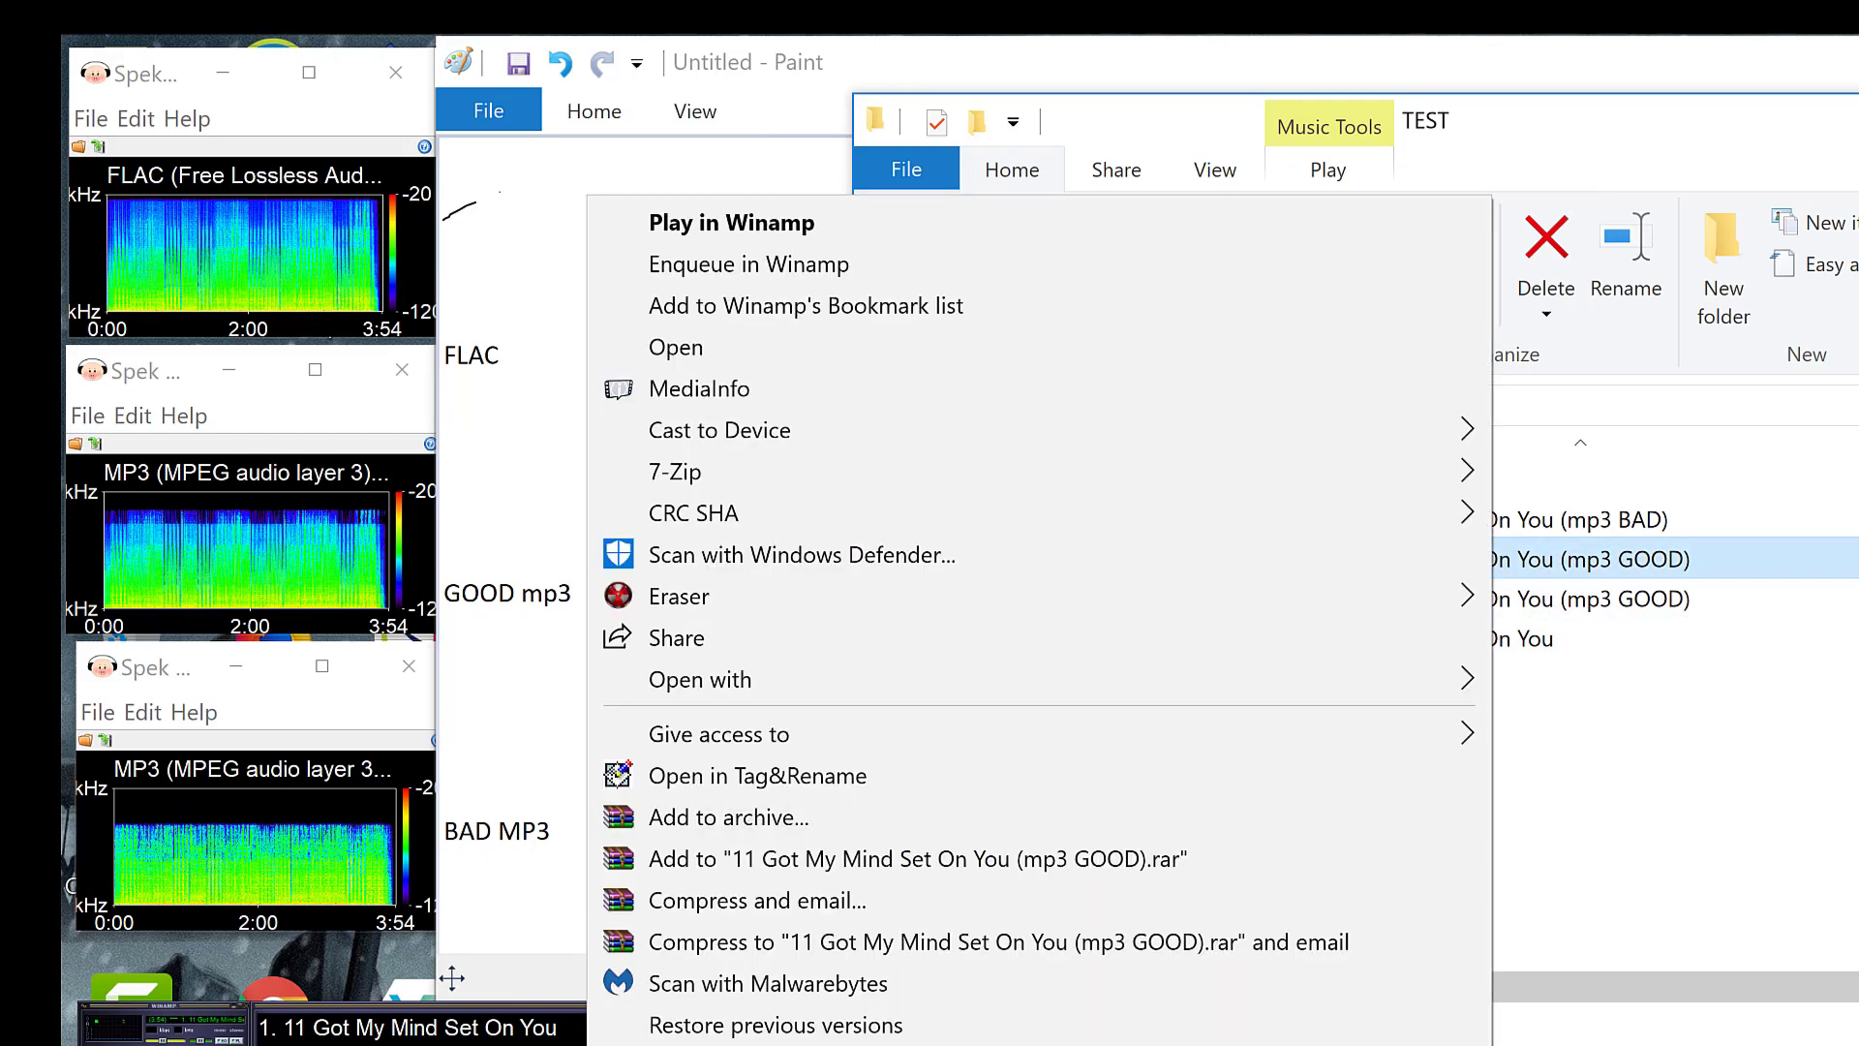
key("r")
left_click(1748, 554)
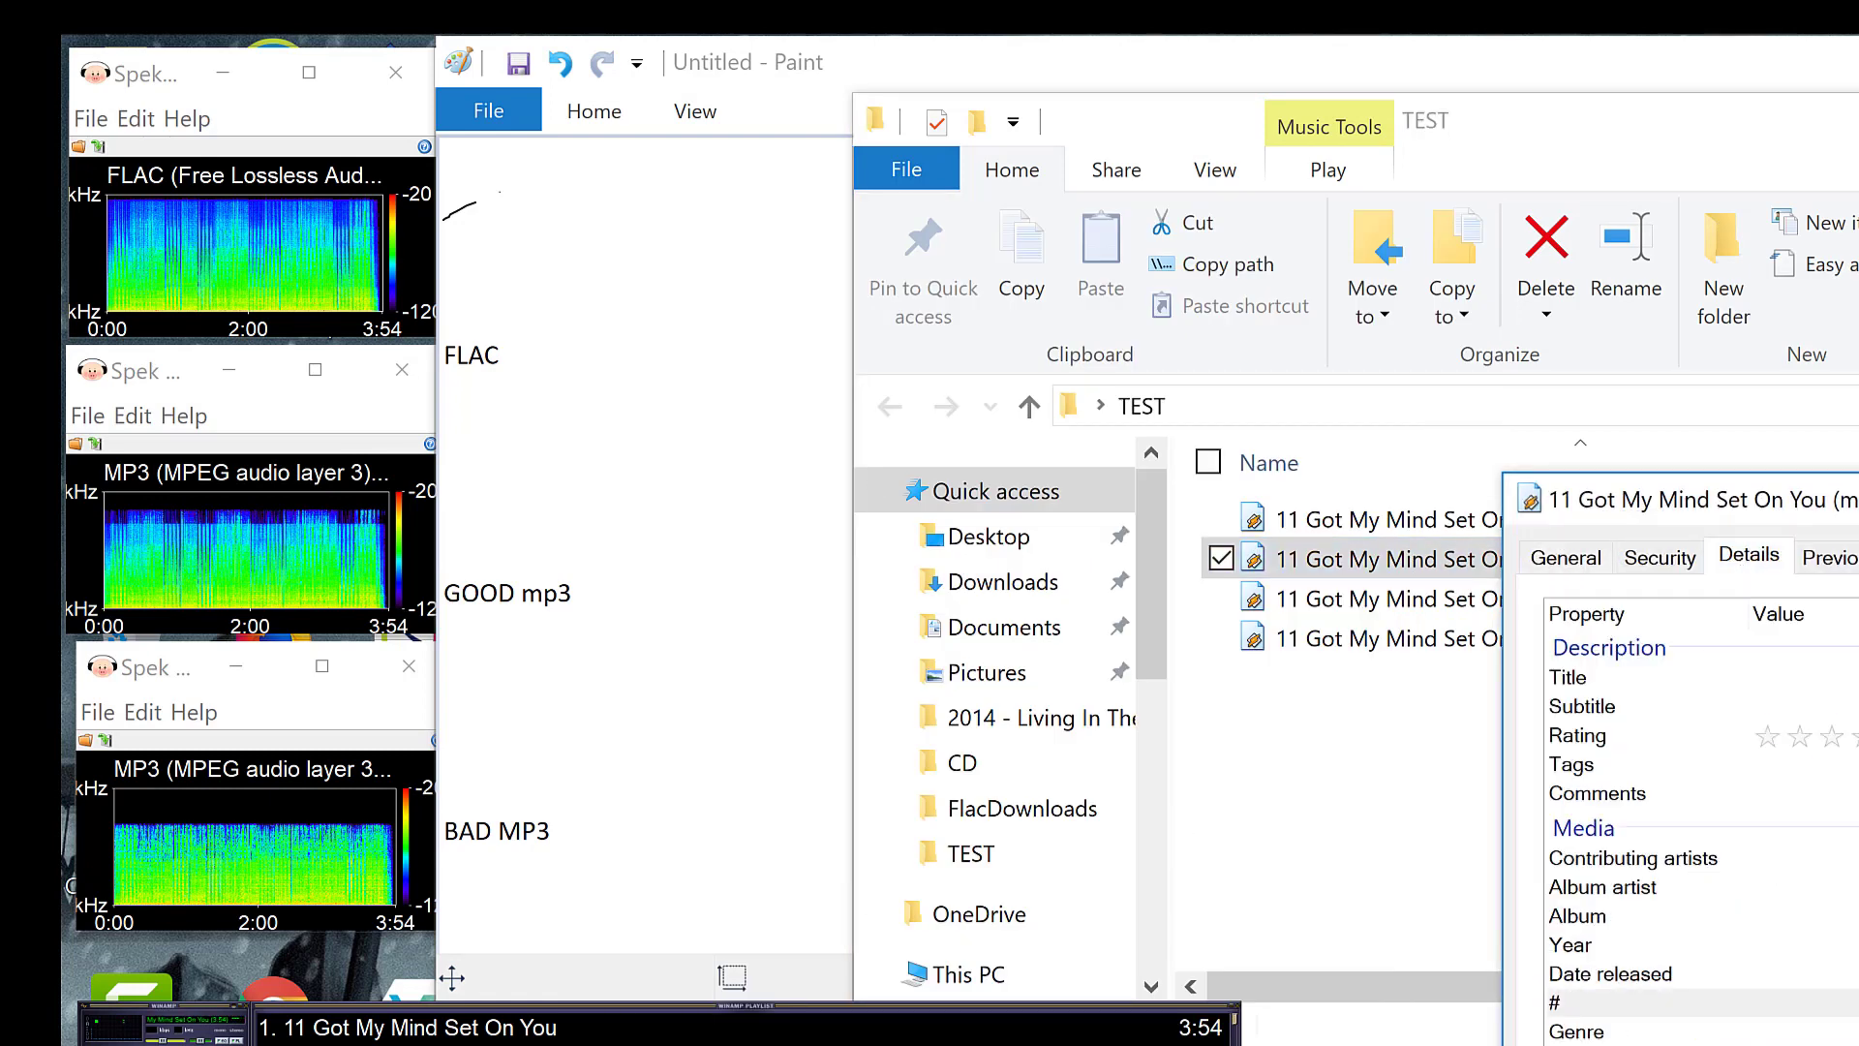
key("Escape")
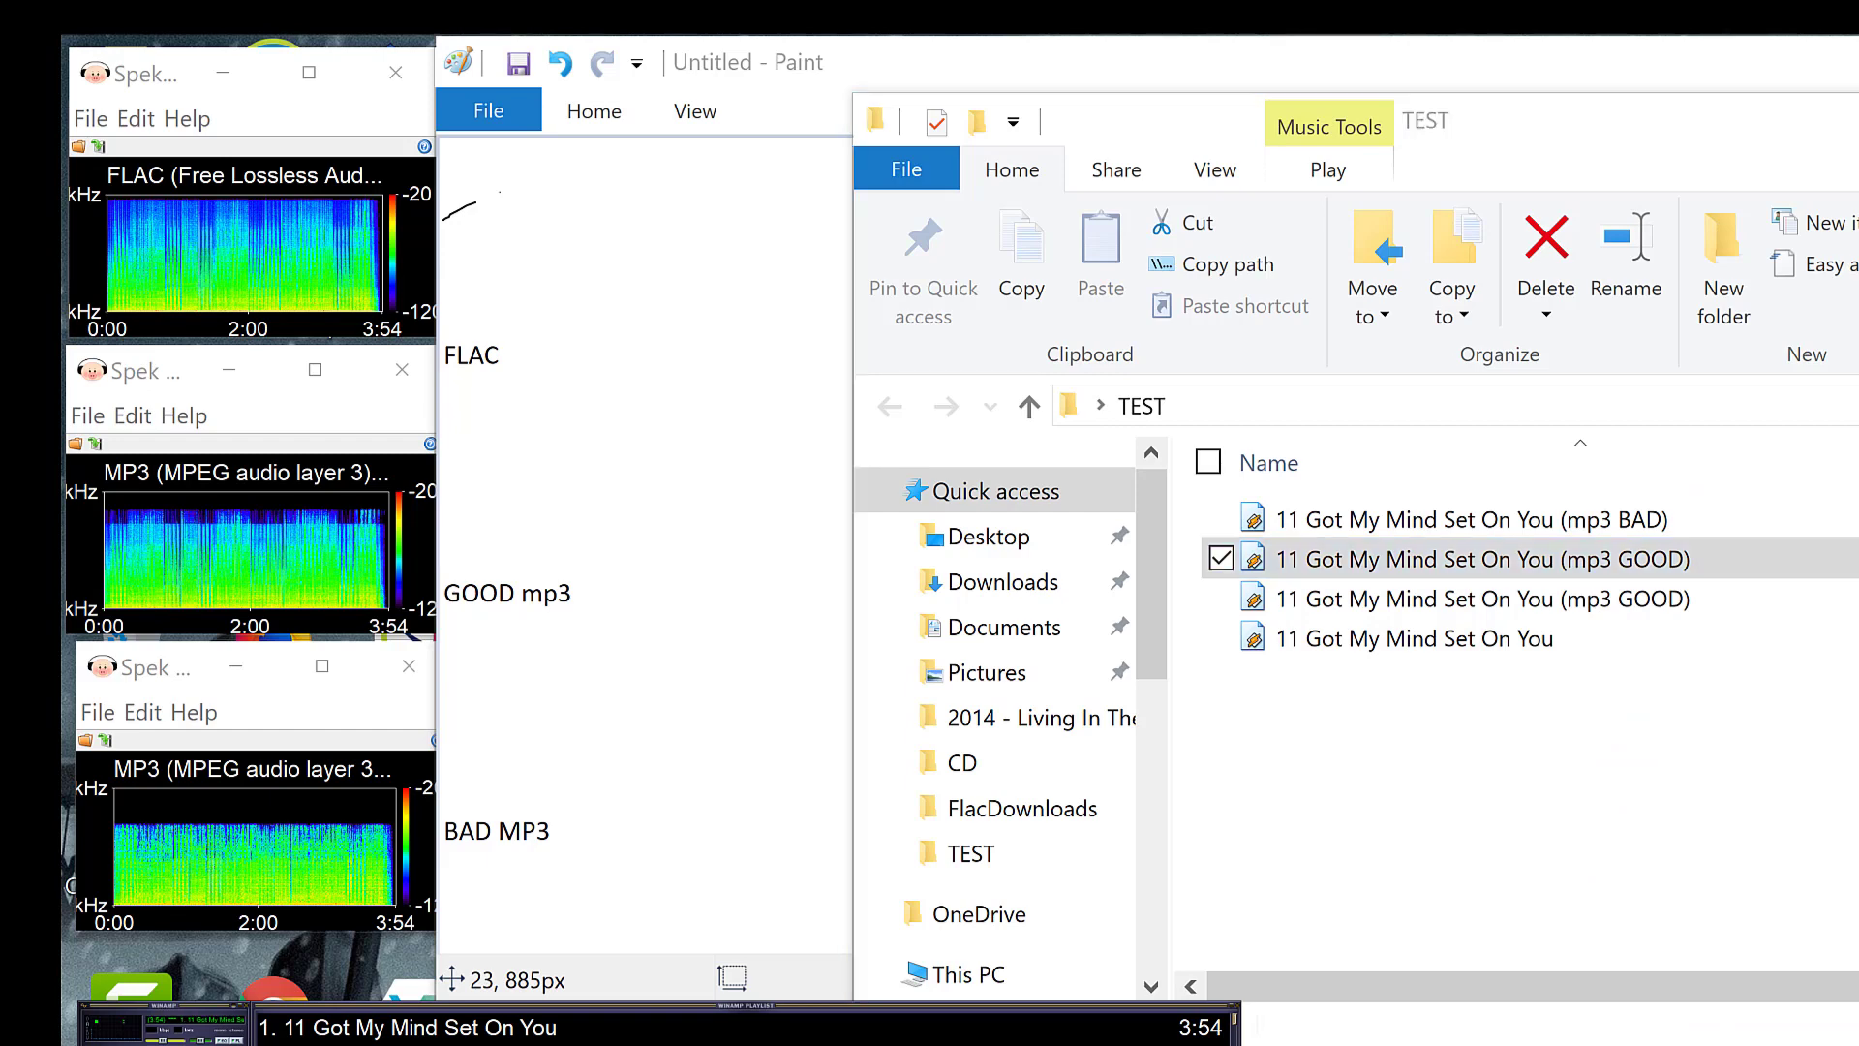
key("super")
Launch another Spek window and bring up its Open File dialog.
left_click(287, 357)
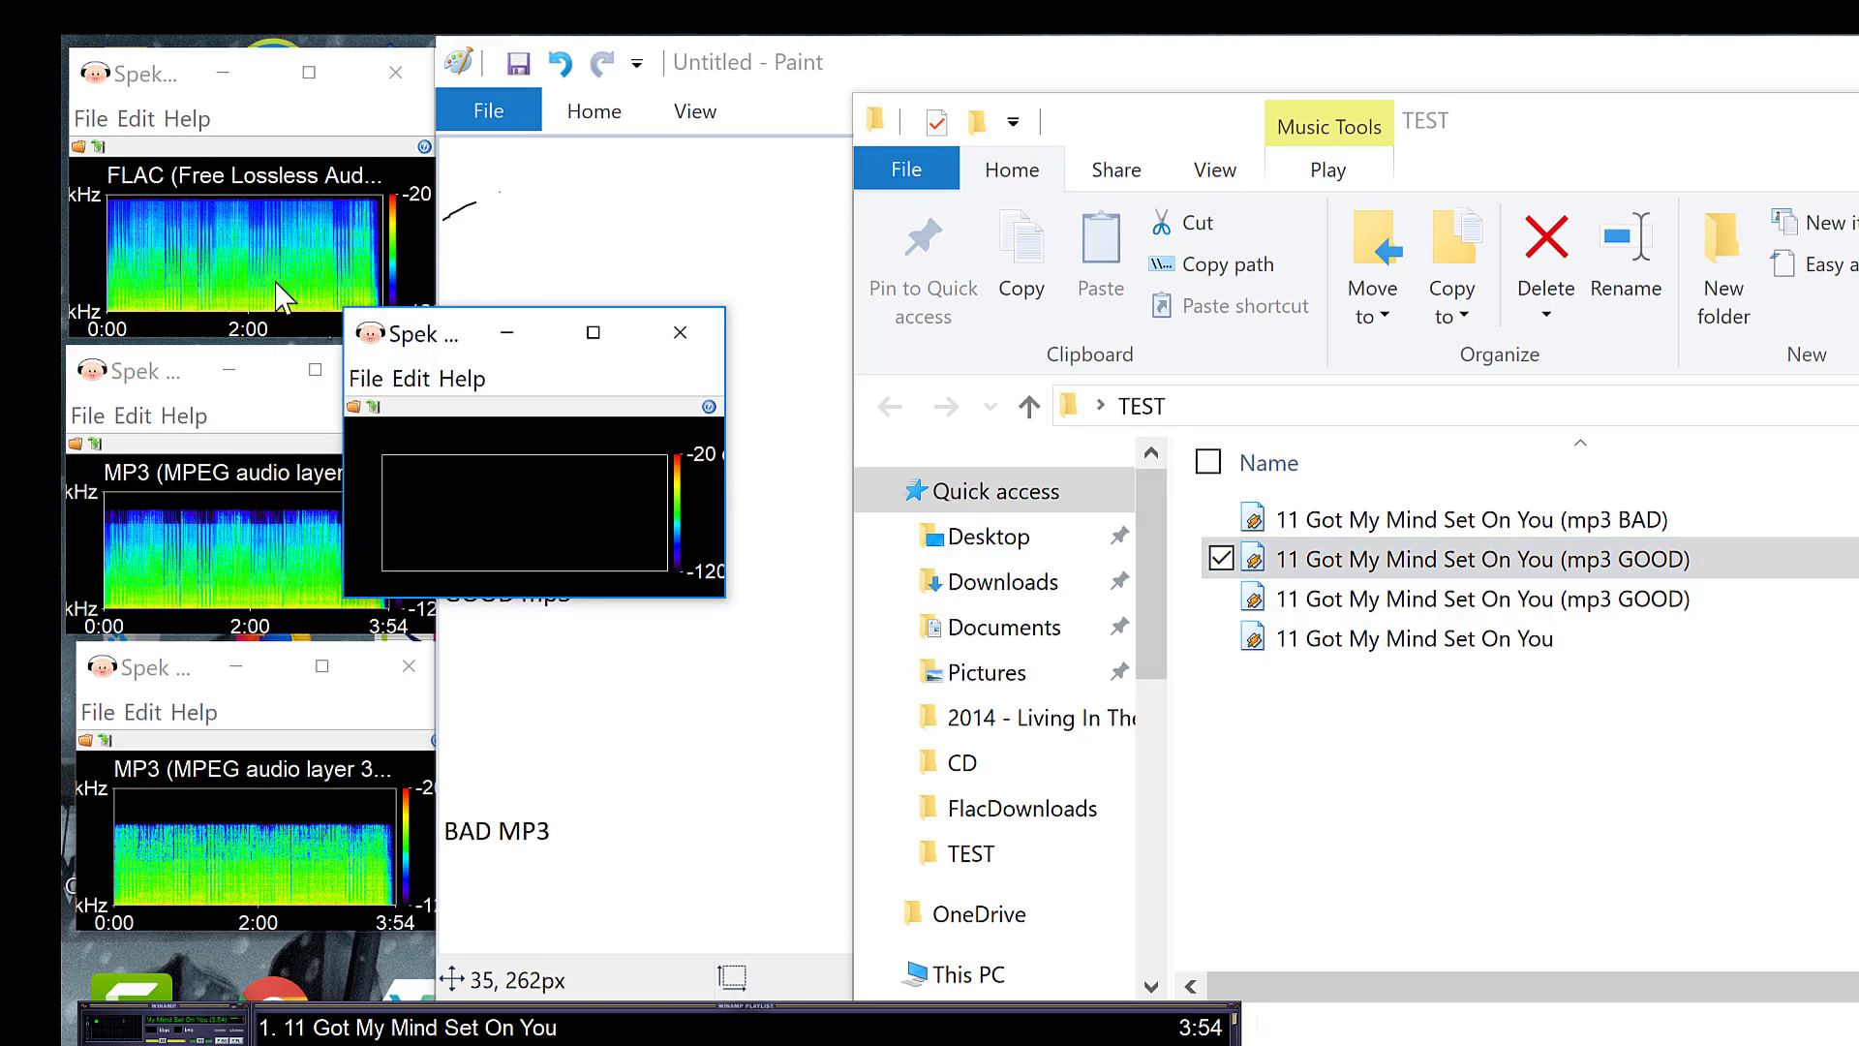
left_click(366, 379)
left_click(397, 413)
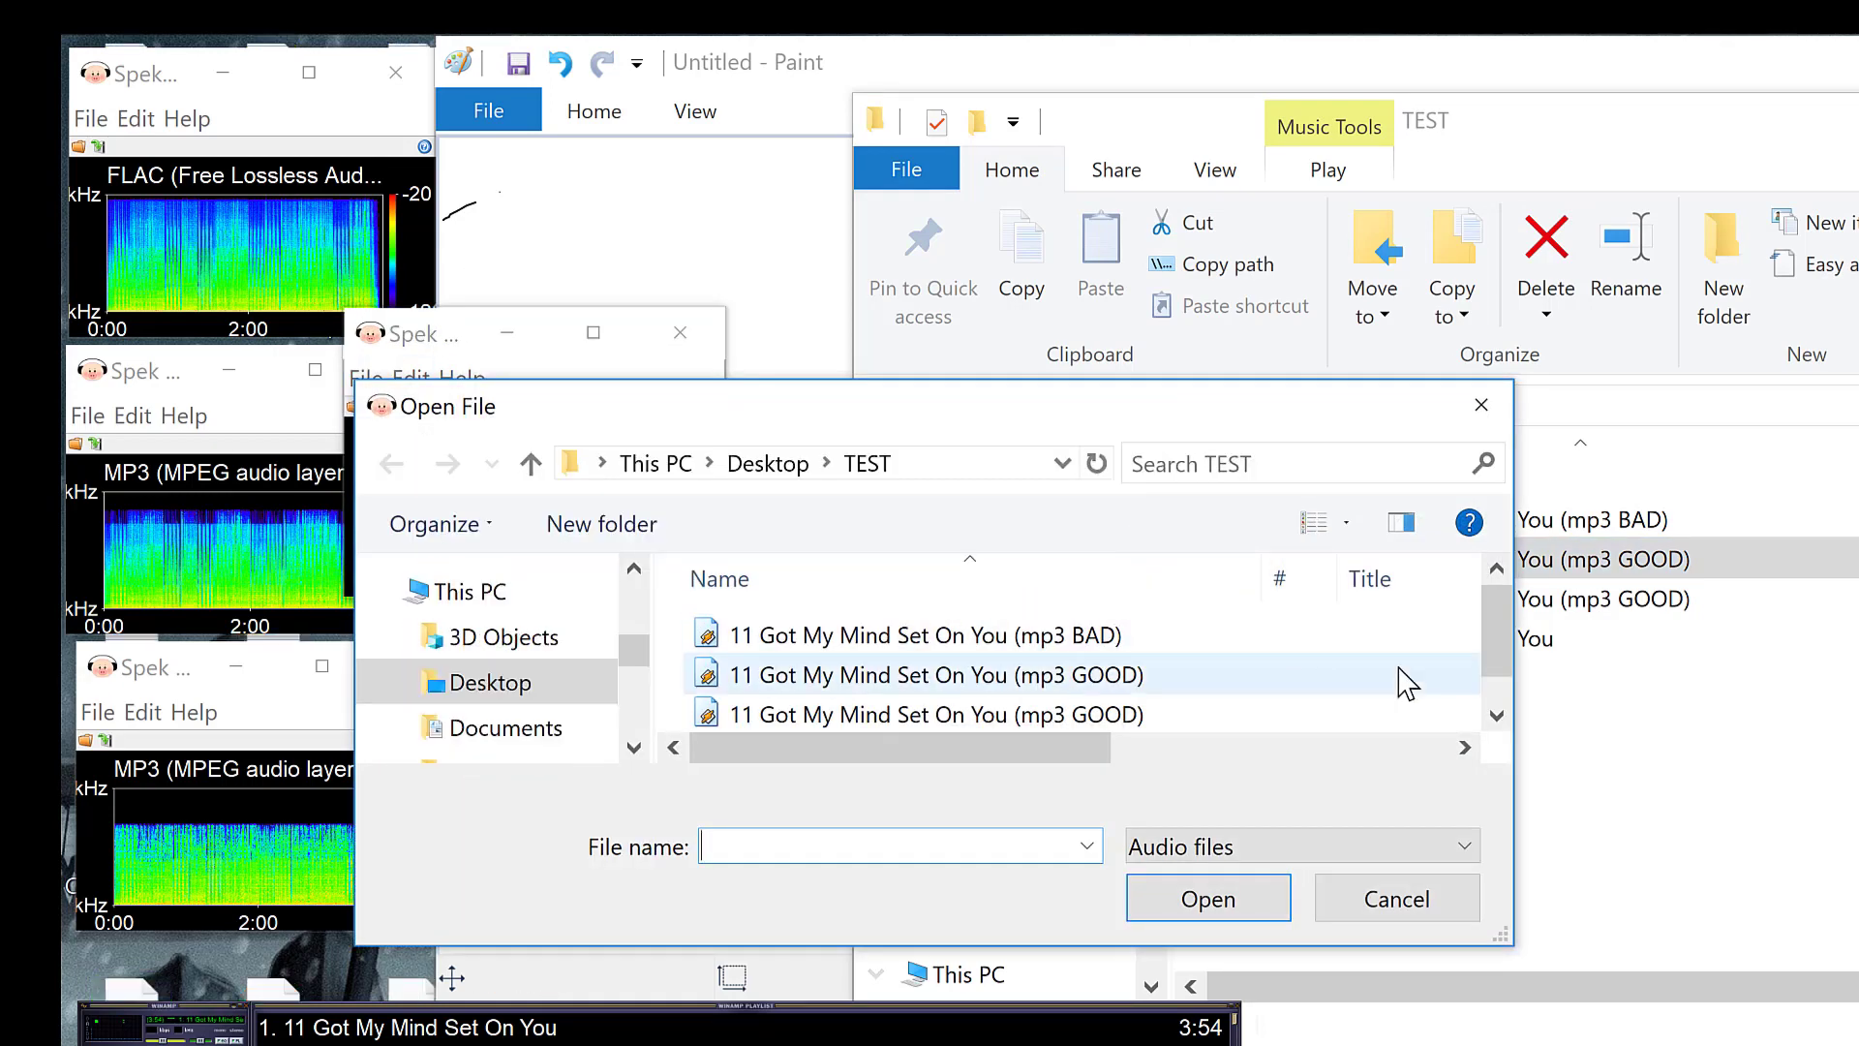
left_click_drag(1033, 746, 925, 692)
scroll(914, 693, "down", 1)
Check the Properties of both '(mp3 GOOD)' files and open the .flac one in Spek.
left_click(898, 678)
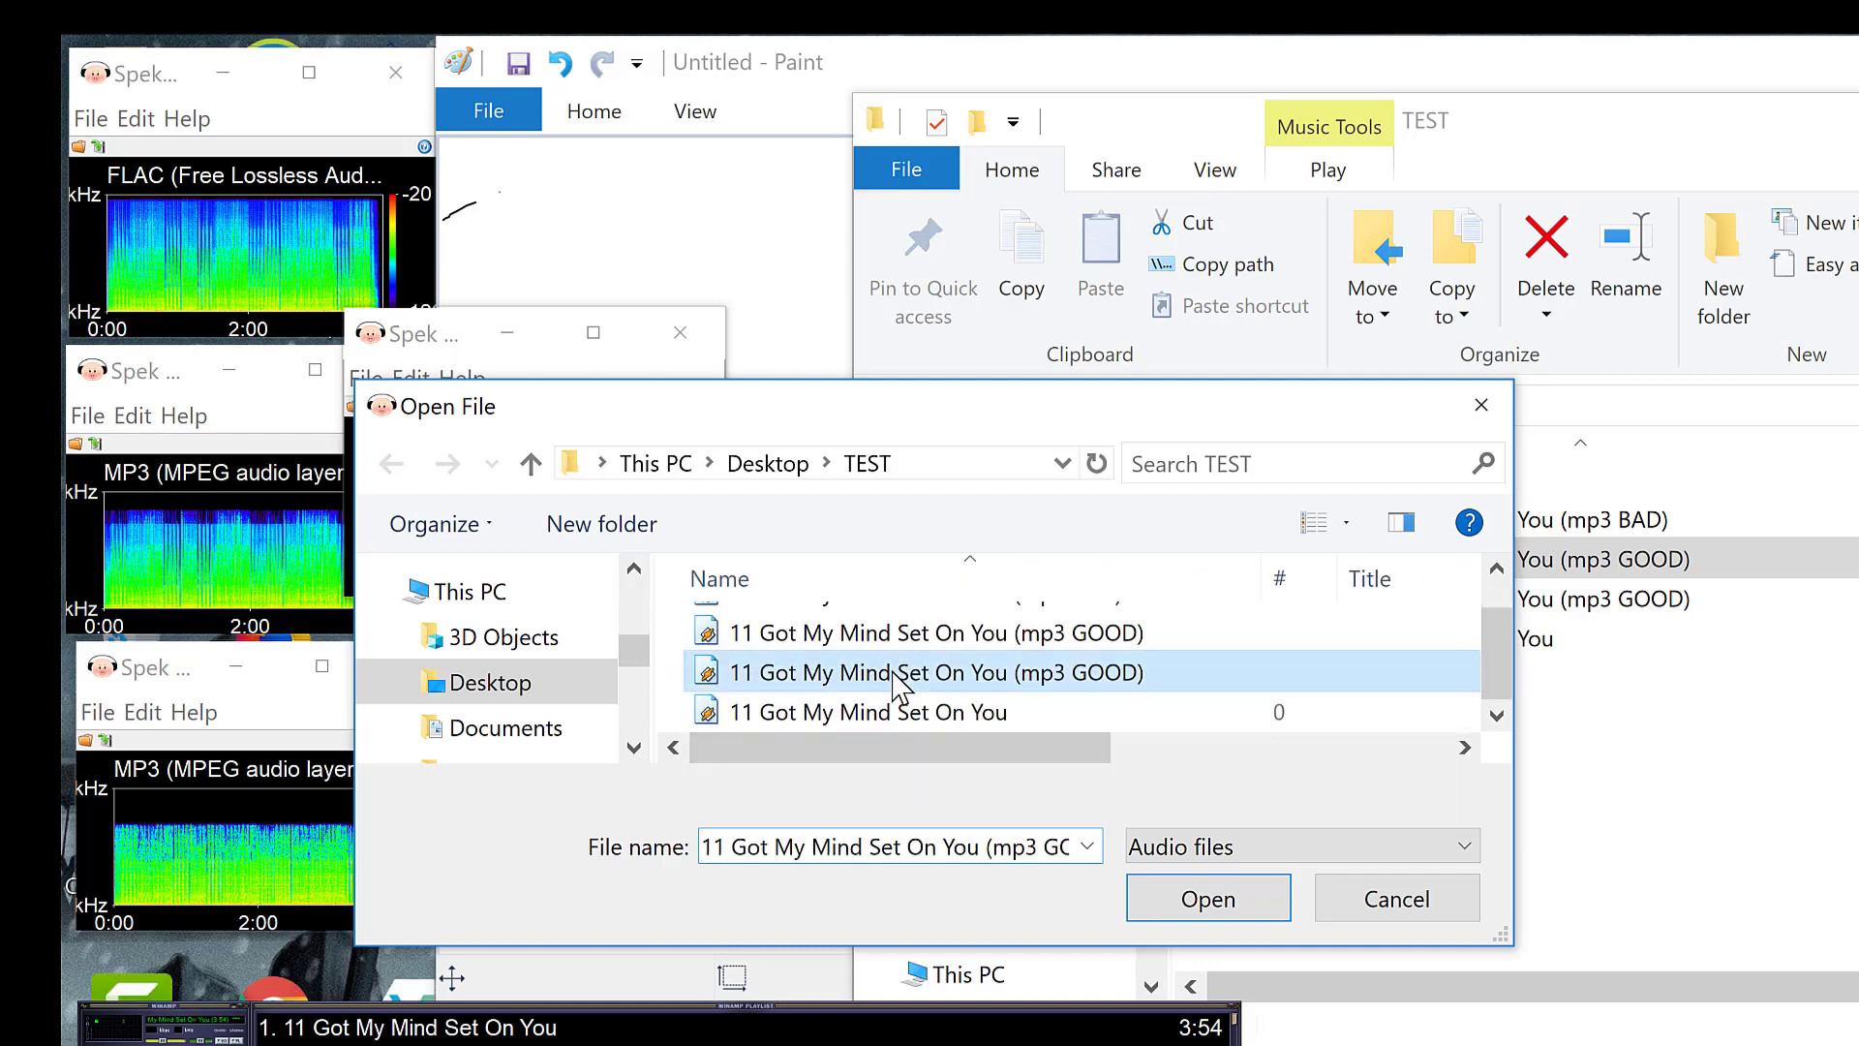
right_click(899, 678)
key("r")
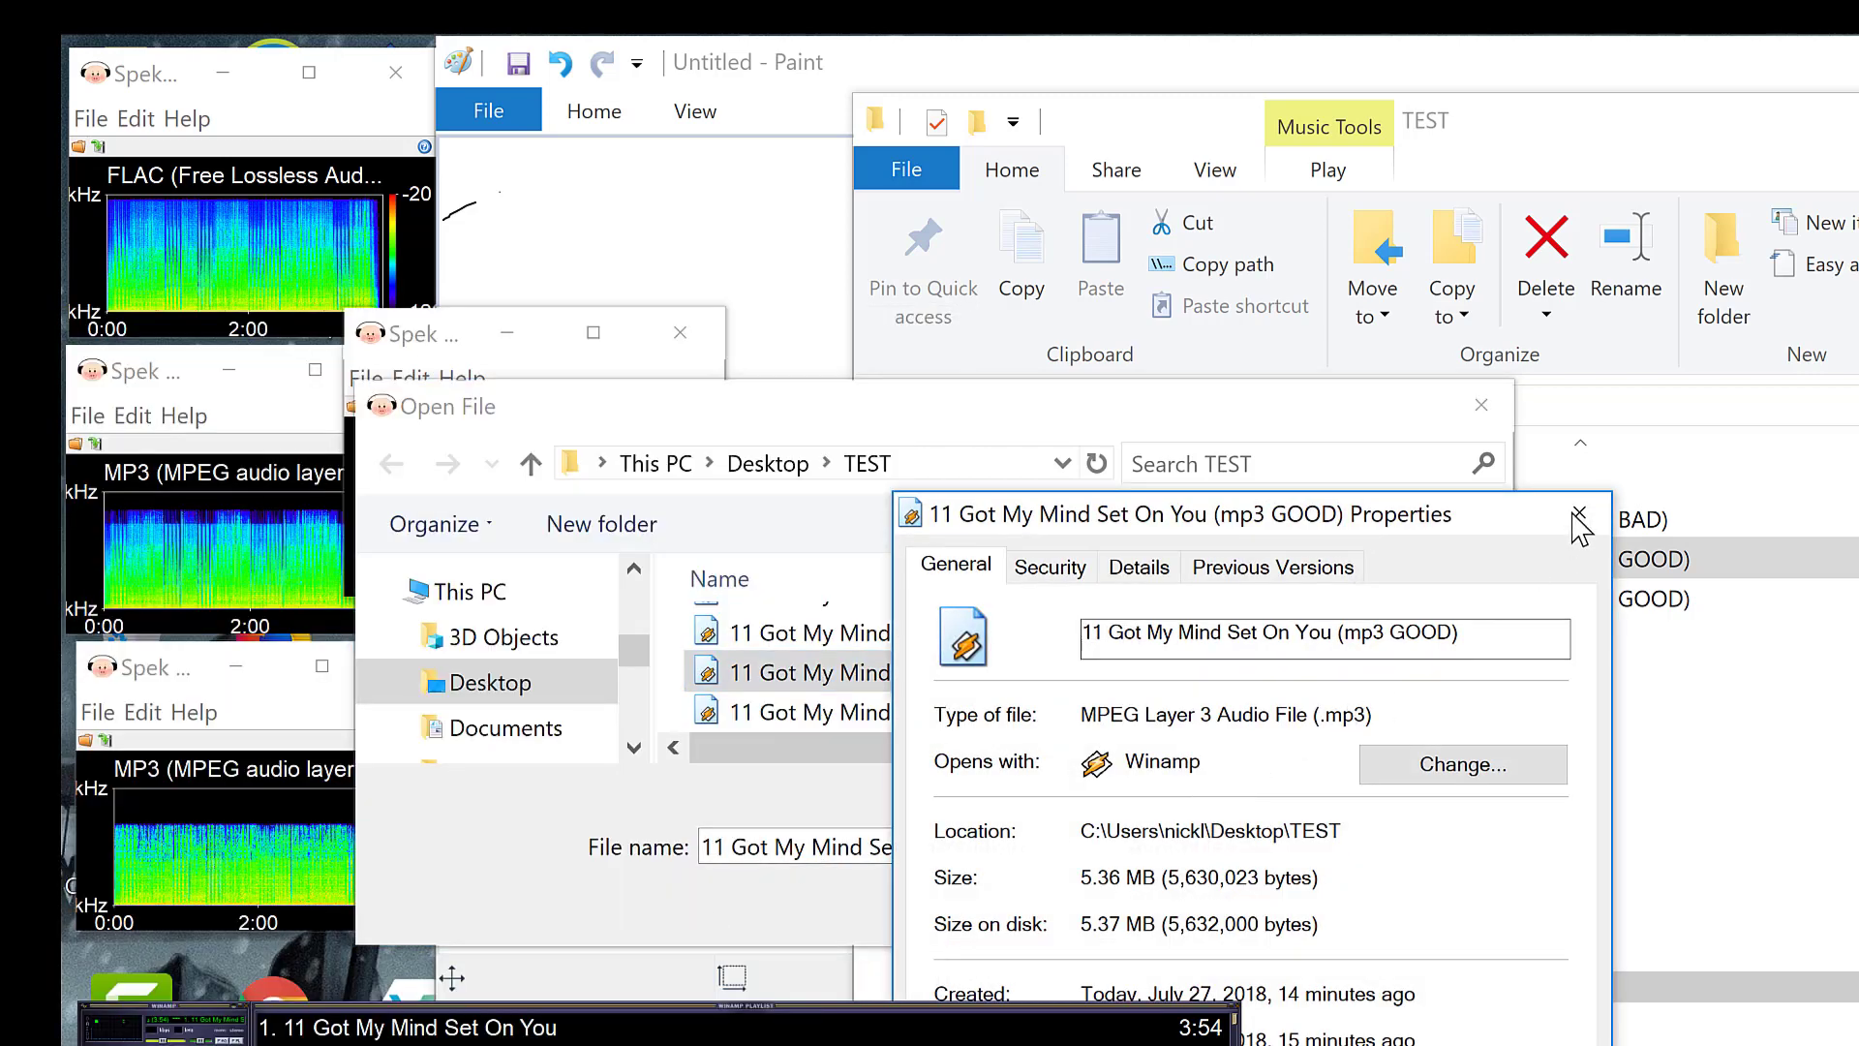
left_click(1577, 524)
left_click(944, 635)
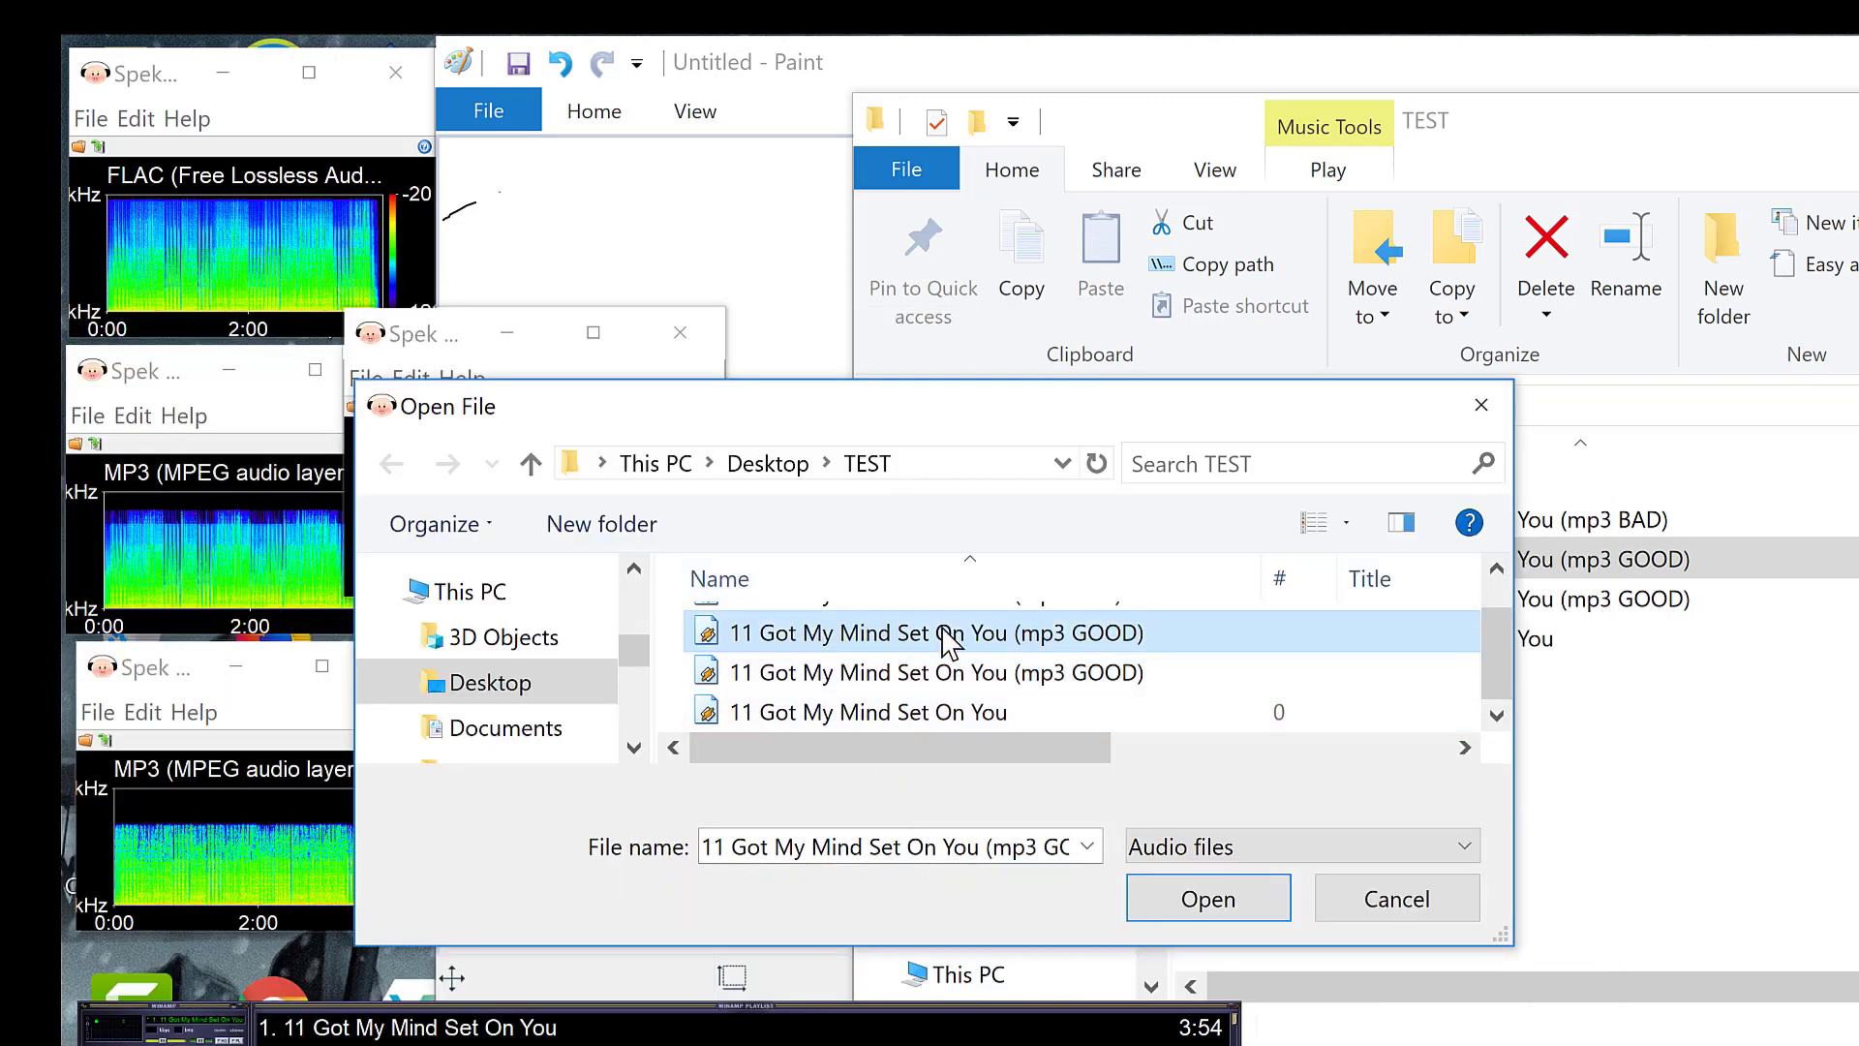
right_click(945, 635)
key("r")
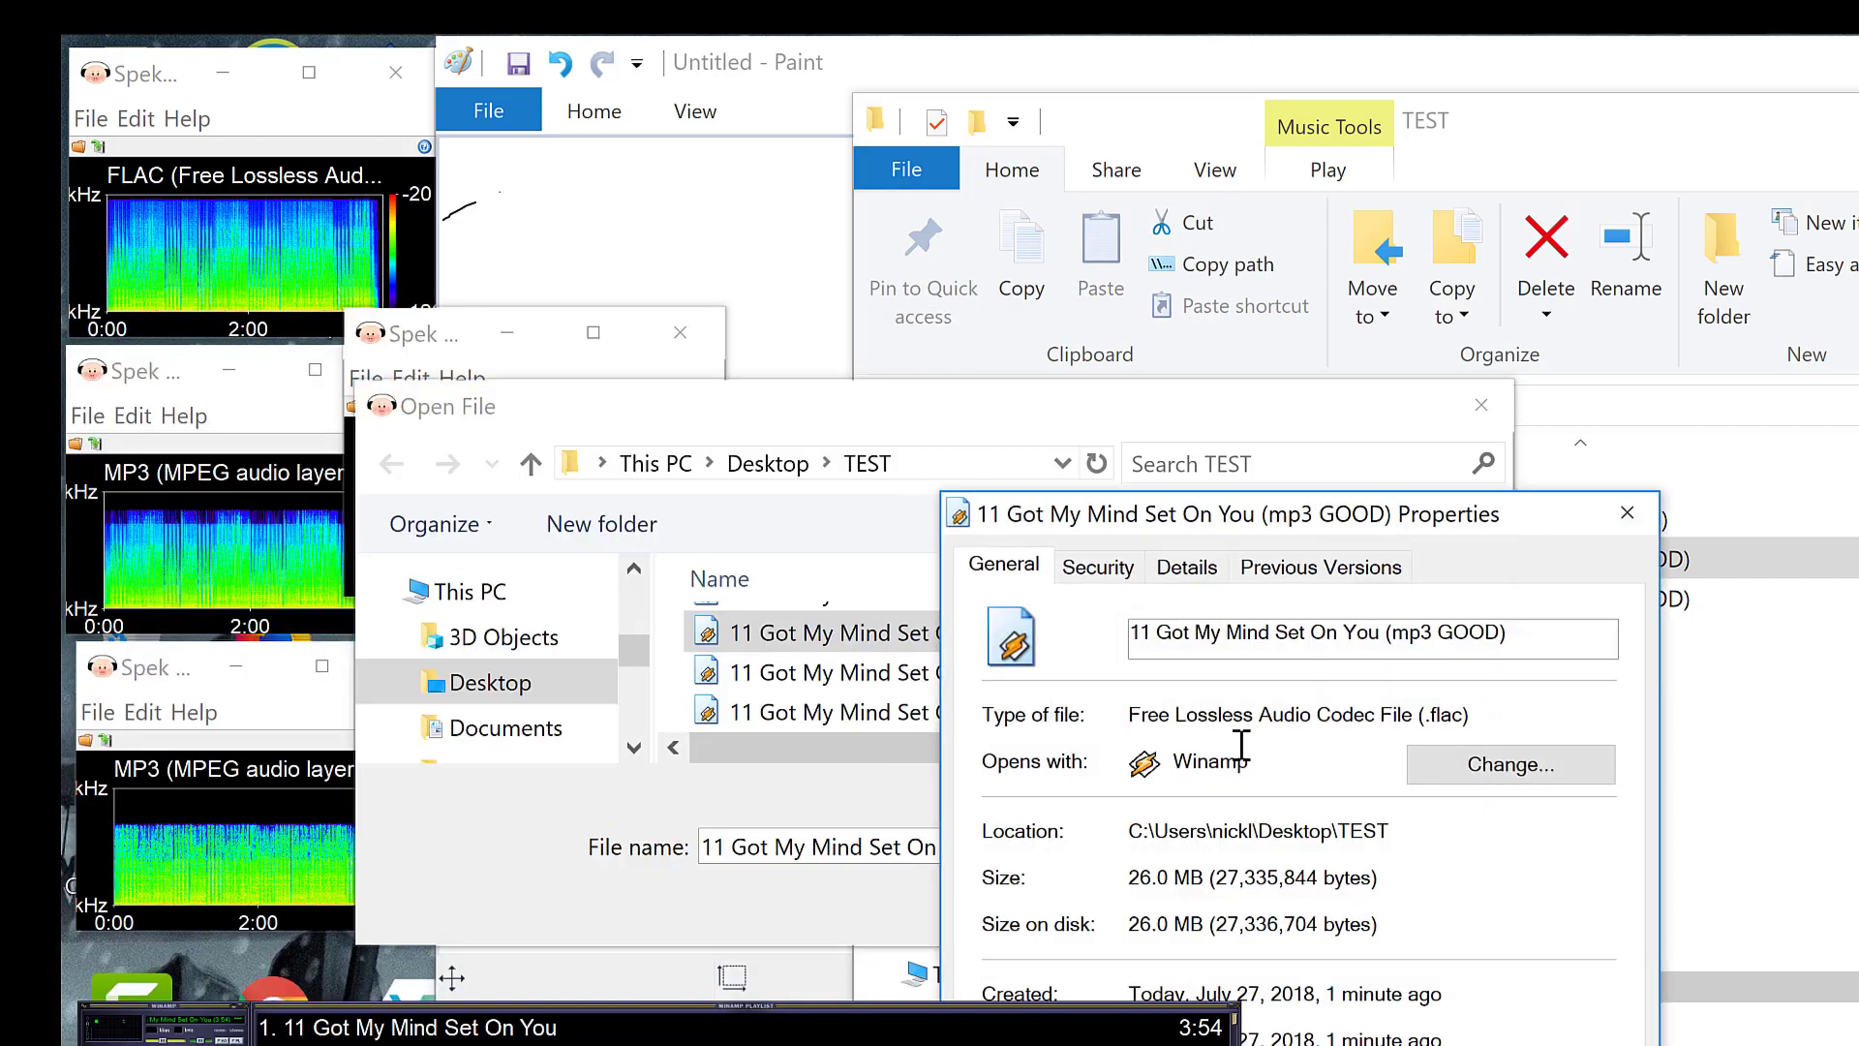
key("Escape")
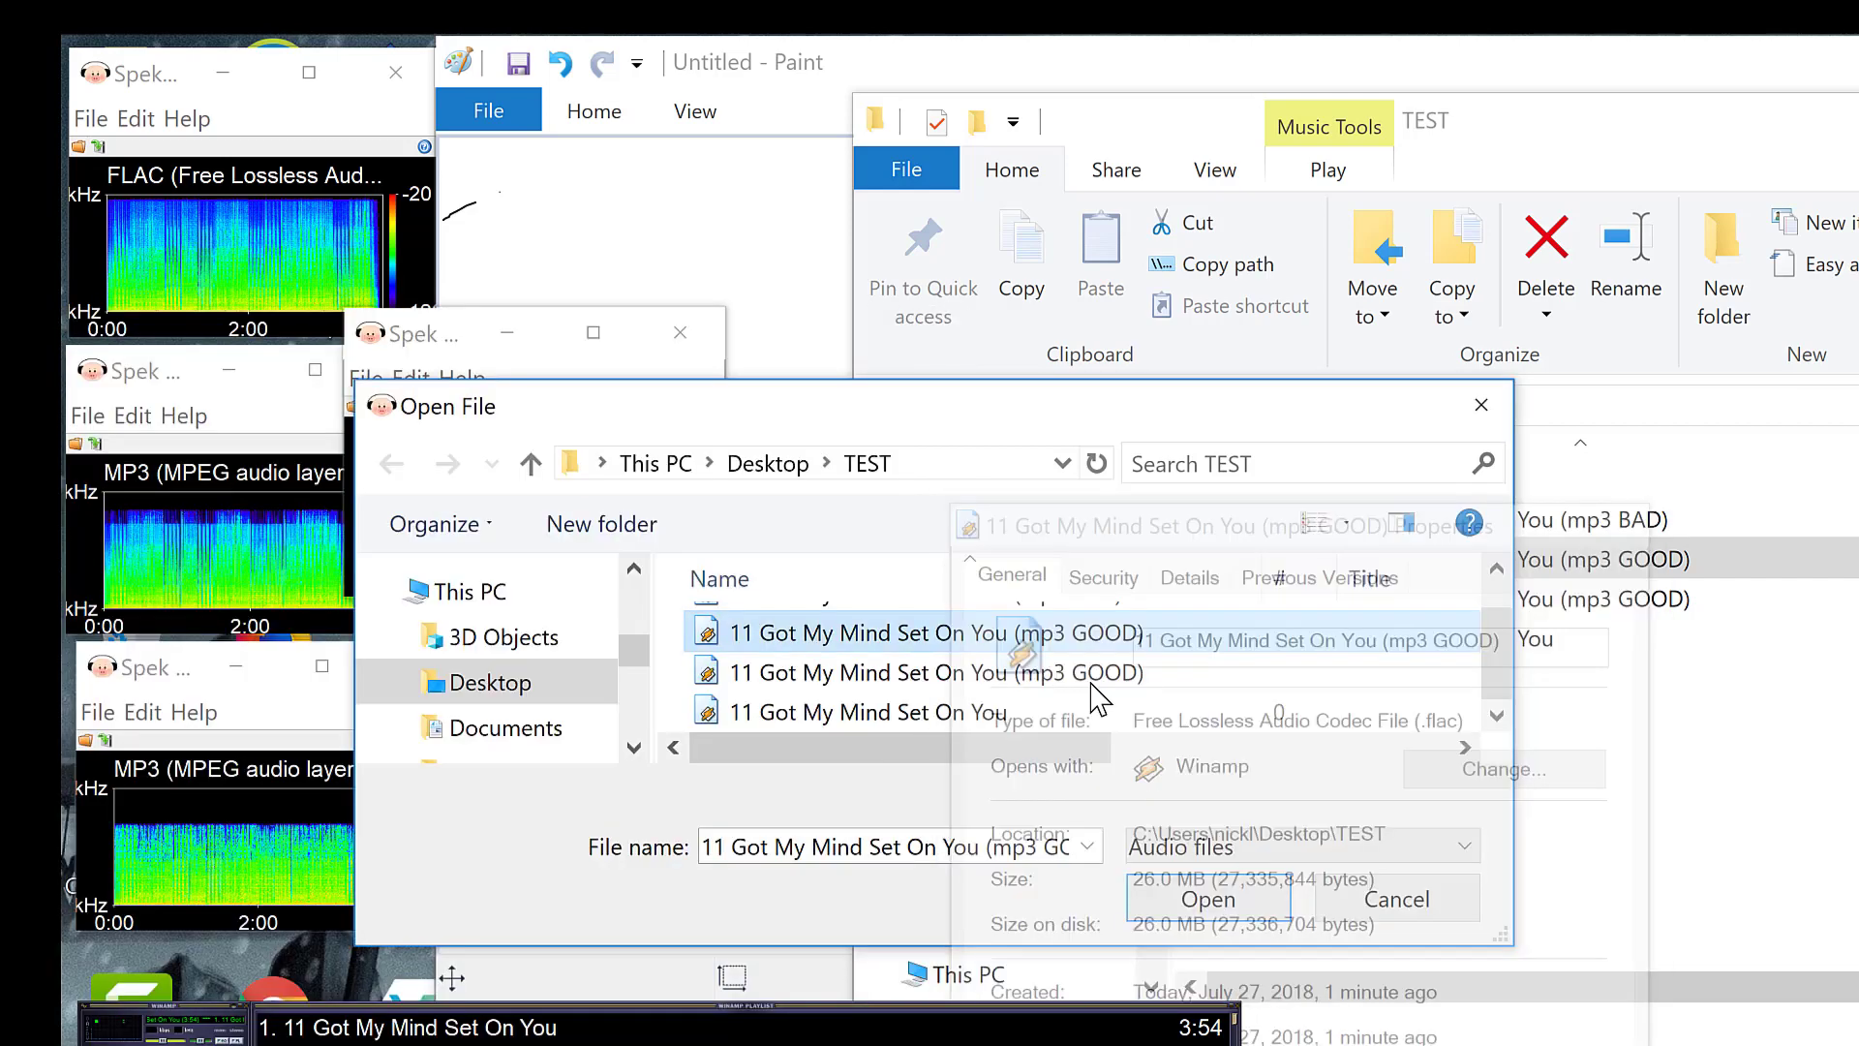
double_click(1034, 633)
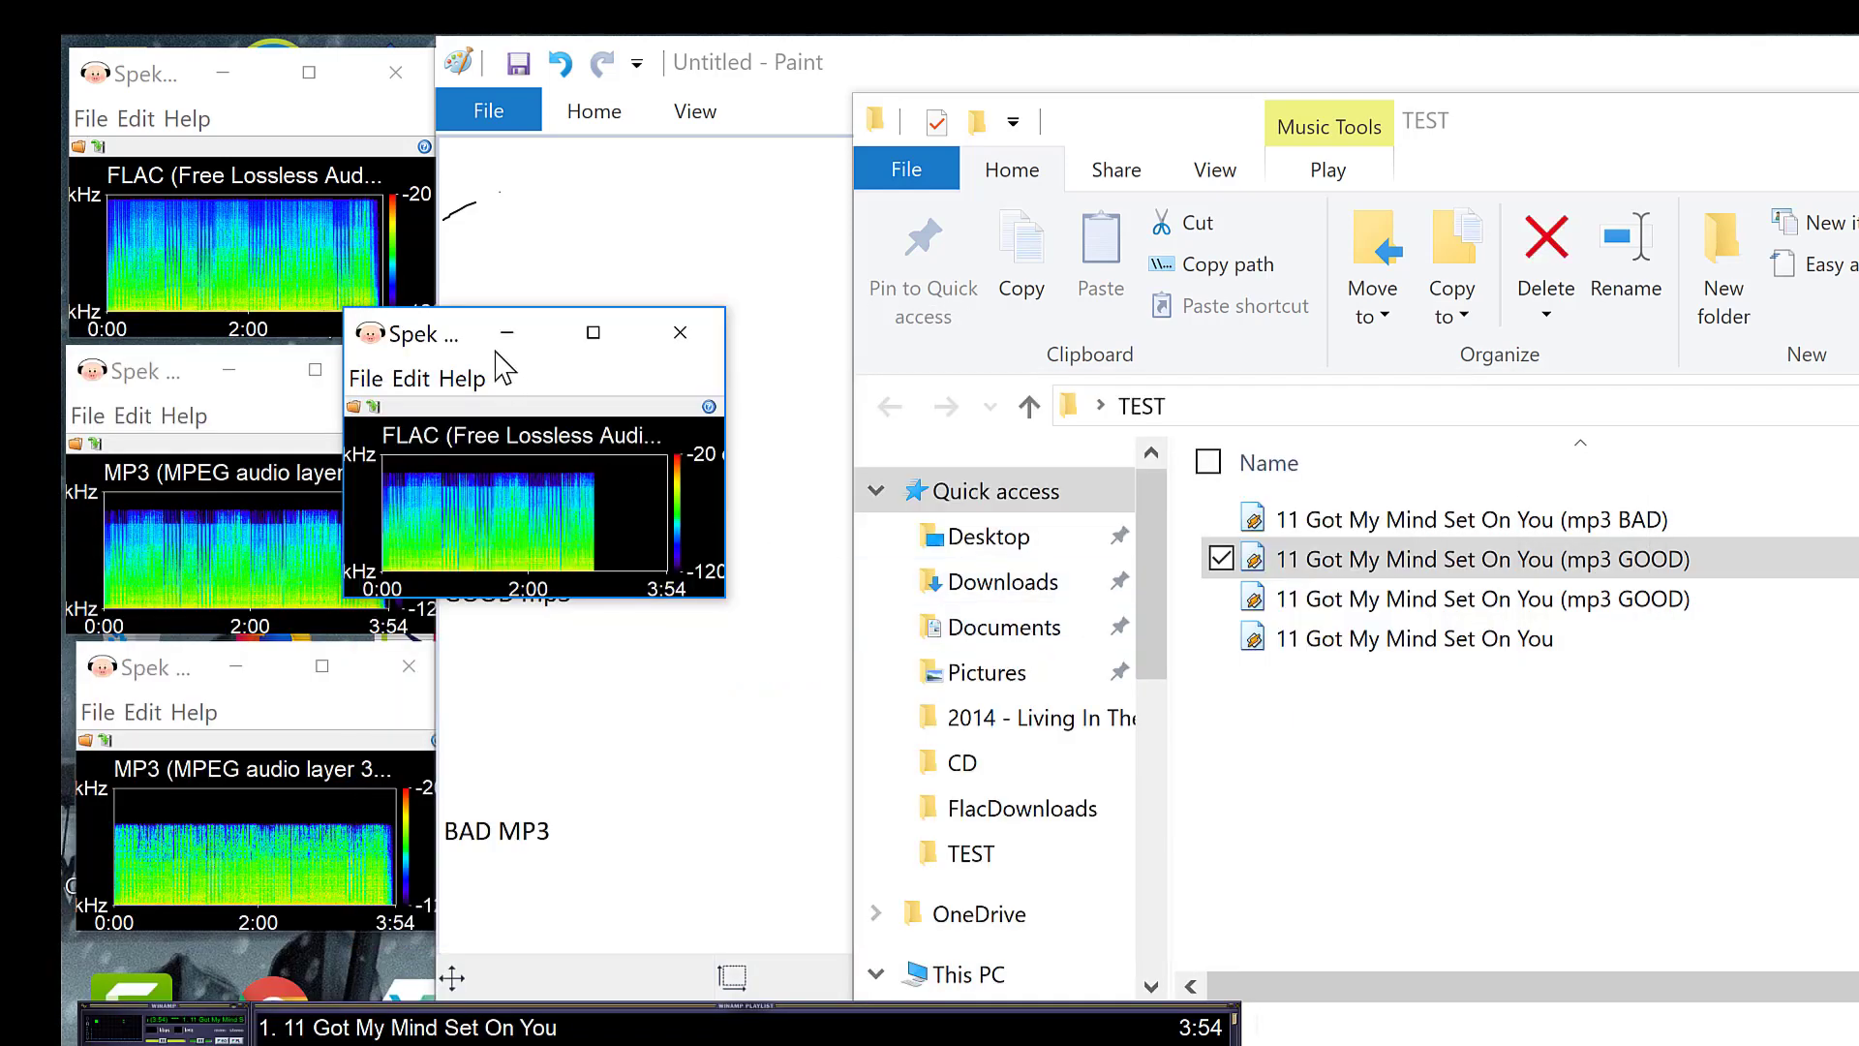
Position the new FLAC spectrogram window next to the GOOD mp3 spectrogram, then return to the TEST folder.
mouse_move(431, 334)
left_mouse_down()
mouse_move(473, 274)
mouse_move(509, 92)
left_mouse_up()
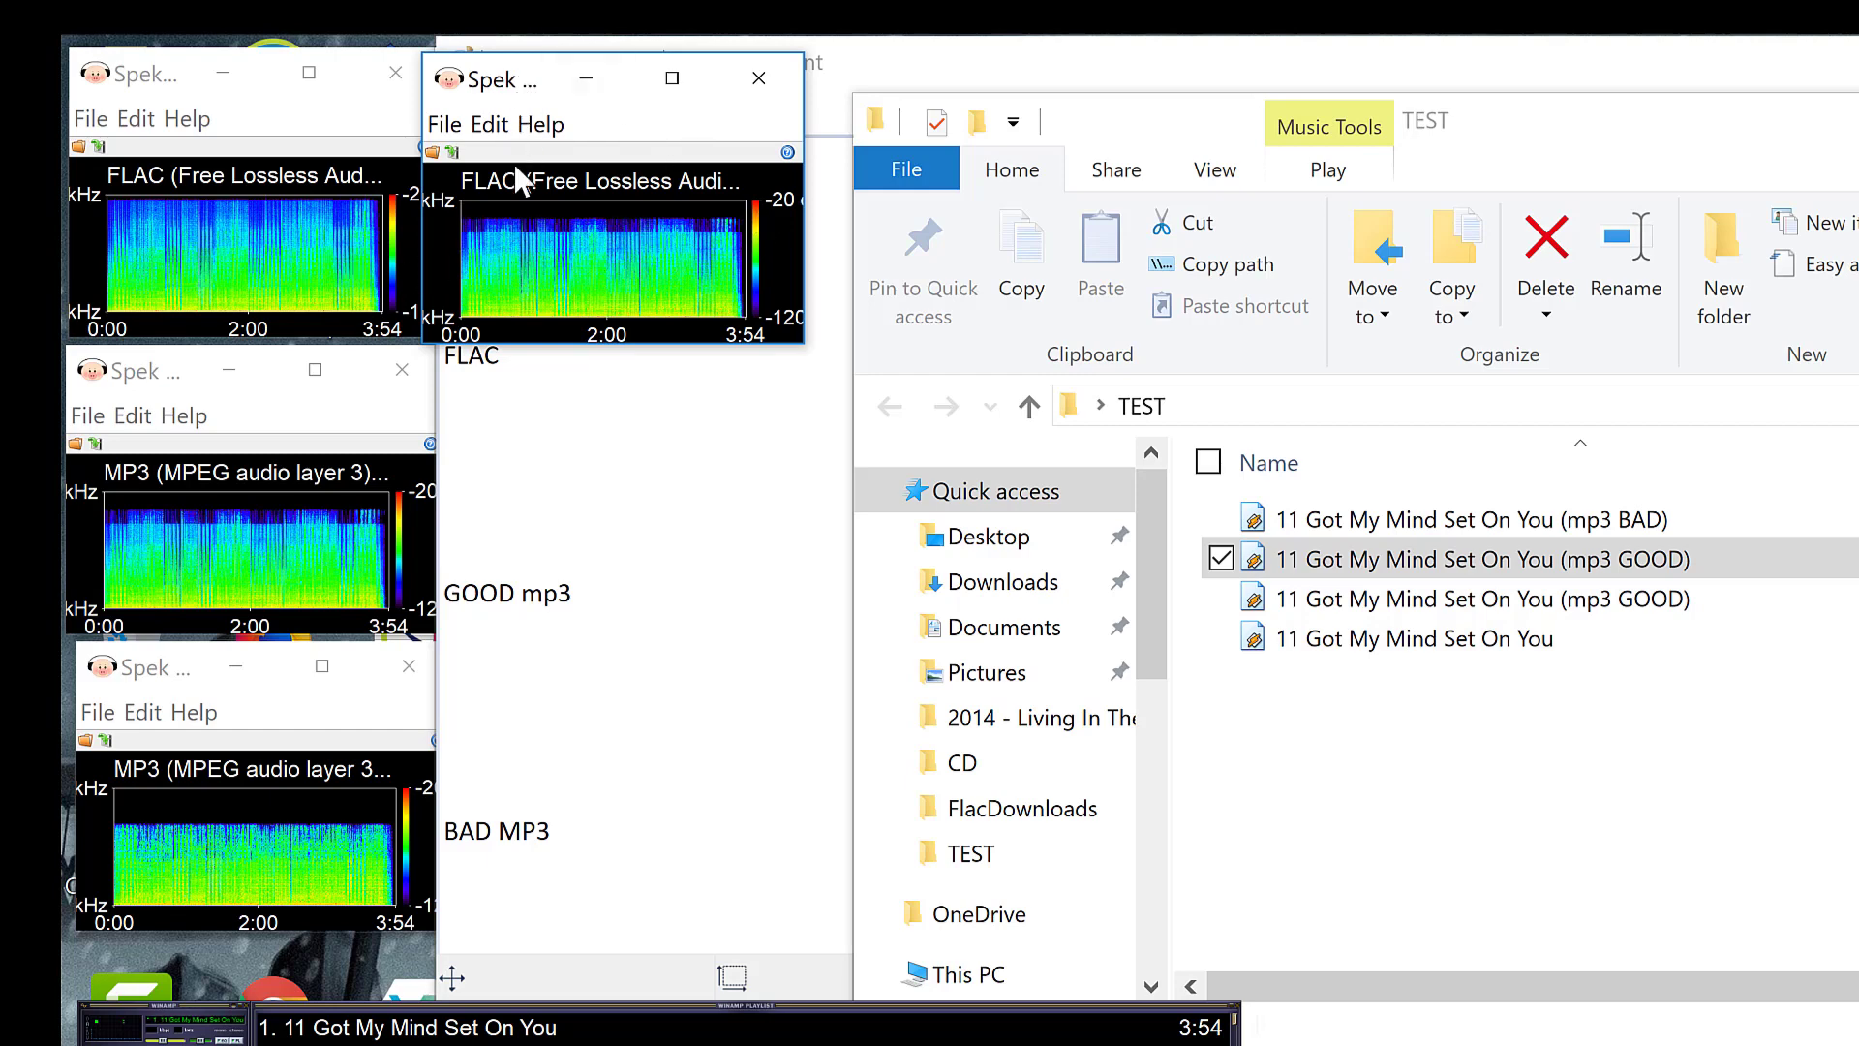
left_click_drag(516, 82, 498, 370)
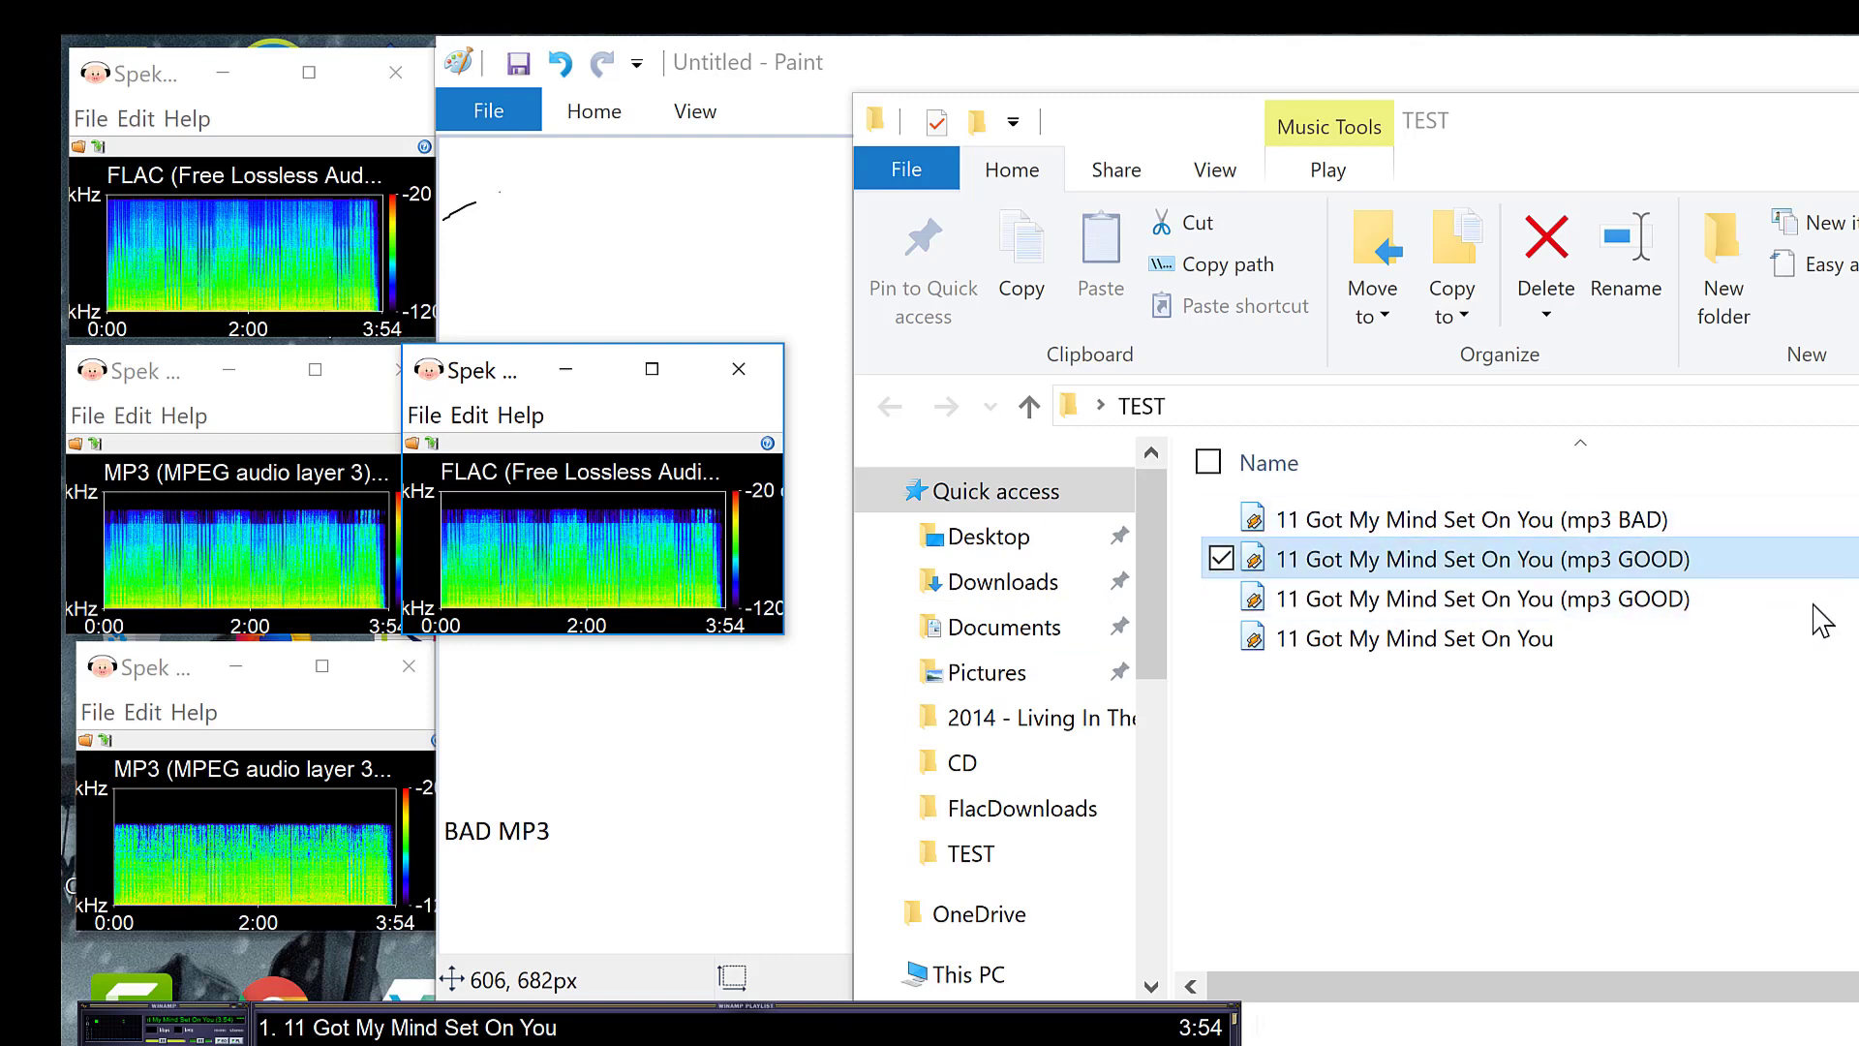
left_click(1403, 571)
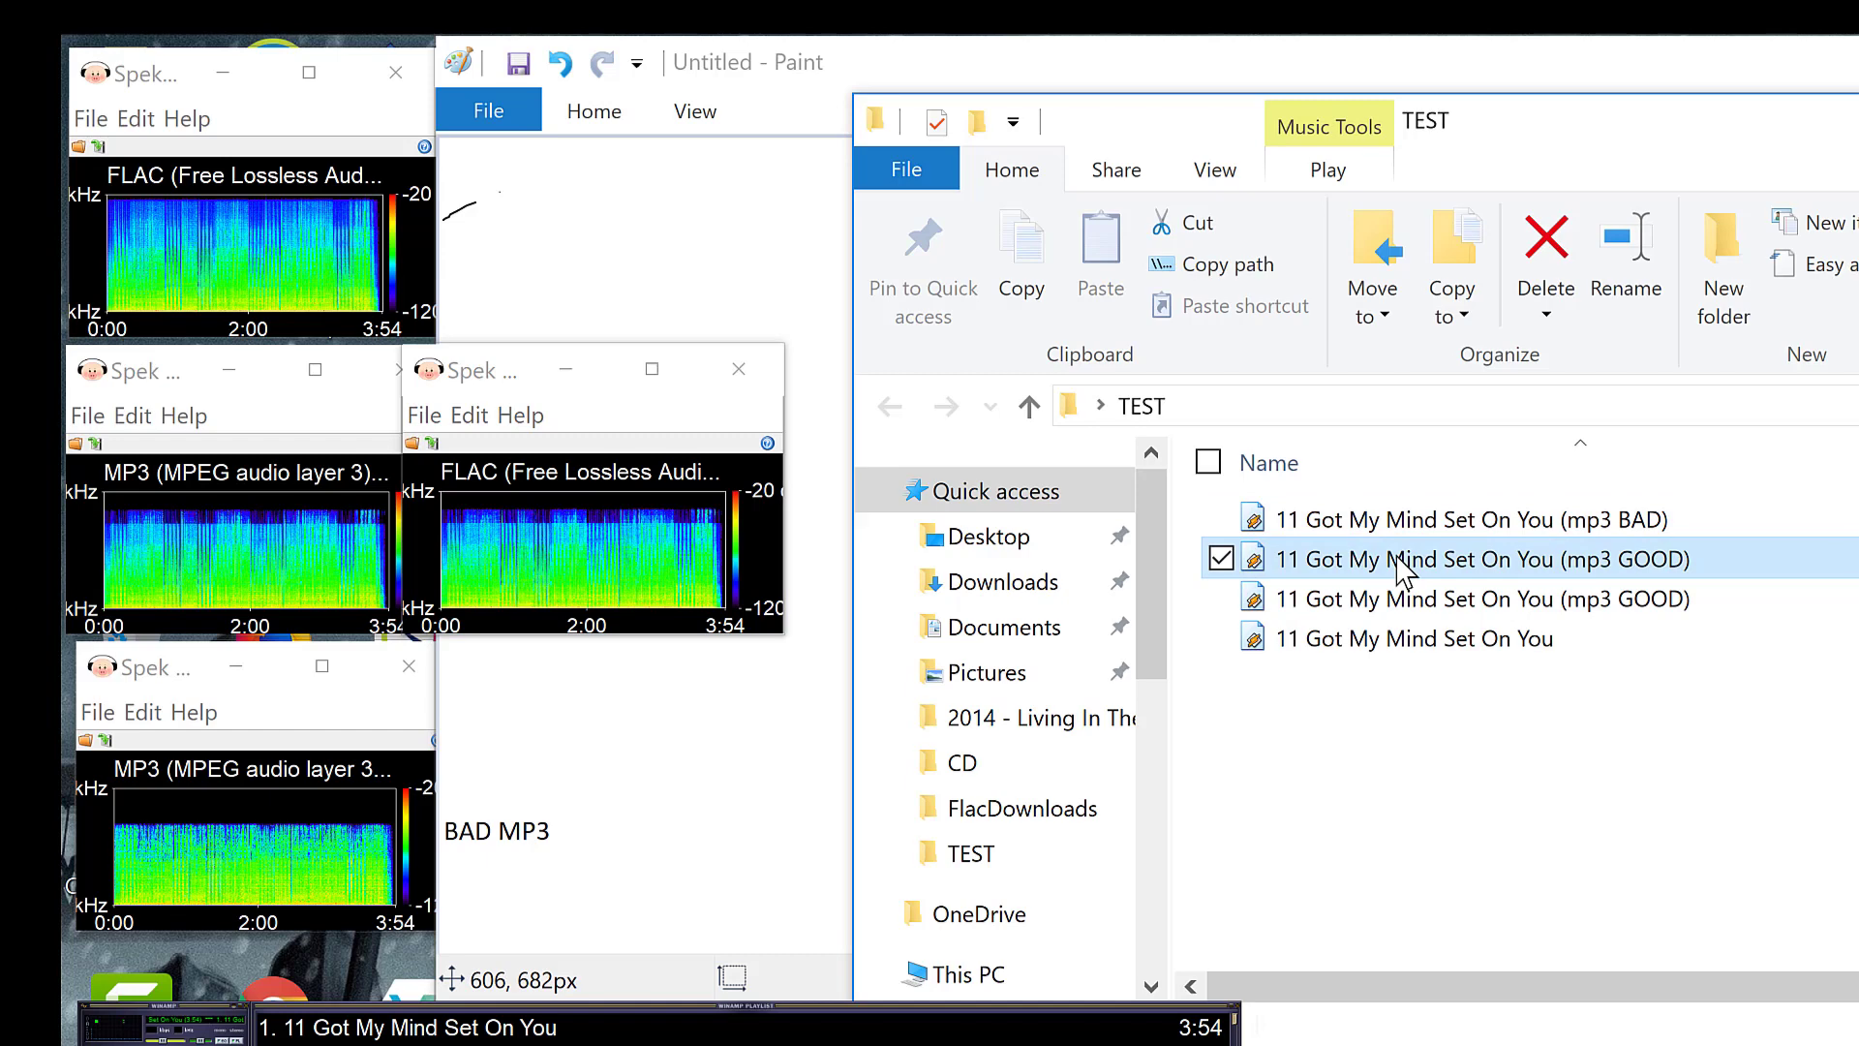
right_click(1397, 557)
key("r")
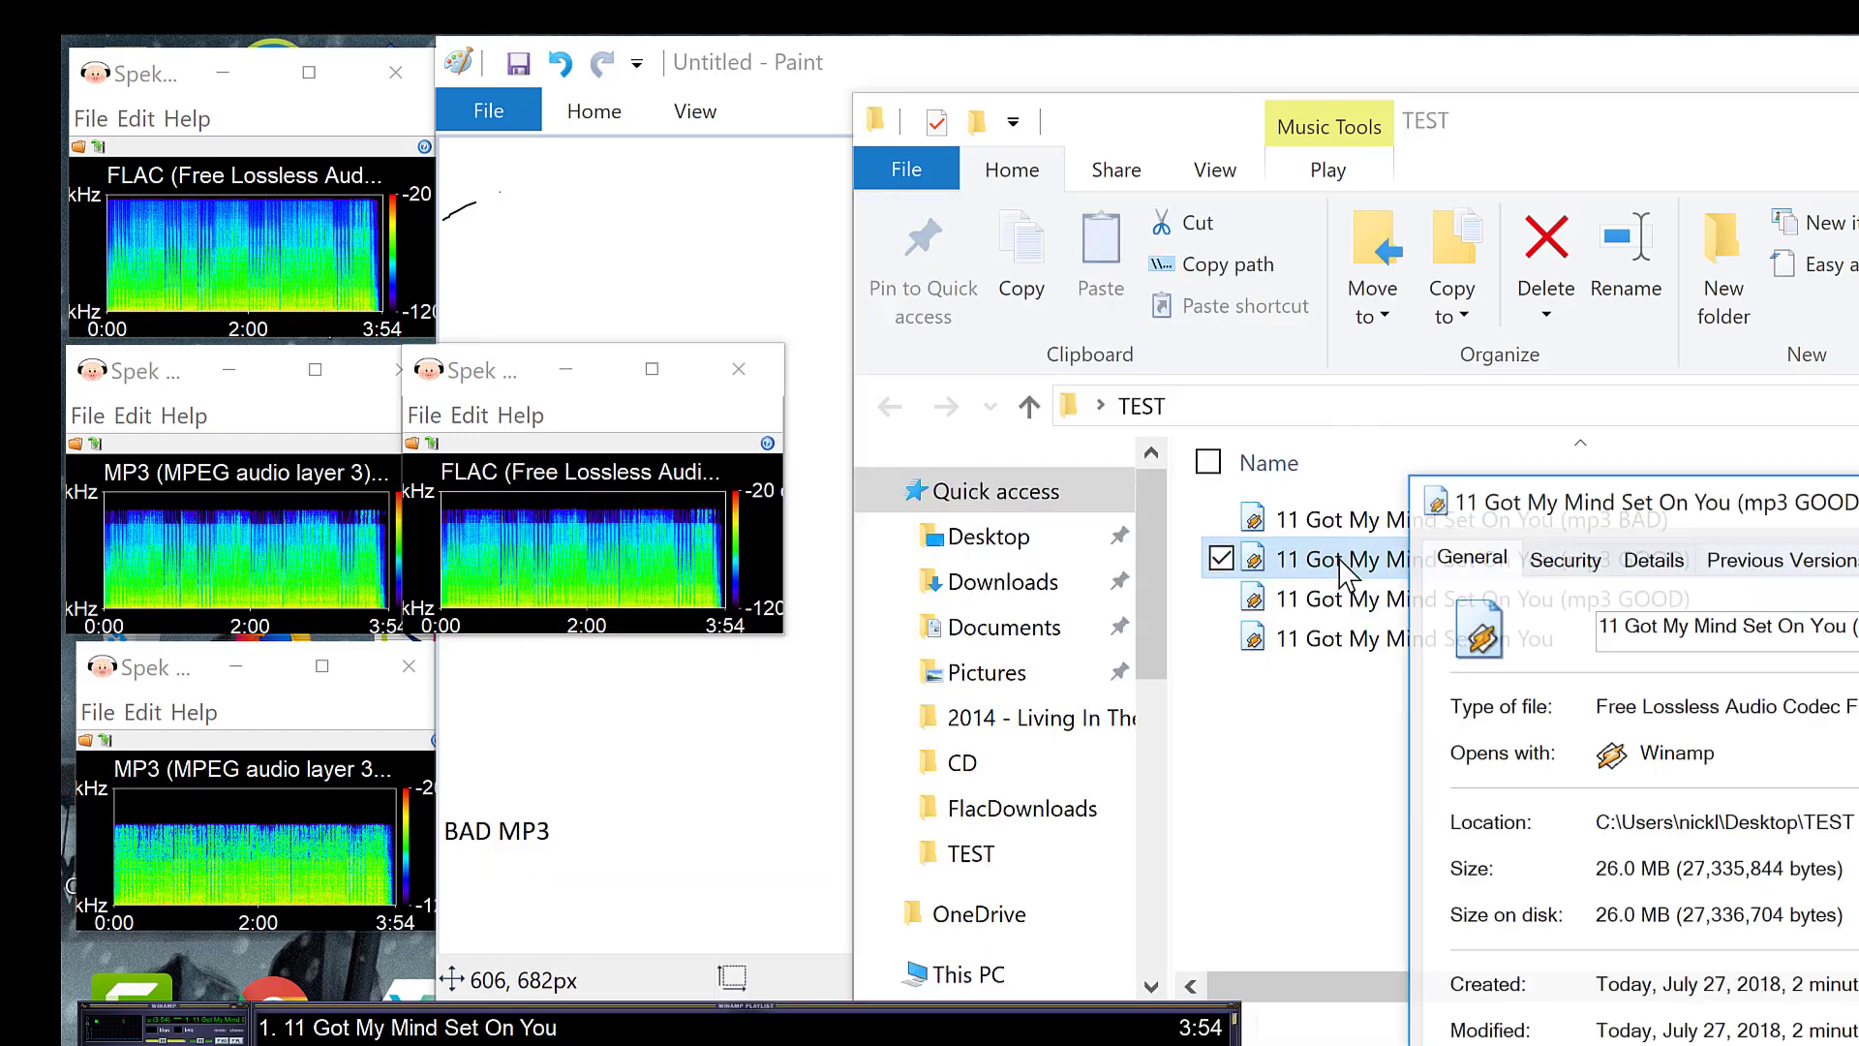
left_click(1652, 557)
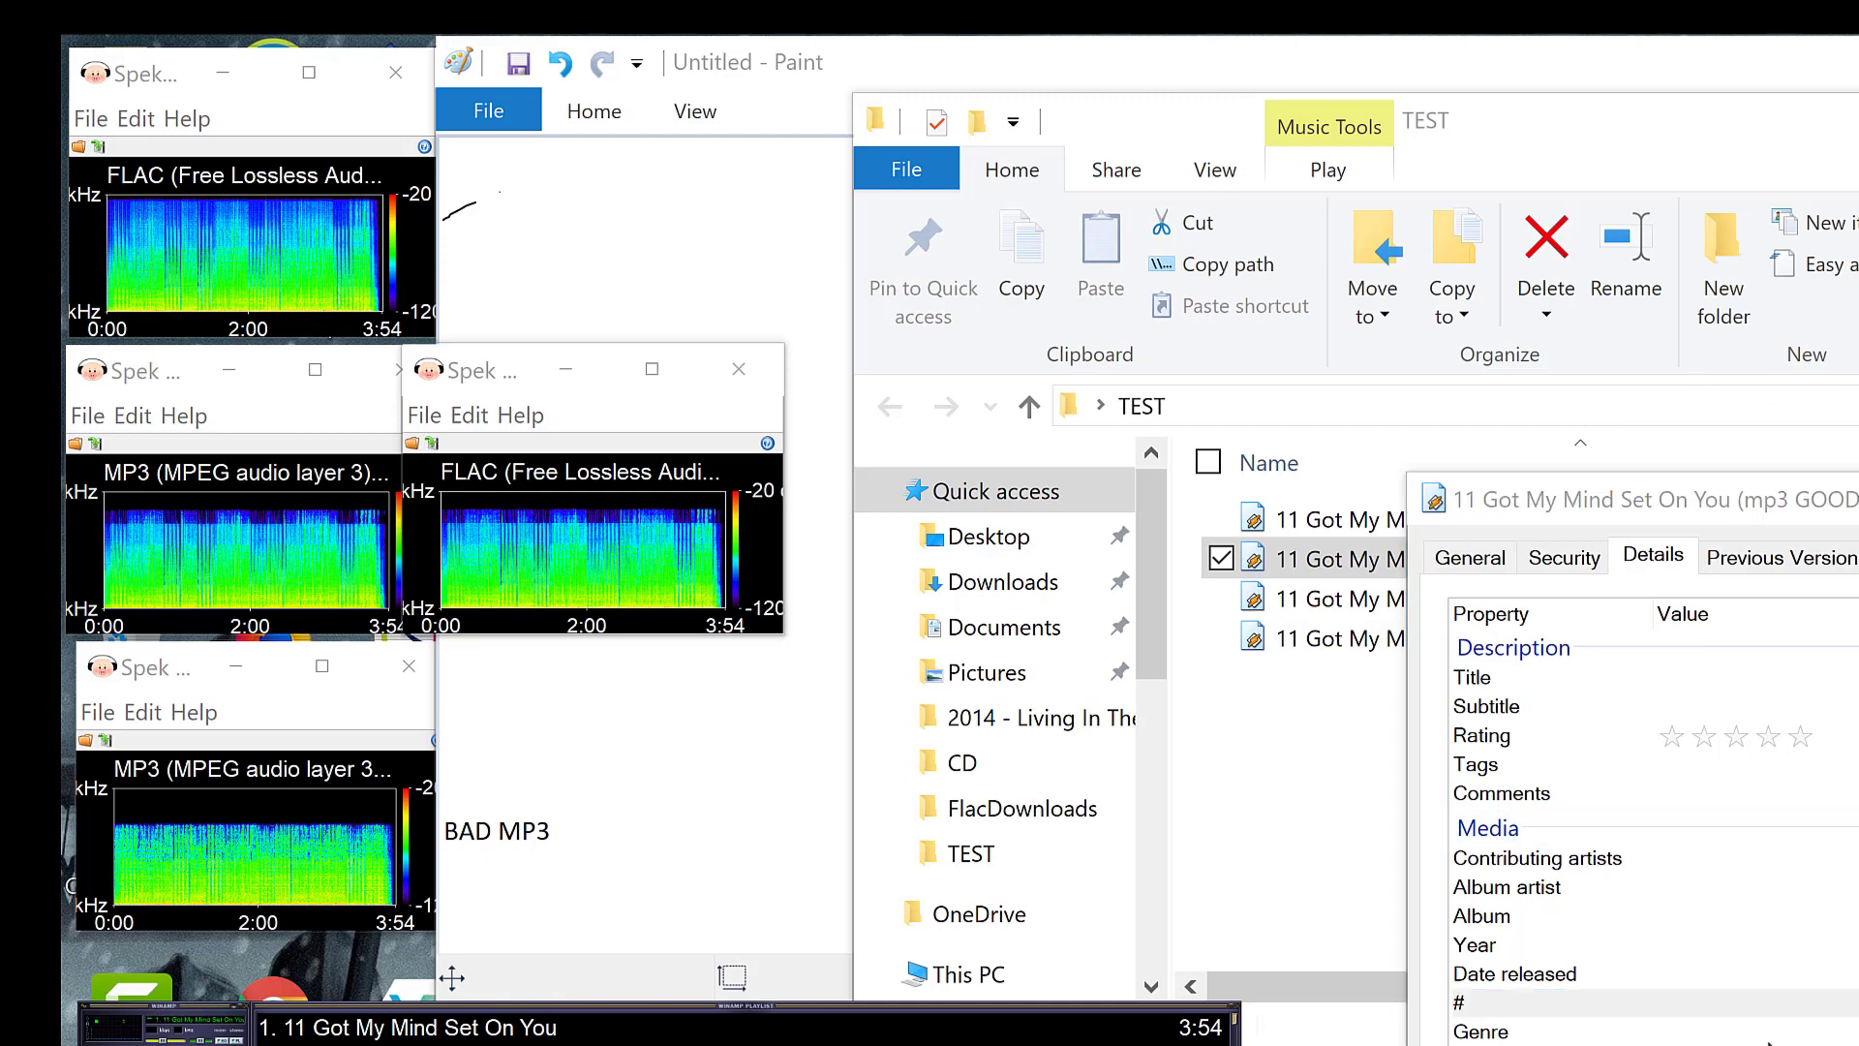
key("Escape")
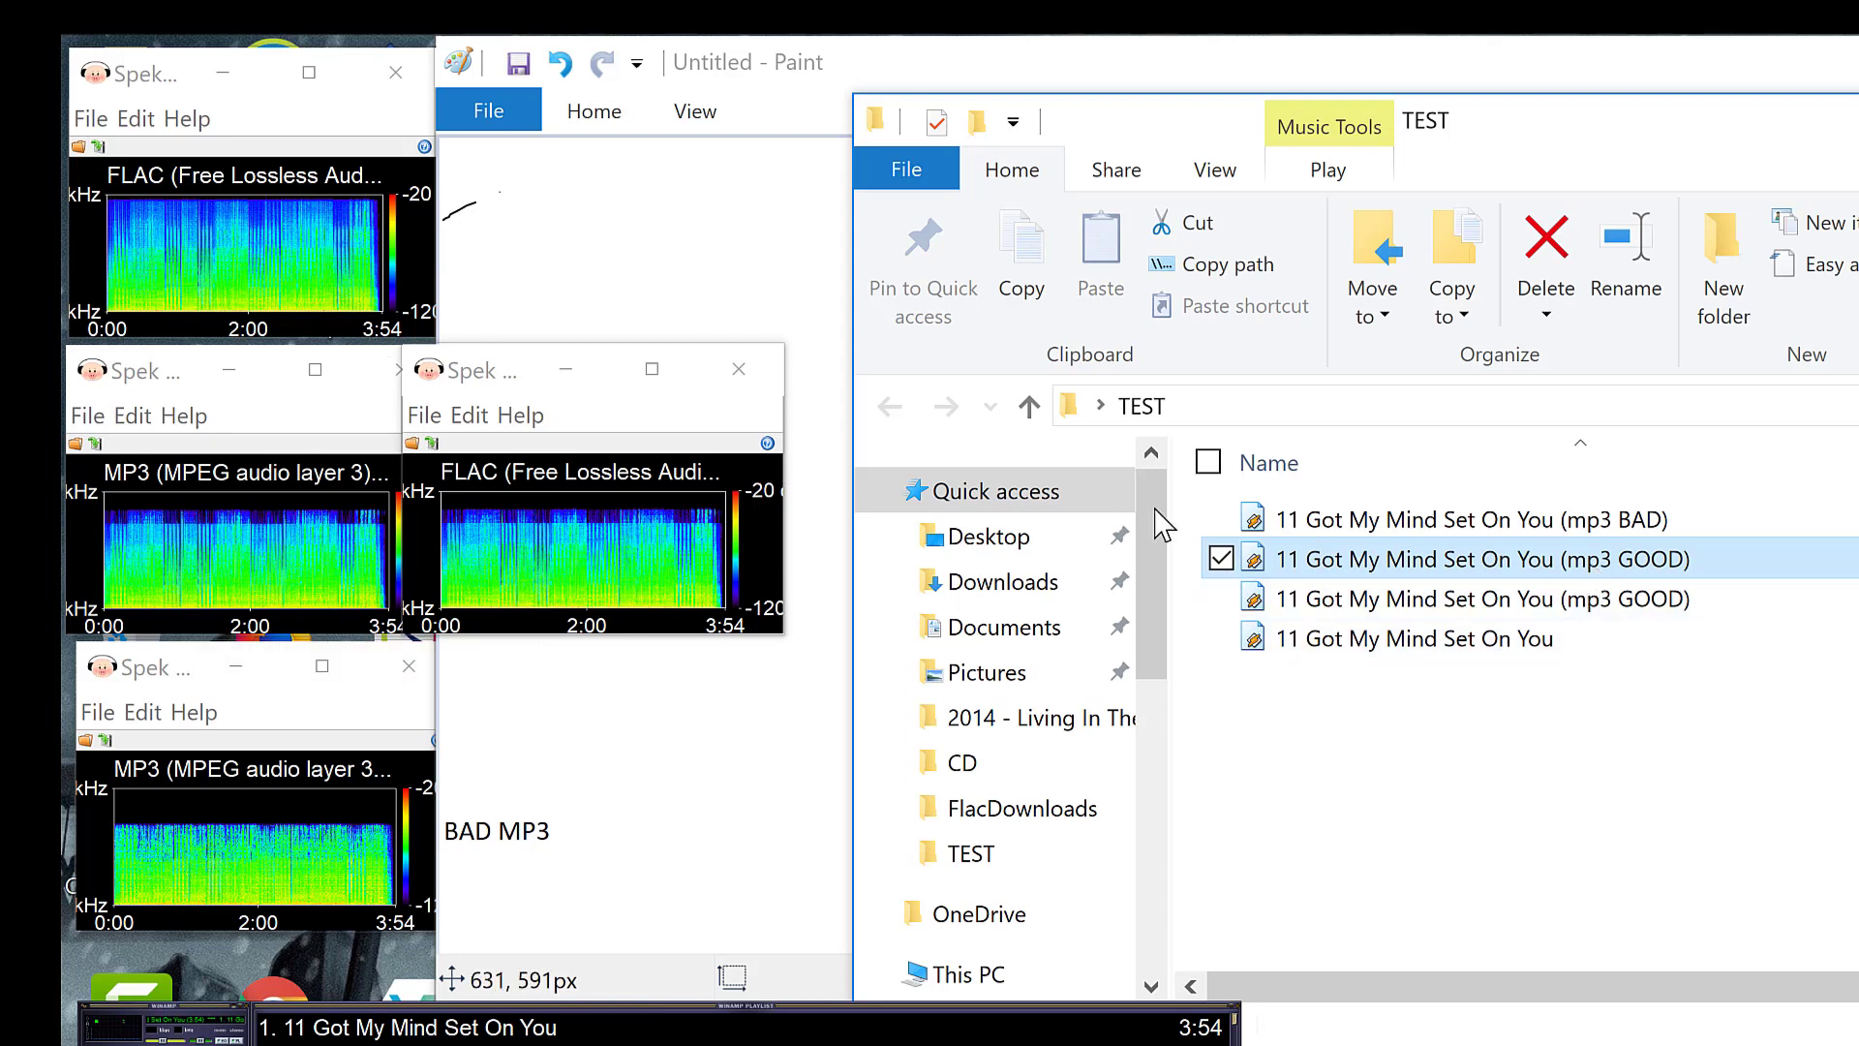
left_click(1500, 608)
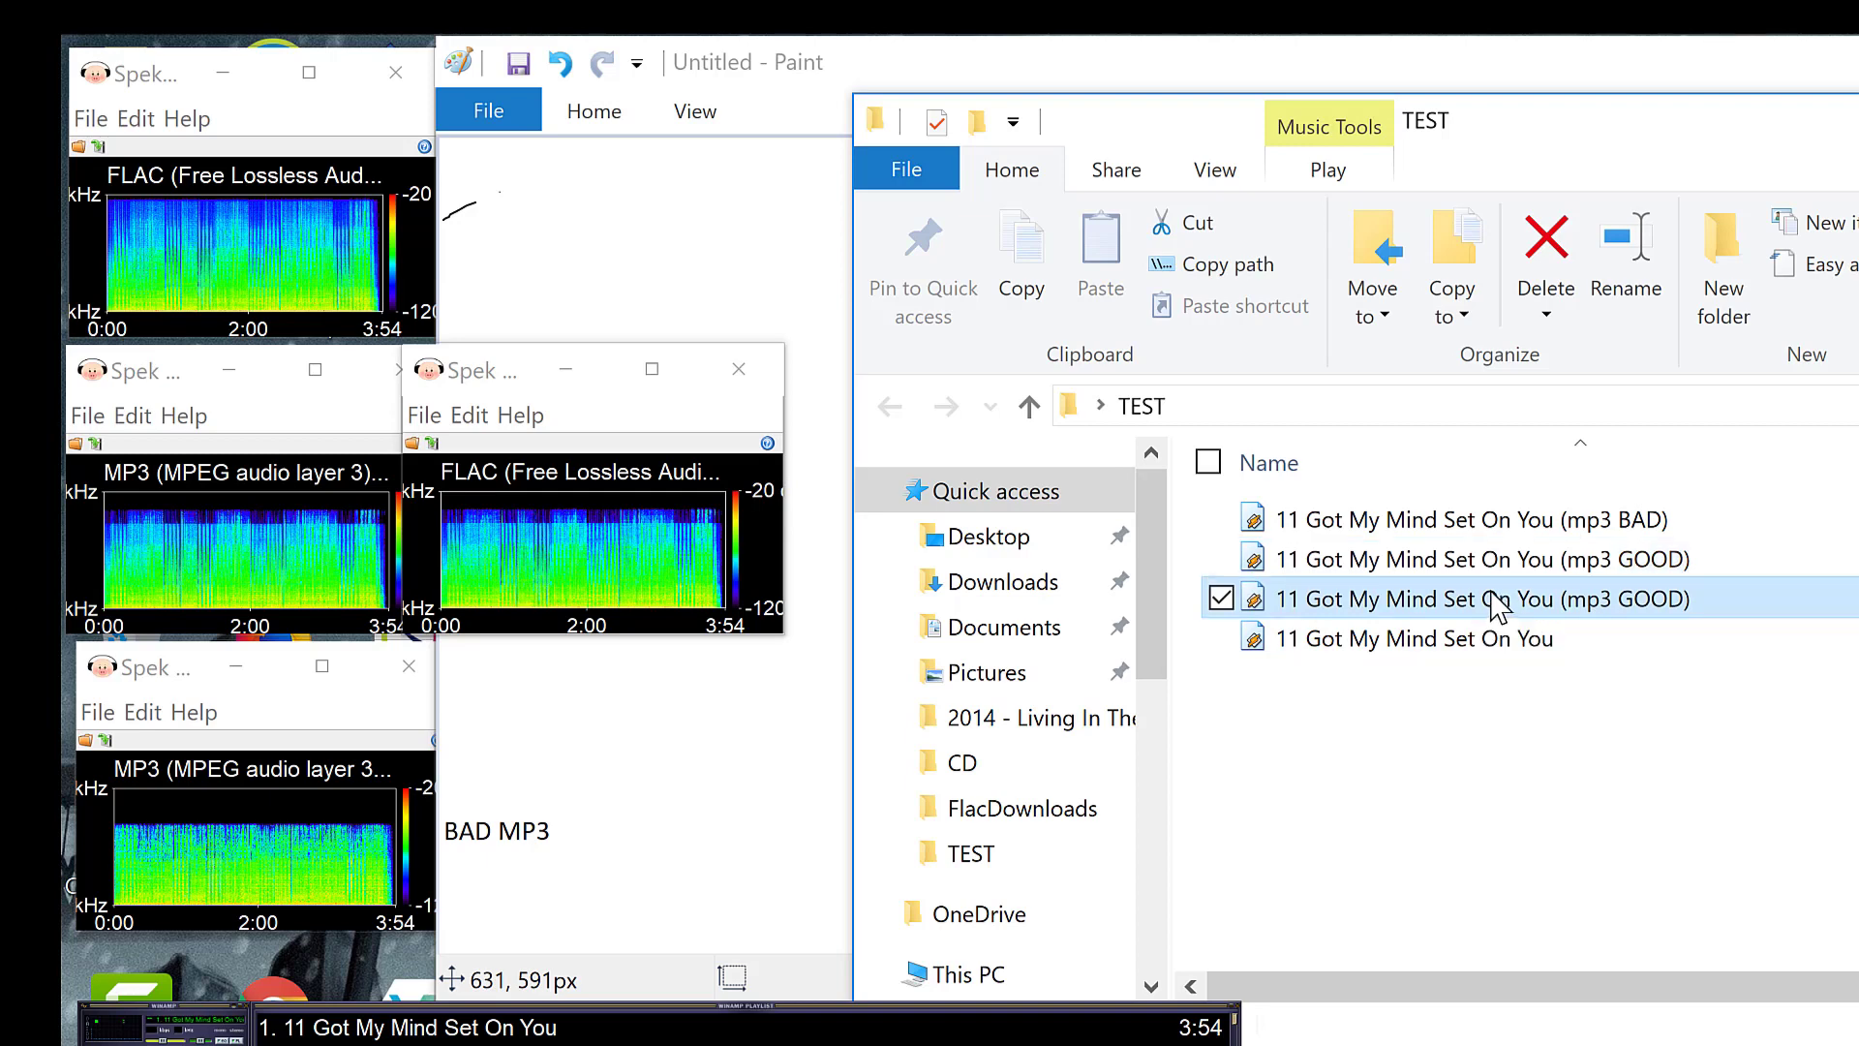
right_click(1516, 608)
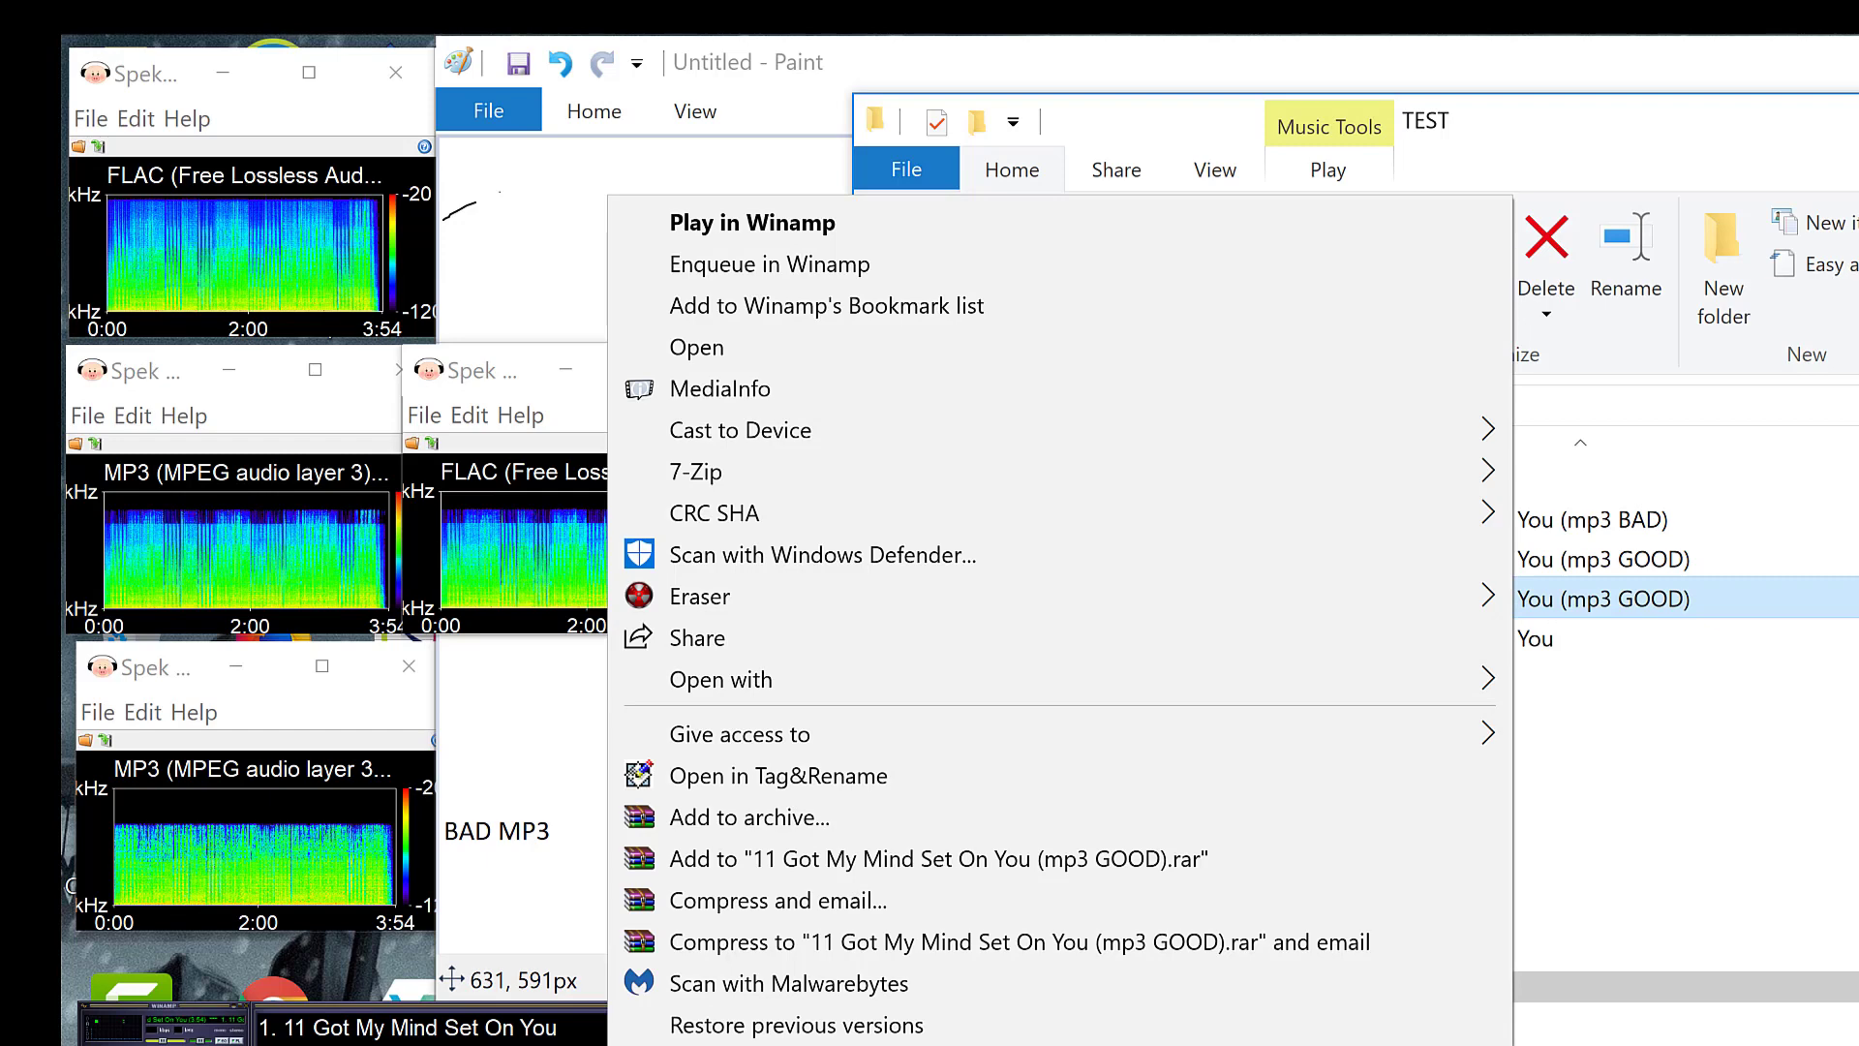
key("r")
left_click(1760, 557)
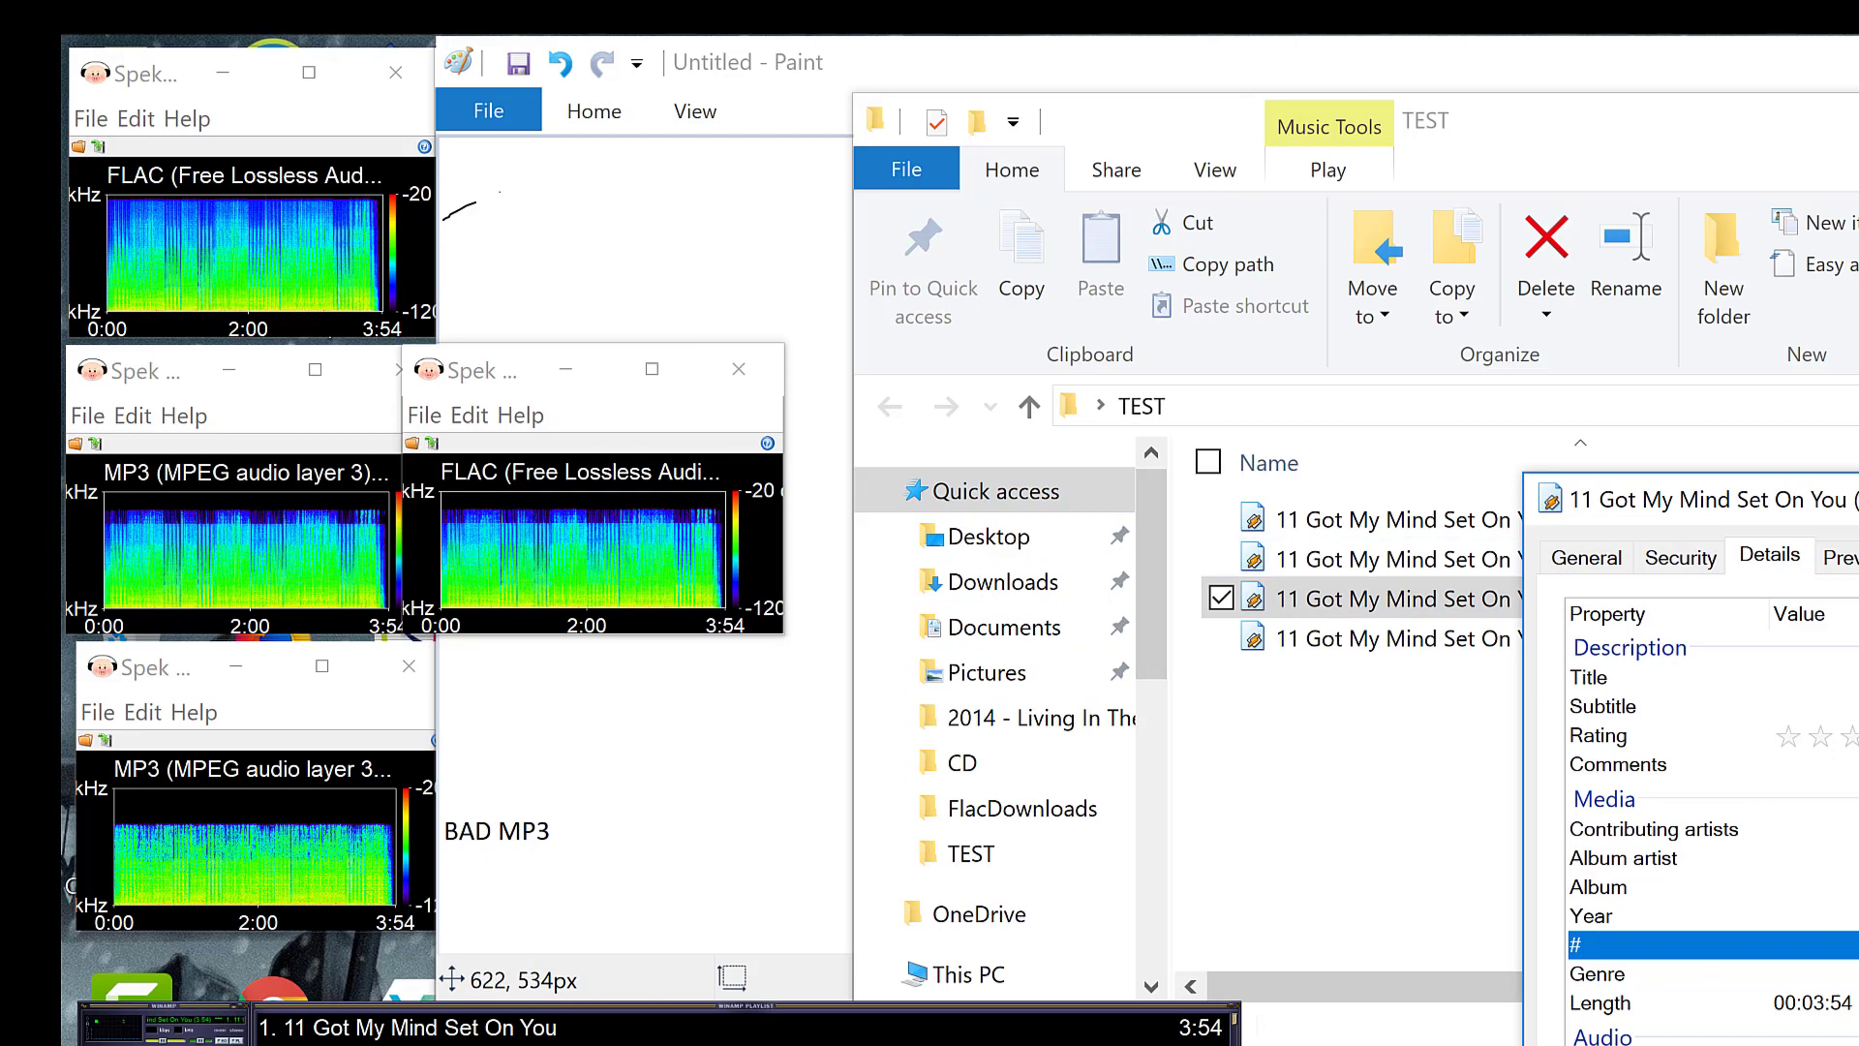
key("Return")
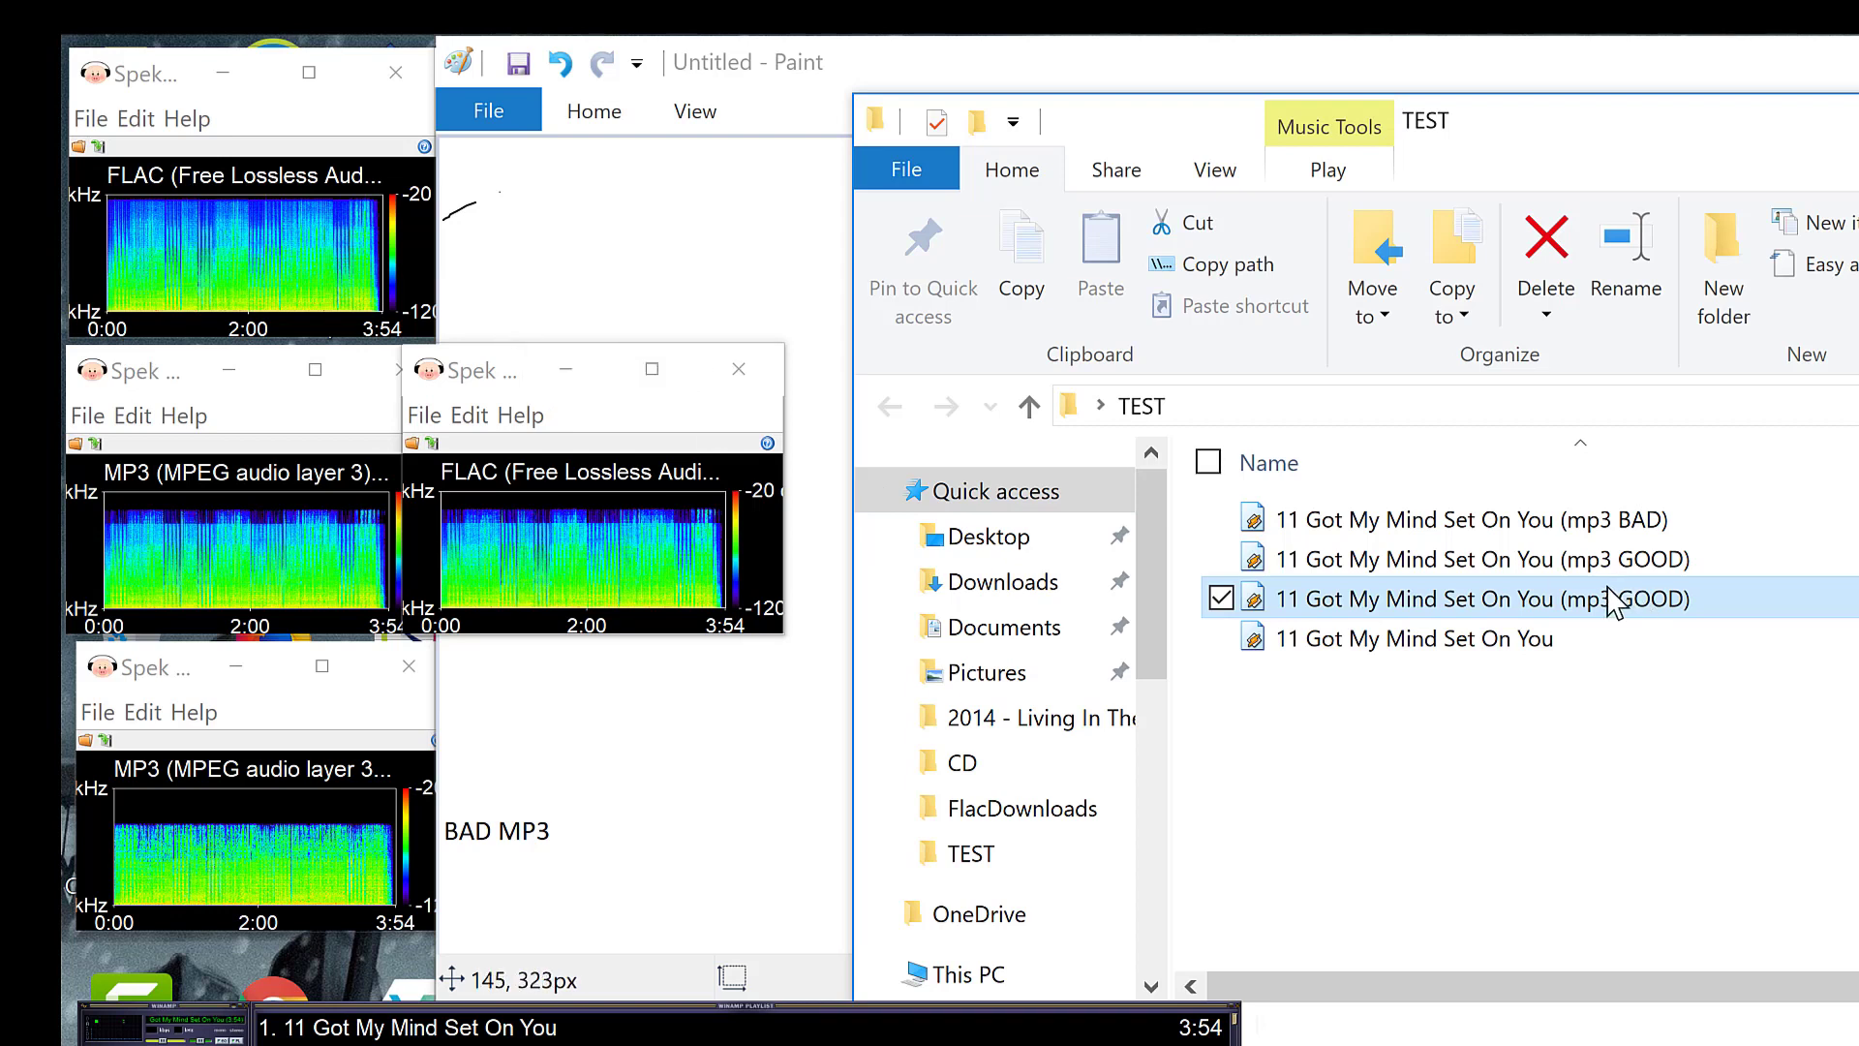
mouse_move(1612, 600)
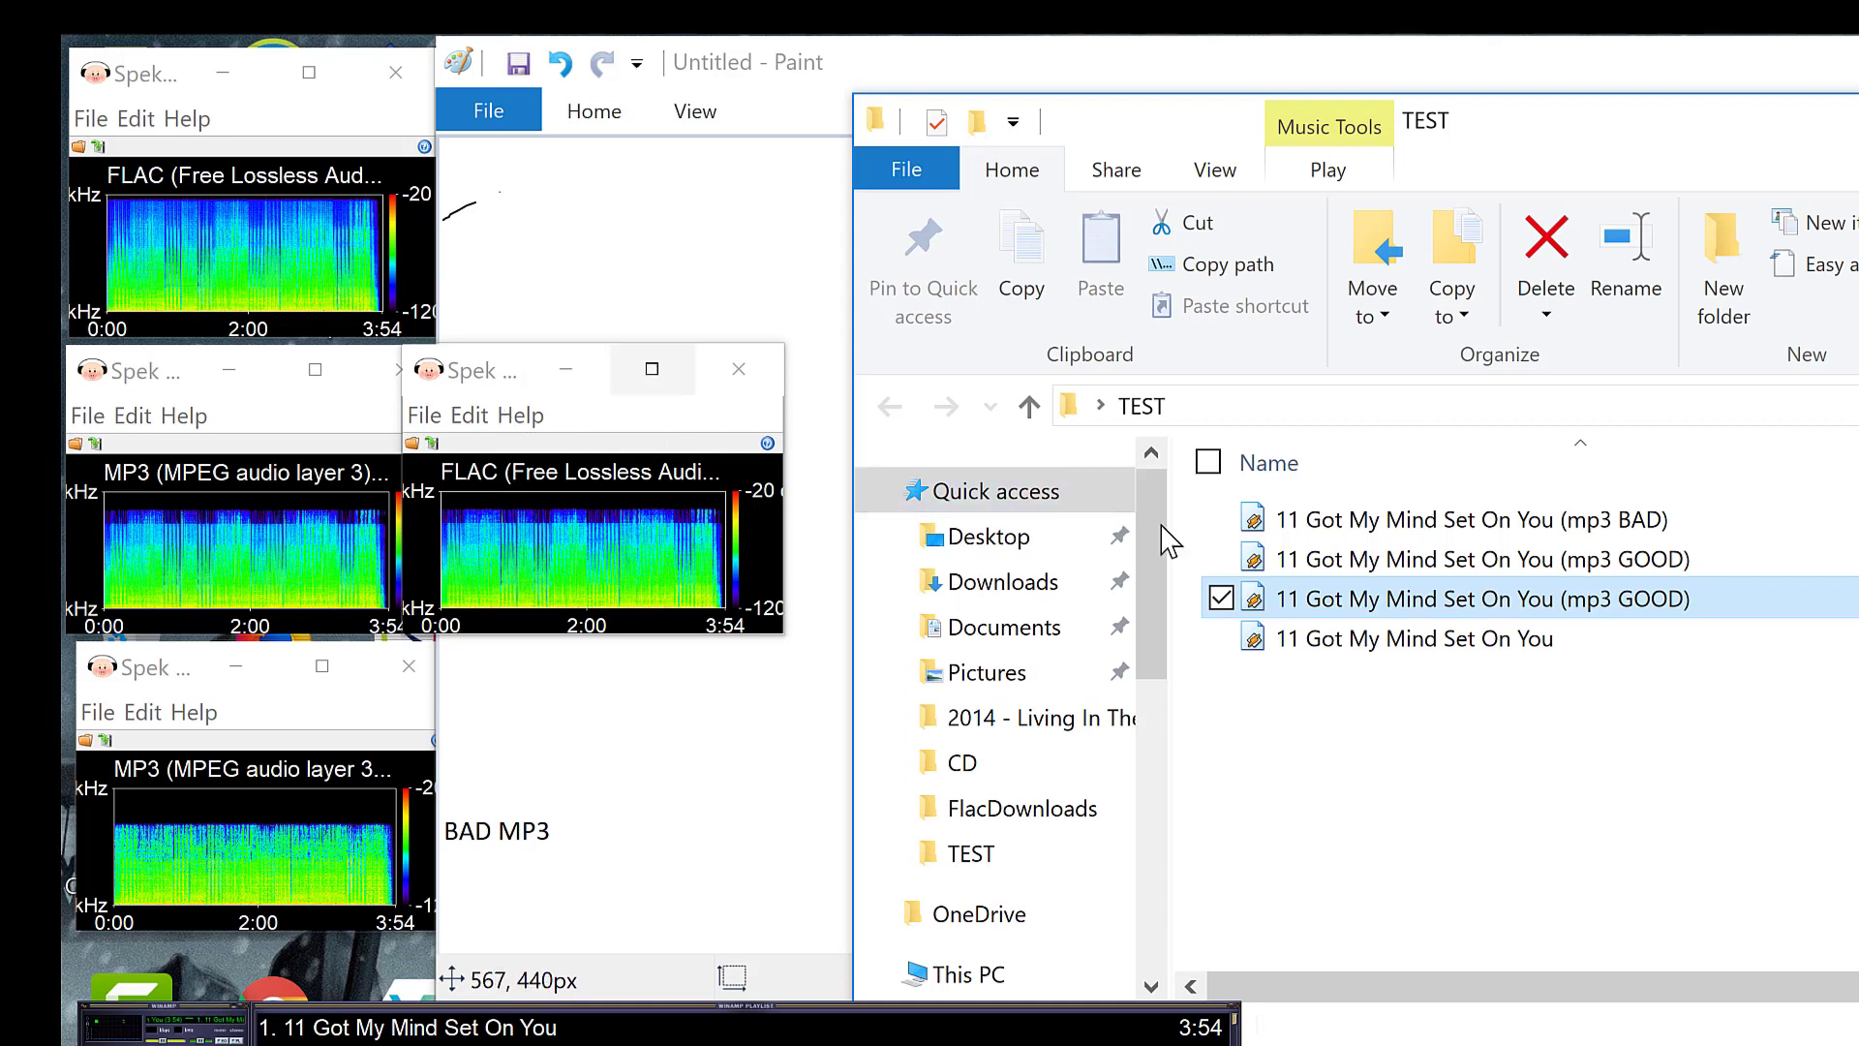
mouse_move(1704, 648)
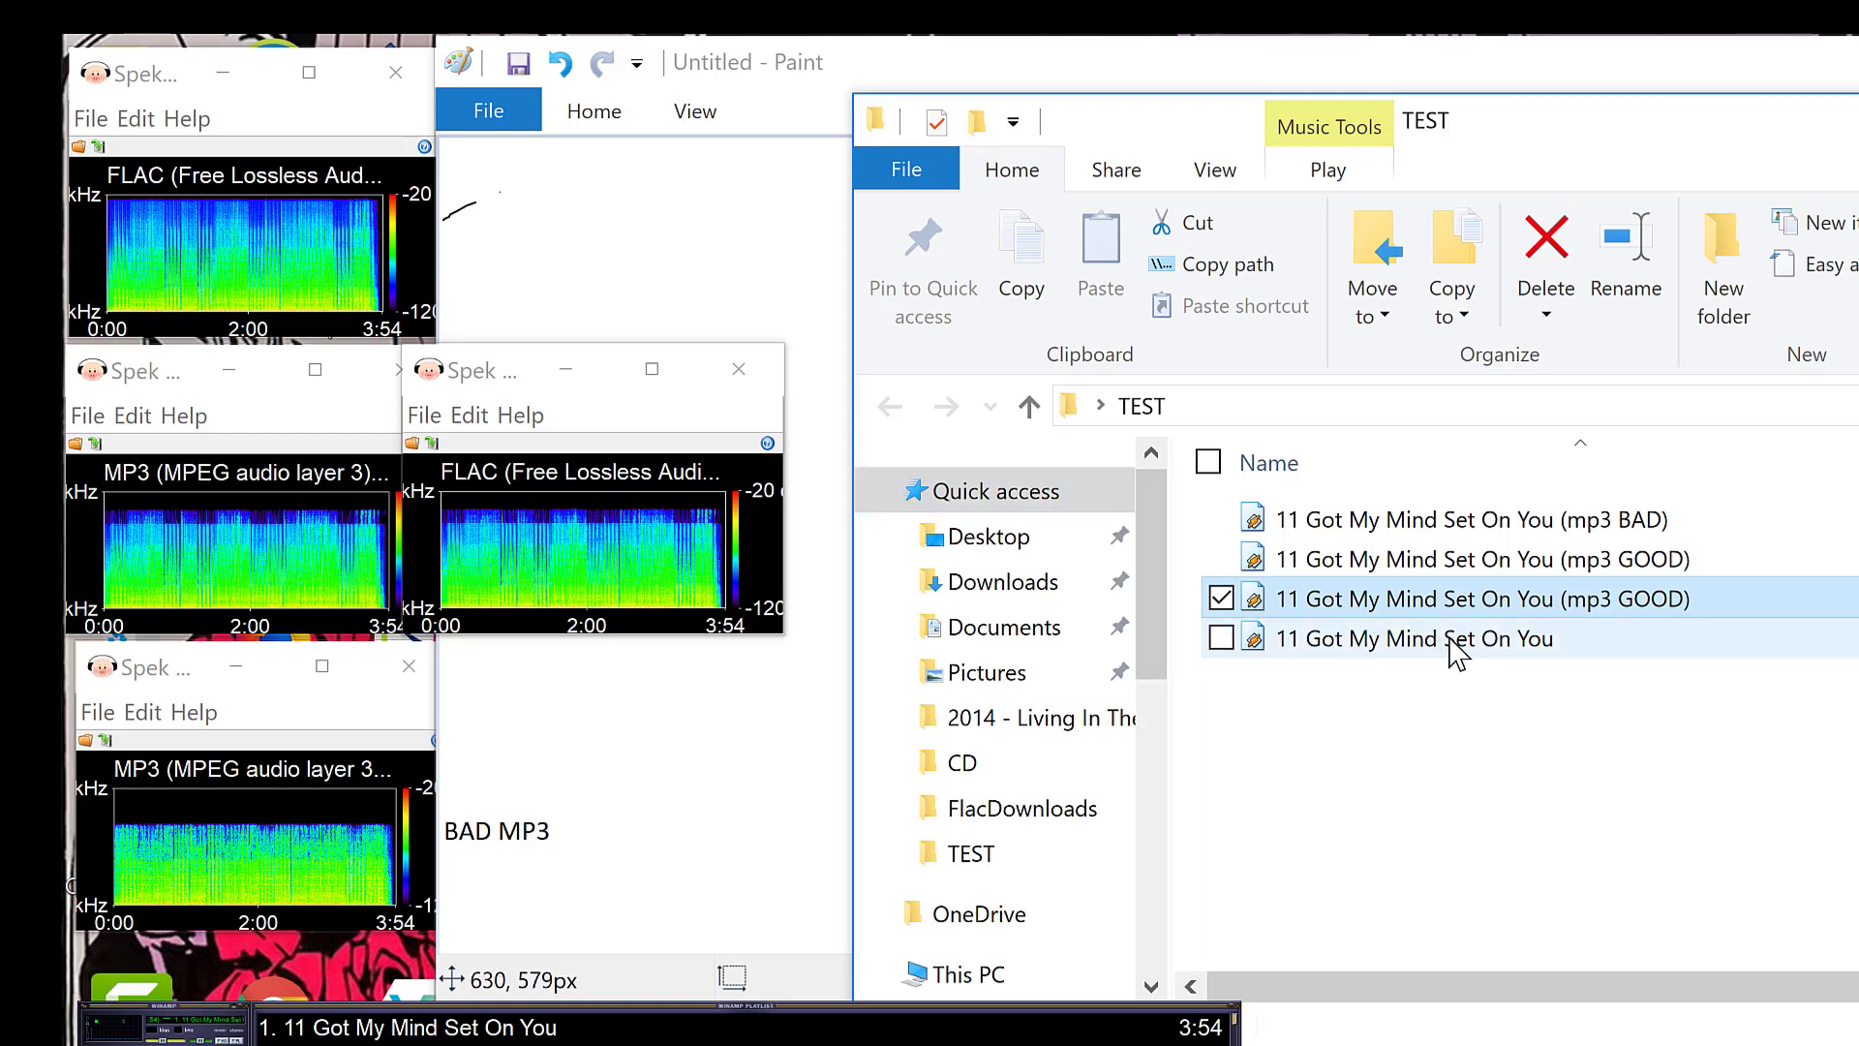
mouse_move(1462, 652)
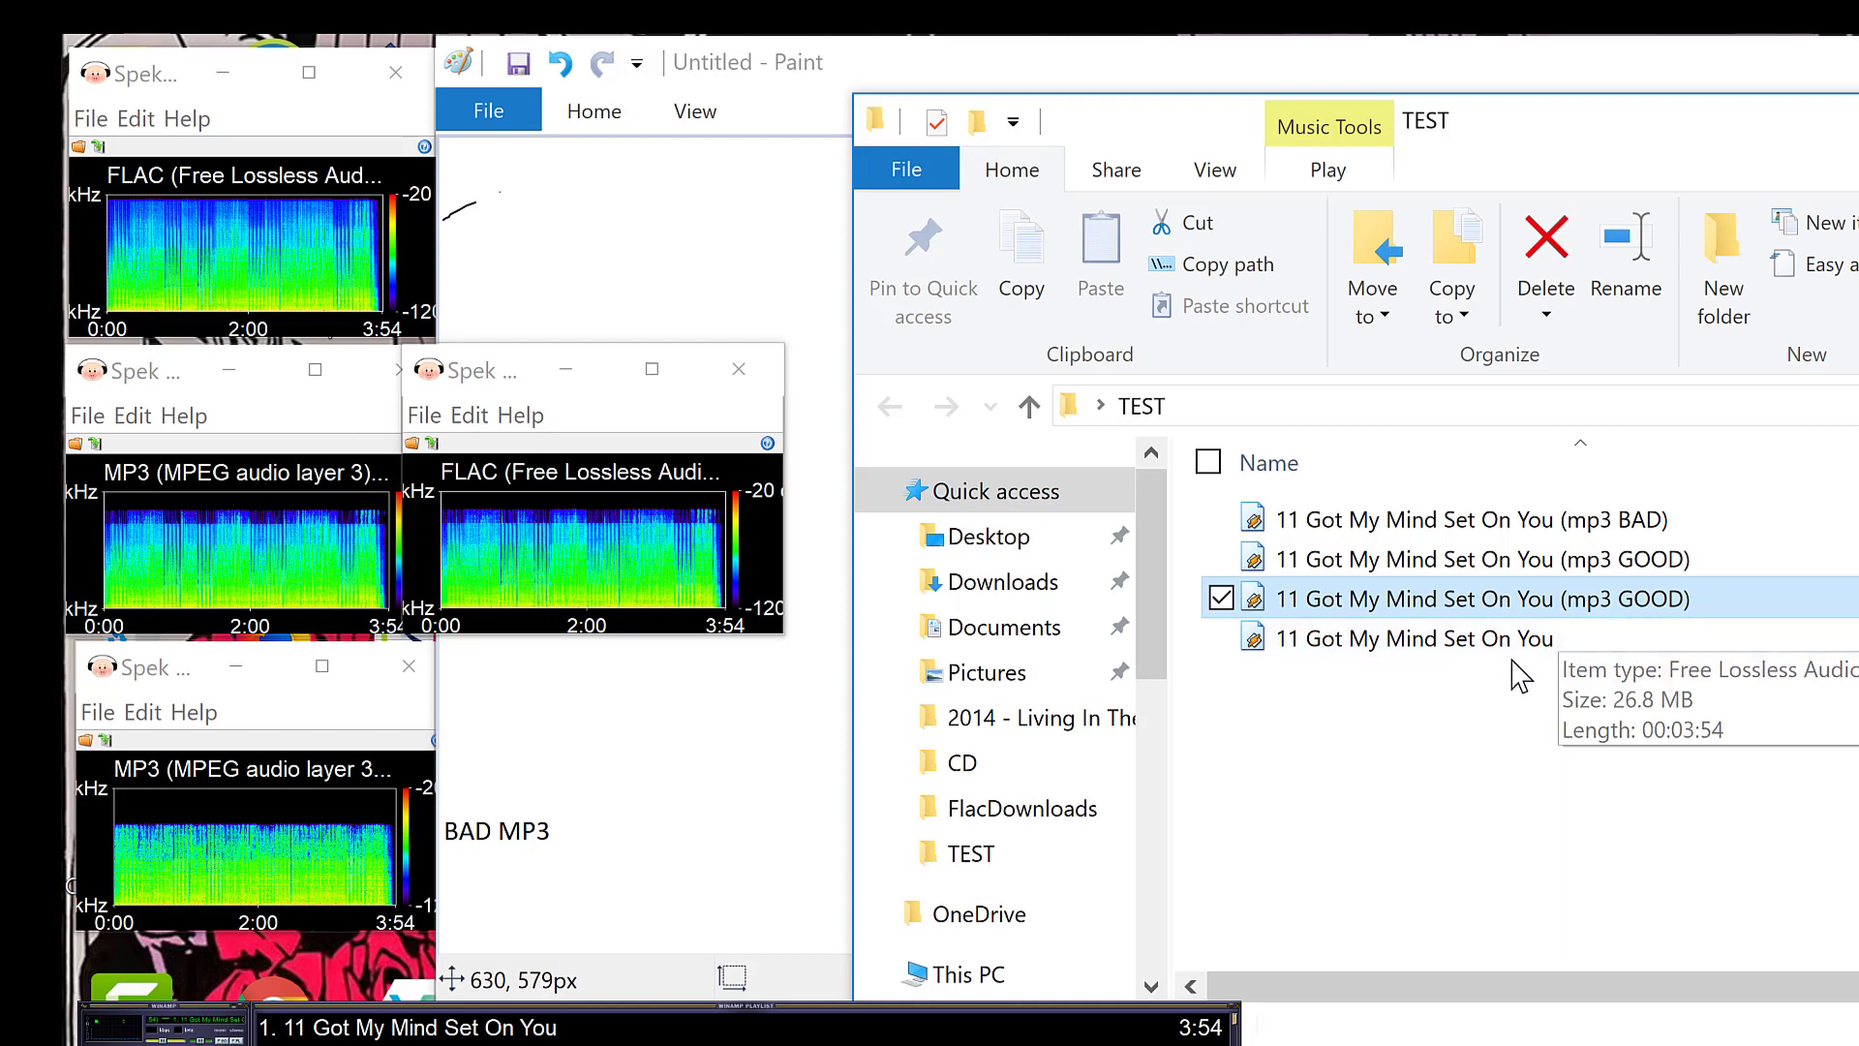
mouse_move(1534, 660)
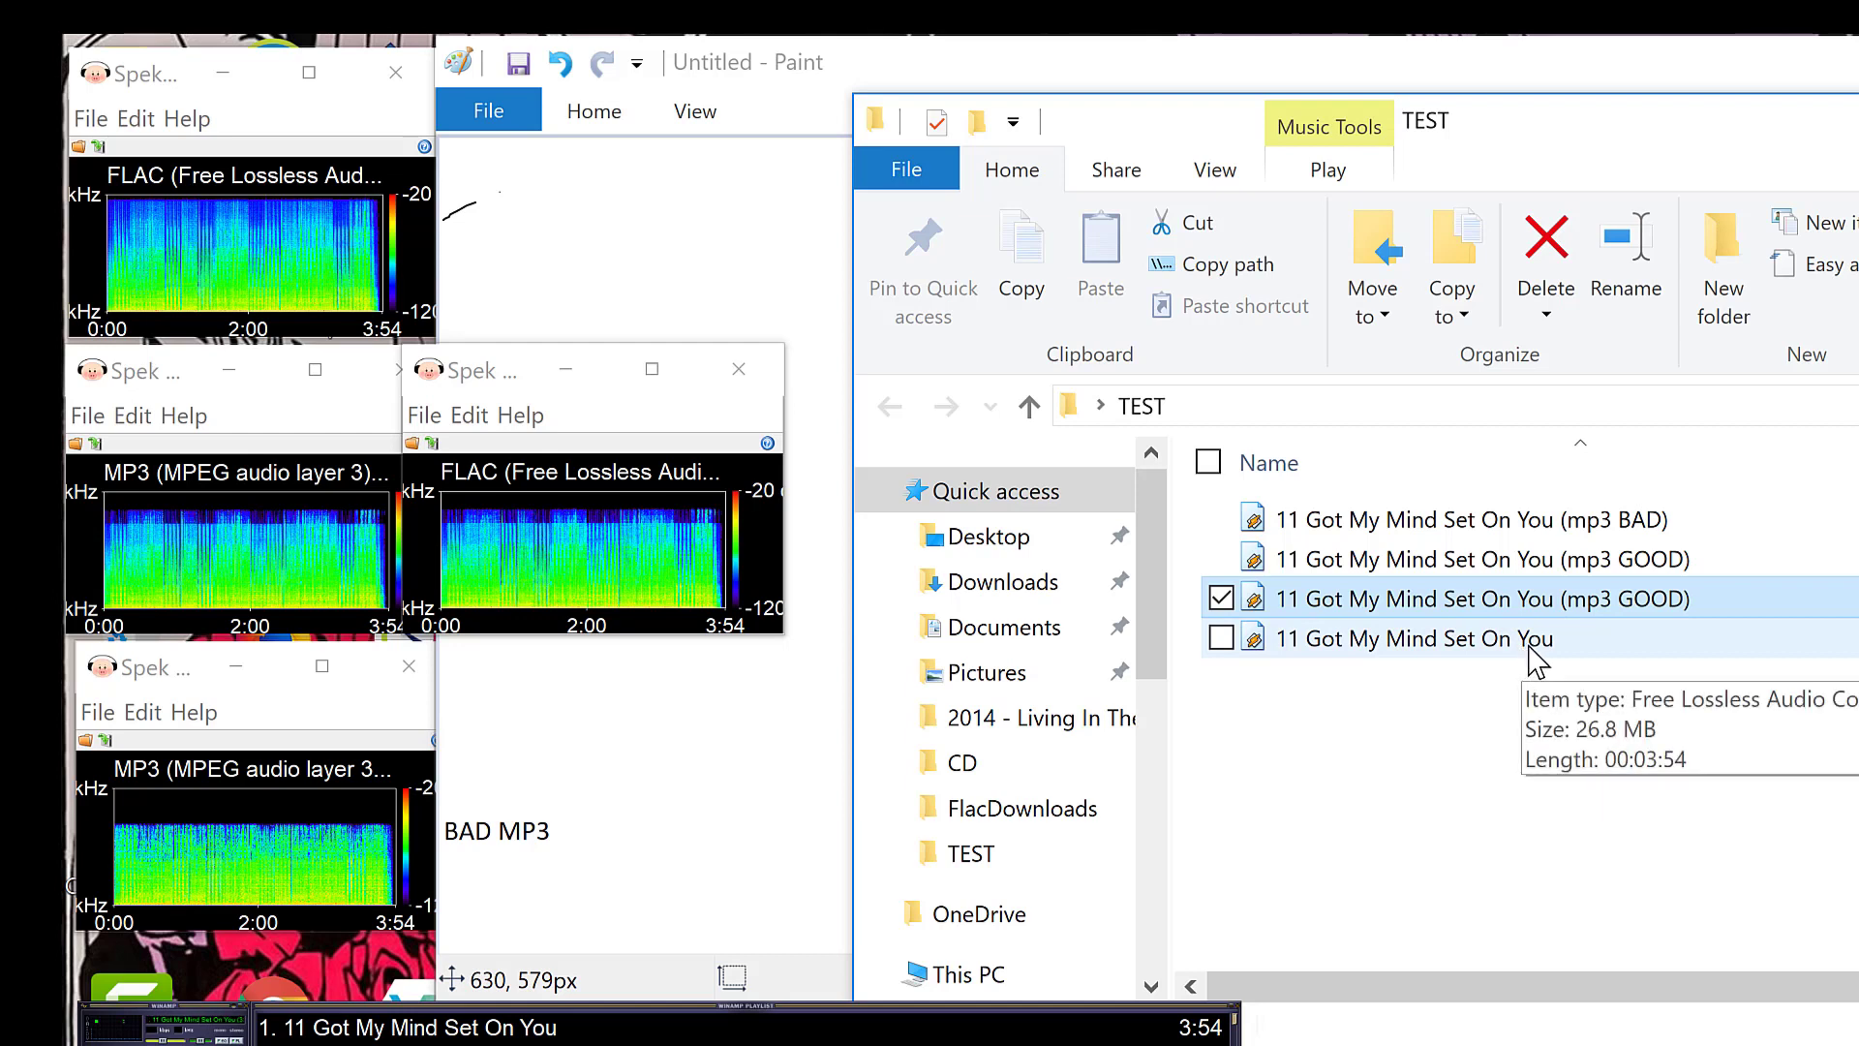